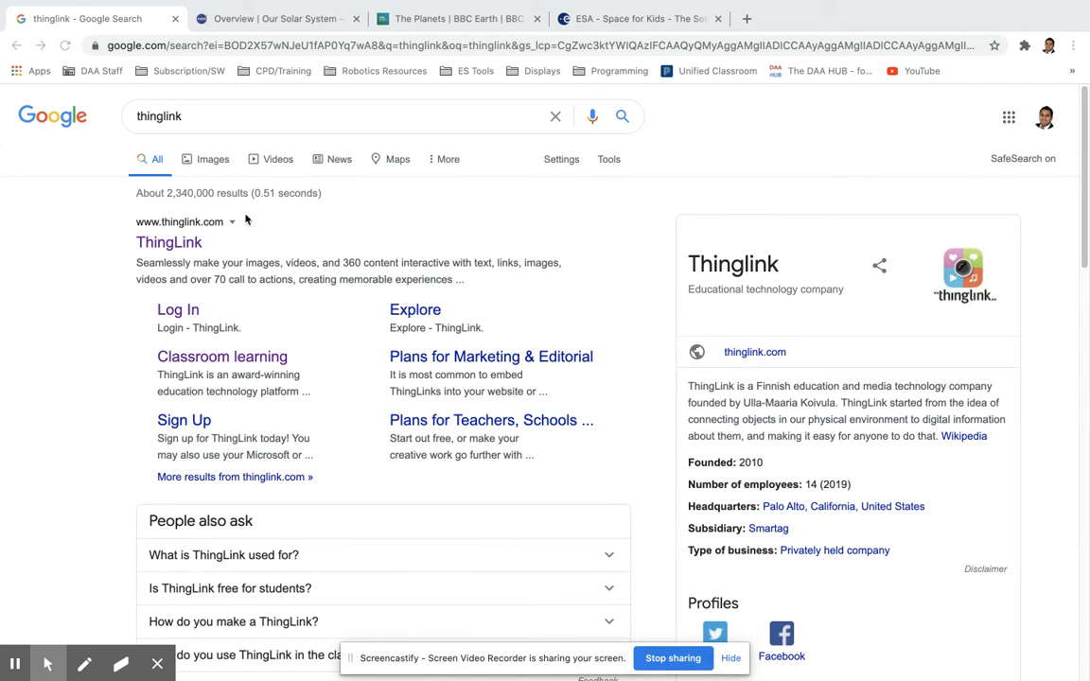
# Step: Open the ThingLink website from the search results
pyautogui.click(170, 247)
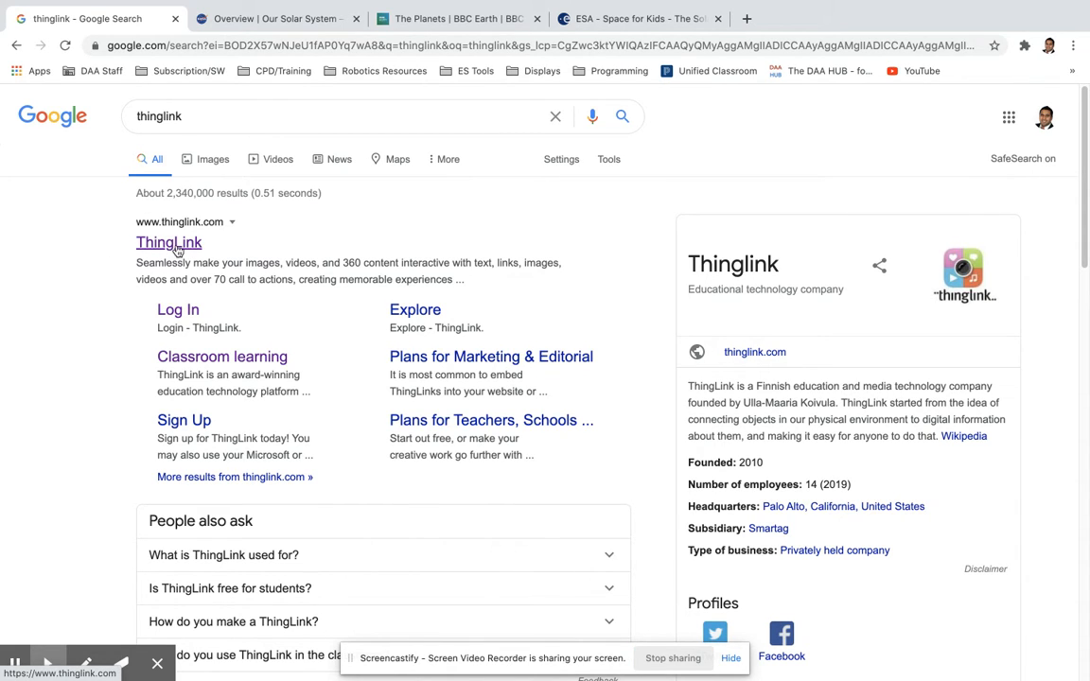
pyautogui.click(176, 248)
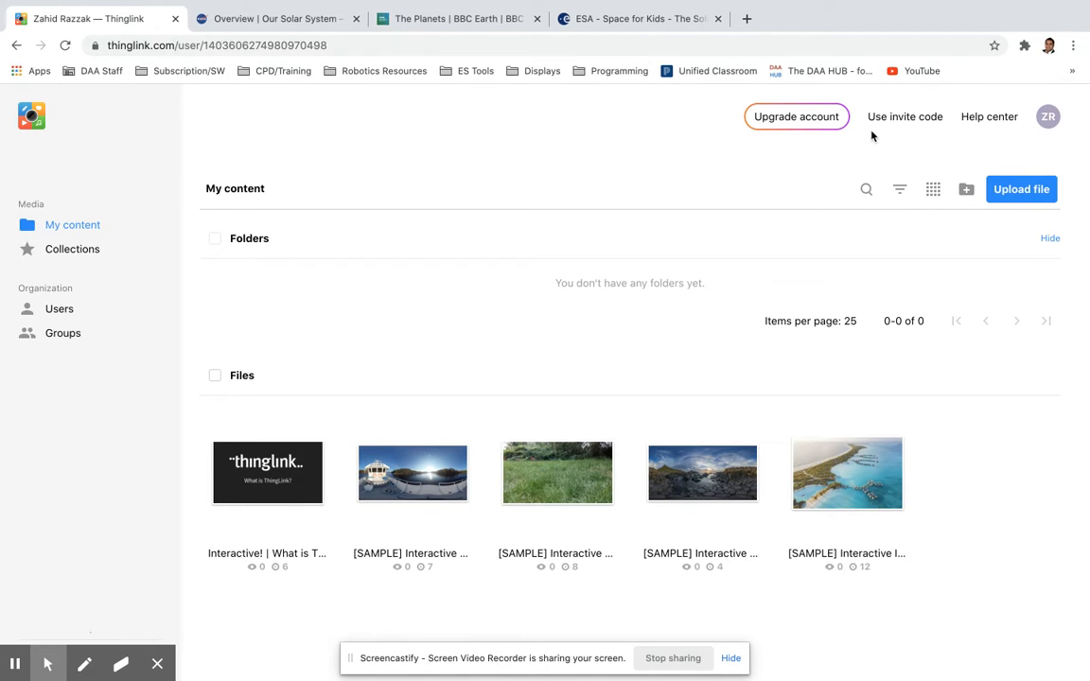
# Step: Open the account's profile settings and view the general settings
pyautogui.click(1042, 122)
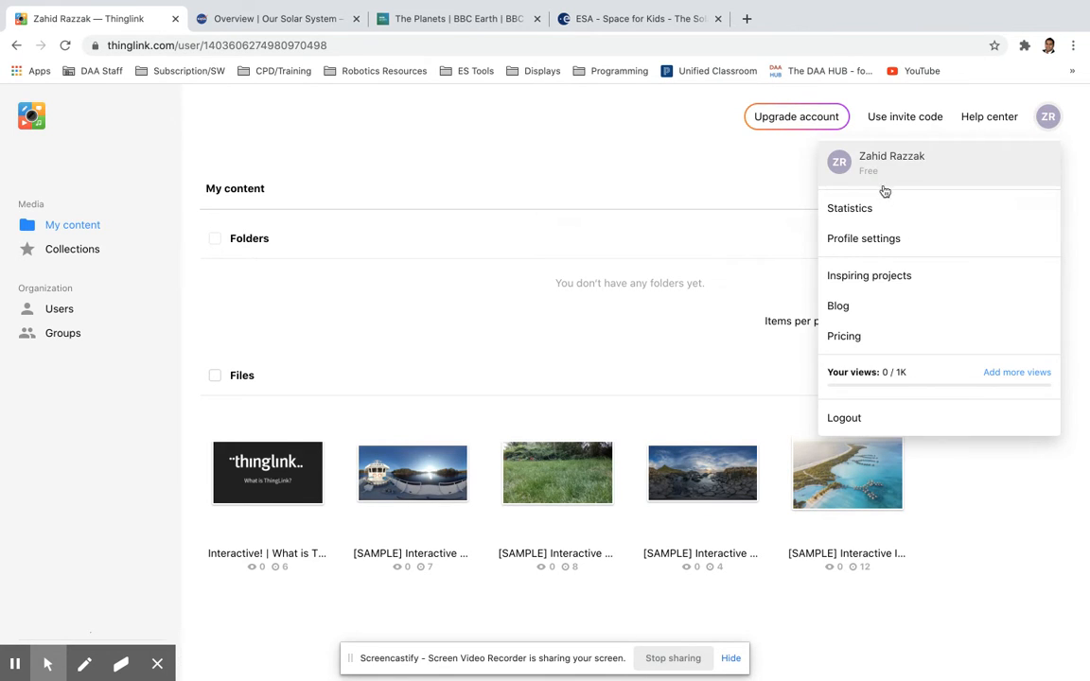
pyautogui.click(894, 248)
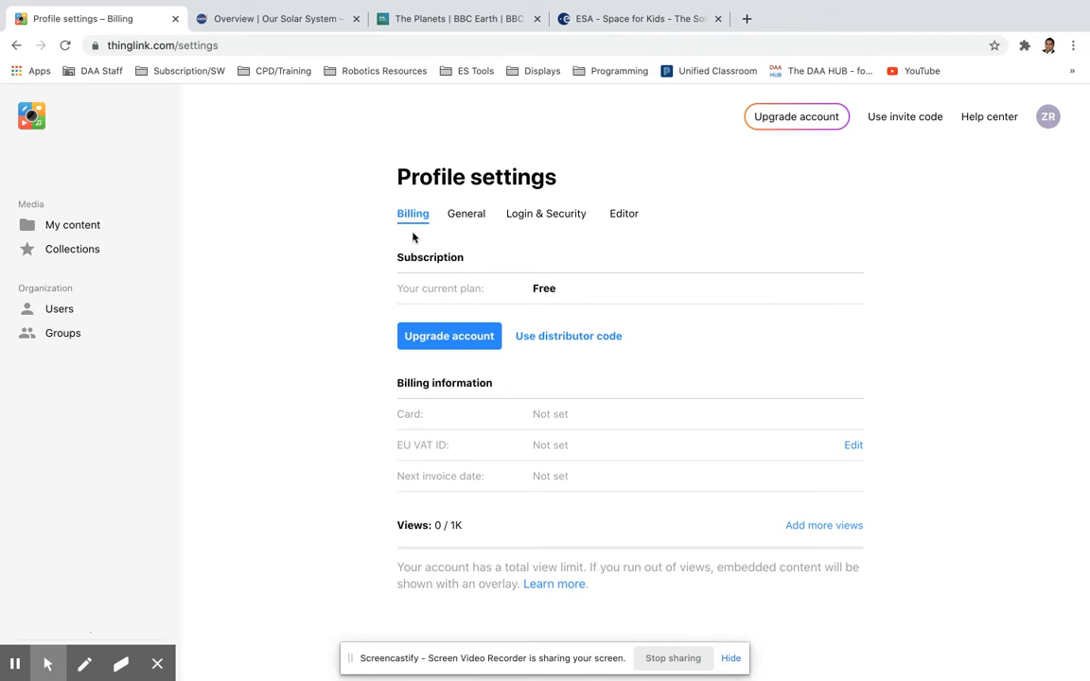
pyautogui.click(483, 218)
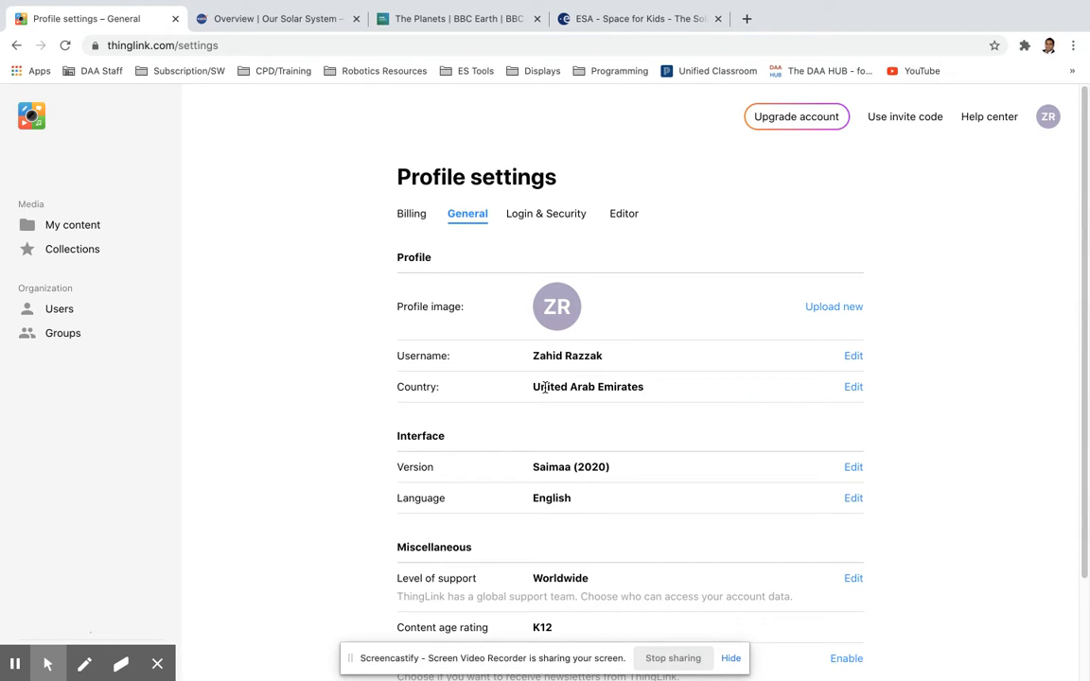
pyautogui.scroll(-1, 670, 390)
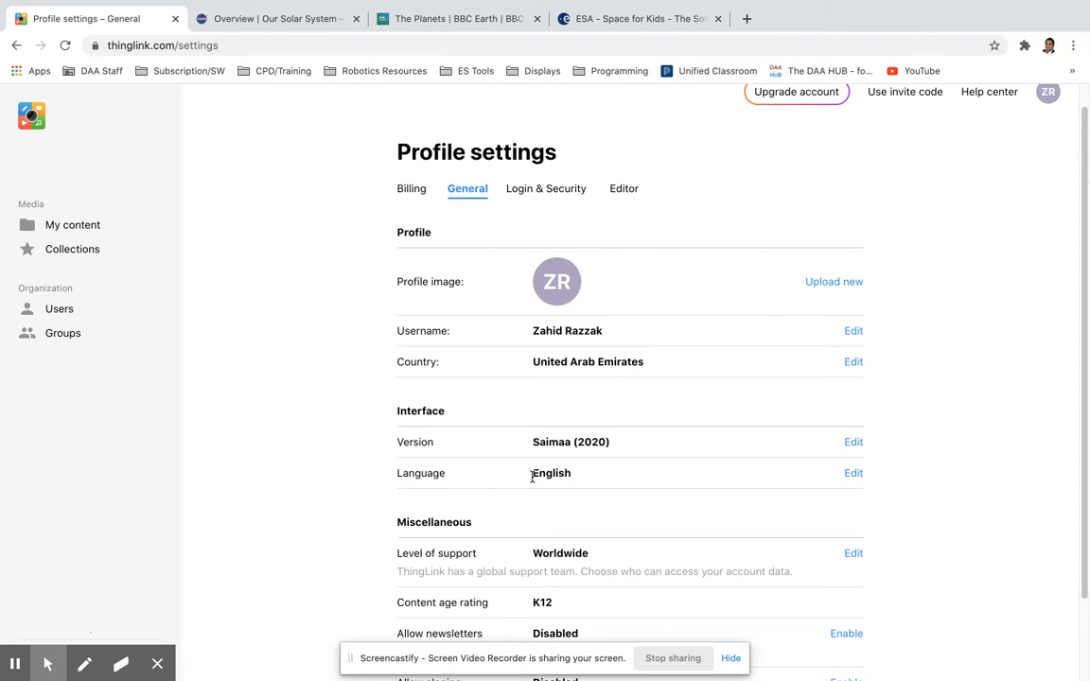
# Step: Review the available interface languages and save the language setting as English
pyautogui.click(396, 479)
pyautogui.click(599, 477)
pyautogui.moveTo(573, 475); pyautogui.dragTo(639, 471)
pyautogui.click(852, 474)
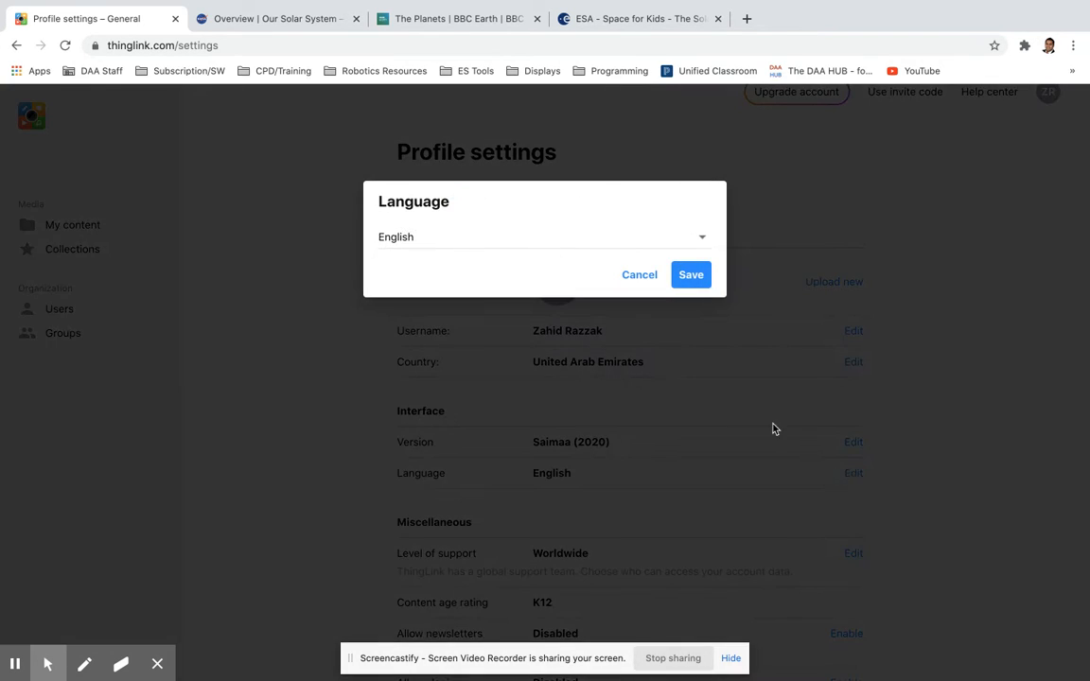
pyautogui.click(642, 244)
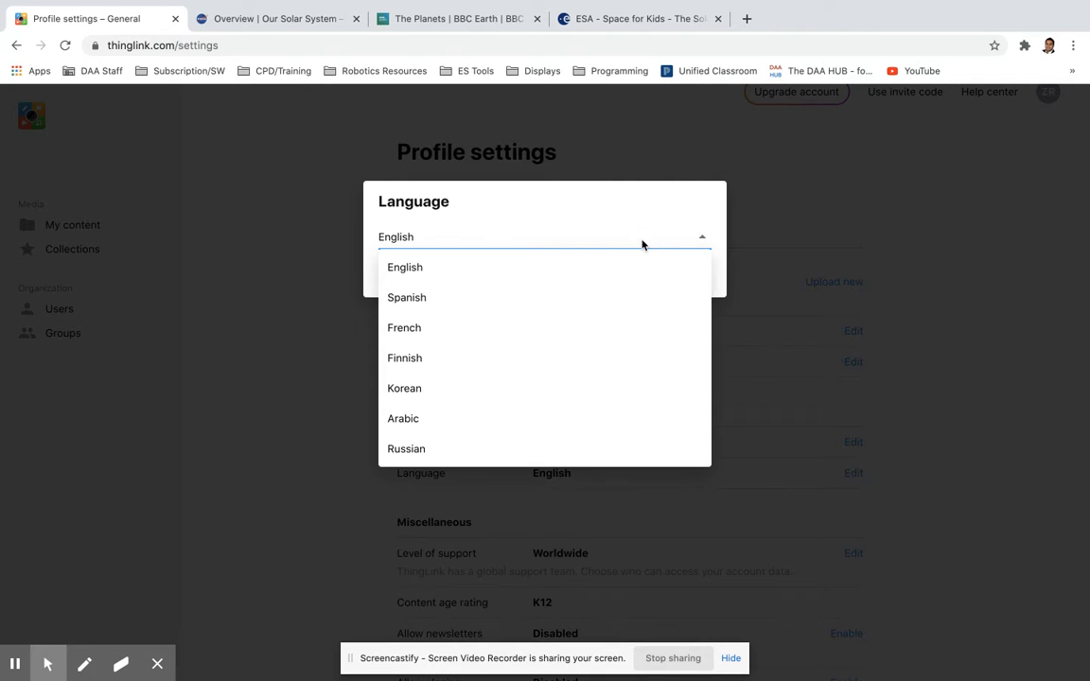
pyautogui.click(702, 208)
pyautogui.click(688, 280)
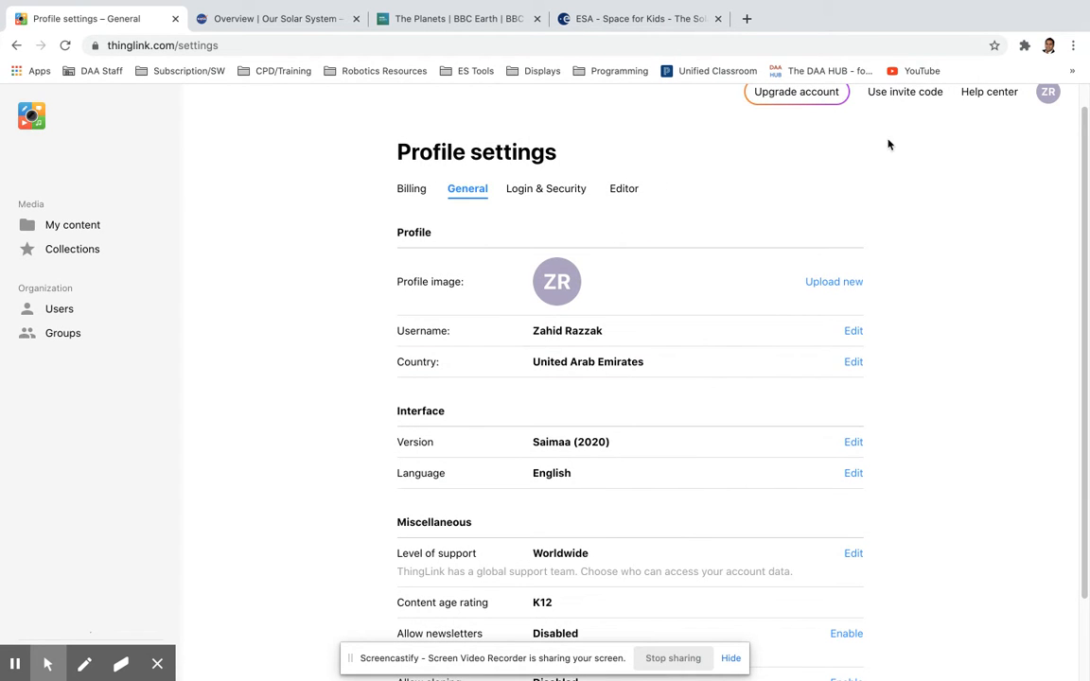
pyautogui.scroll(1, 660, 180)
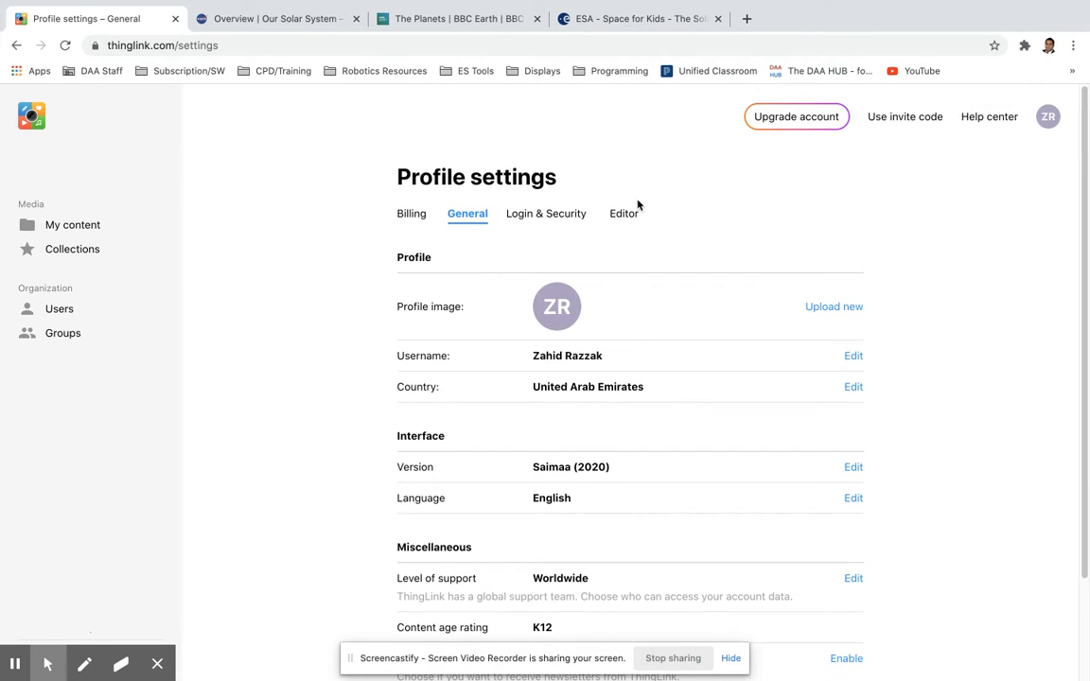
# Step: Return to the My content library
pyautogui.click(52, 227)
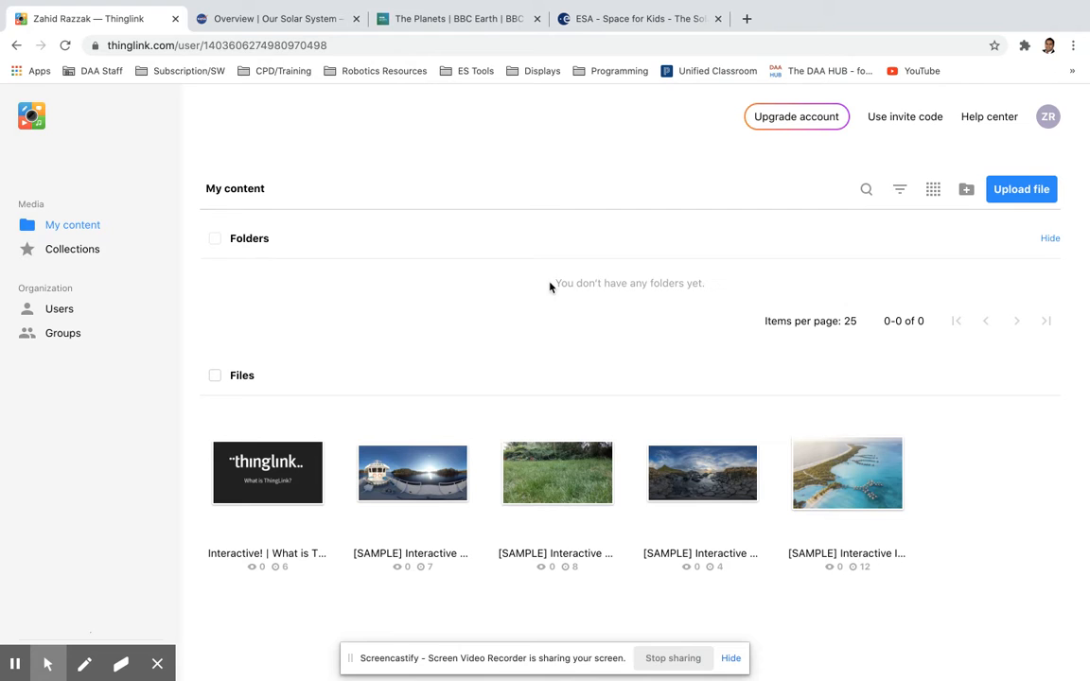
pyautogui.moveTo(549, 287); pyautogui.dragTo(718, 282)
pyautogui.click(734, 293)
pyautogui.click(1035, 192)
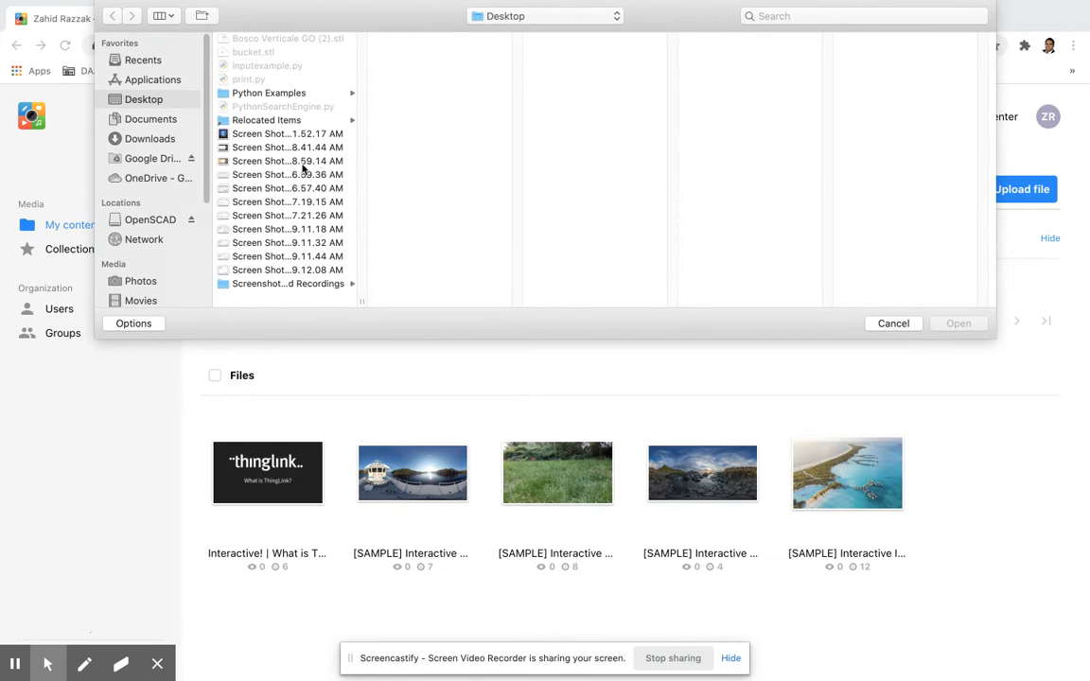
pyautogui.click(142, 139)
pyautogui.scroll(-5, 284, 152)
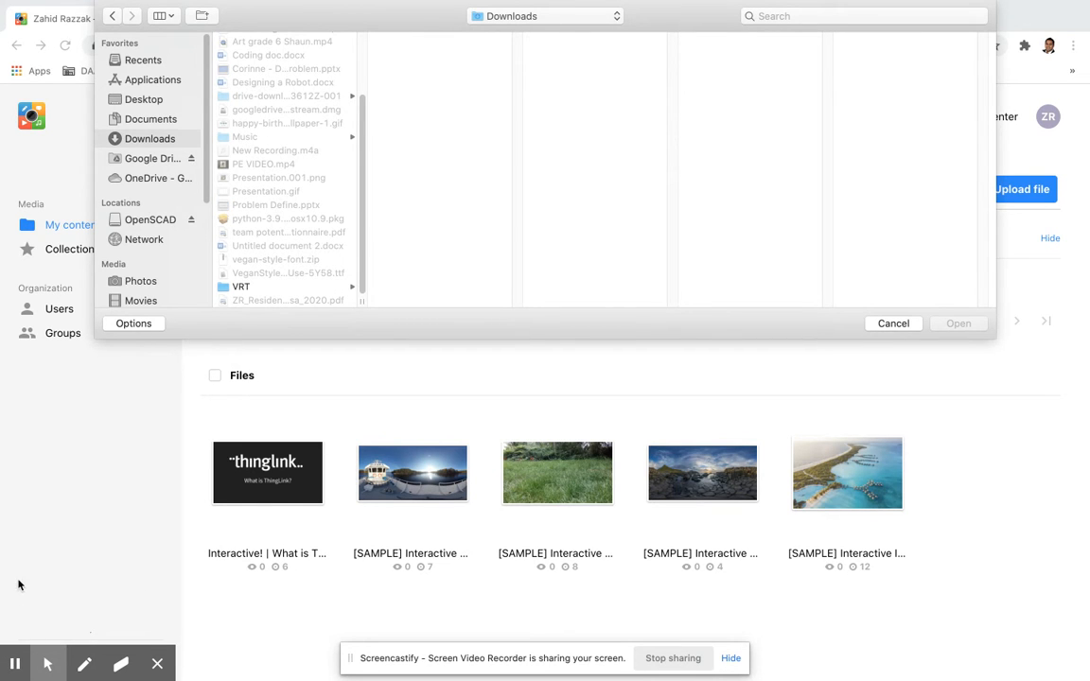
pyautogui.click(893, 323)
# Step: Upload Solar.mov from the Video Stock Footage folder in Google Drive's My Drive and dismiss the upload notice
pyautogui.click(1018, 192)
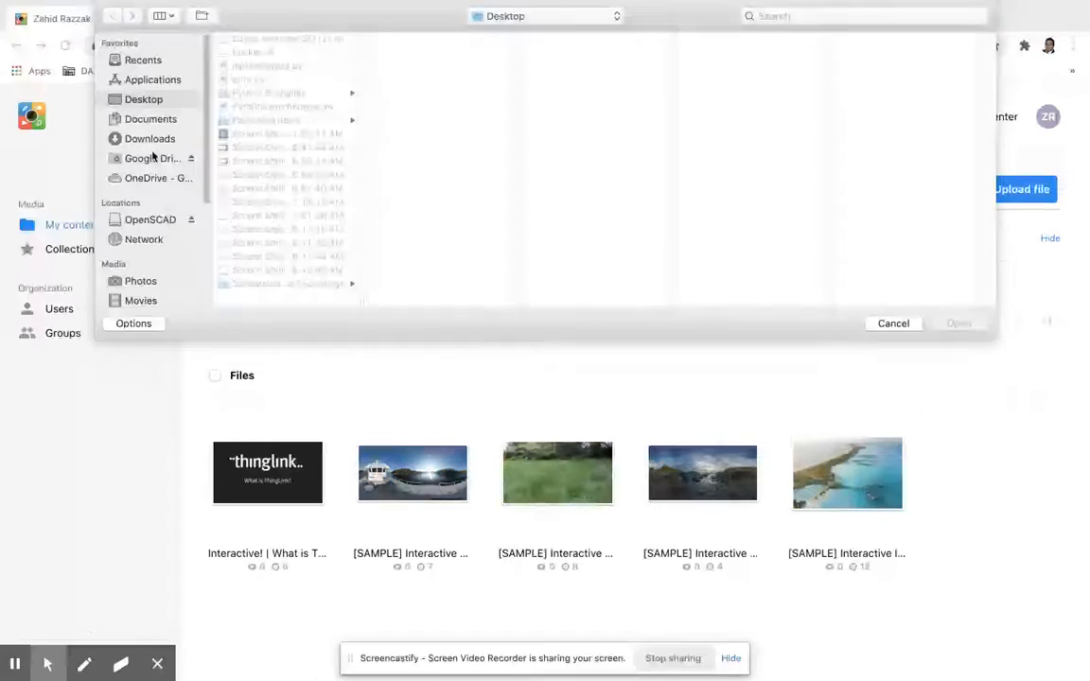
pyautogui.click(144, 161)
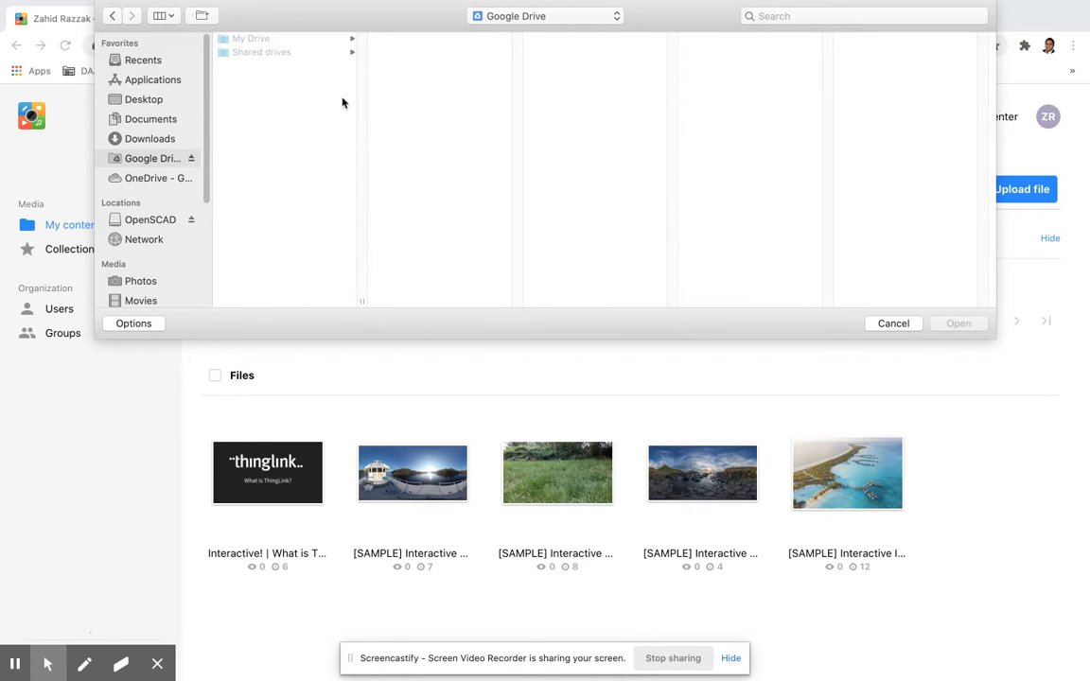
pyautogui.click(252, 39)
pyautogui.scroll(-10, 466, 246)
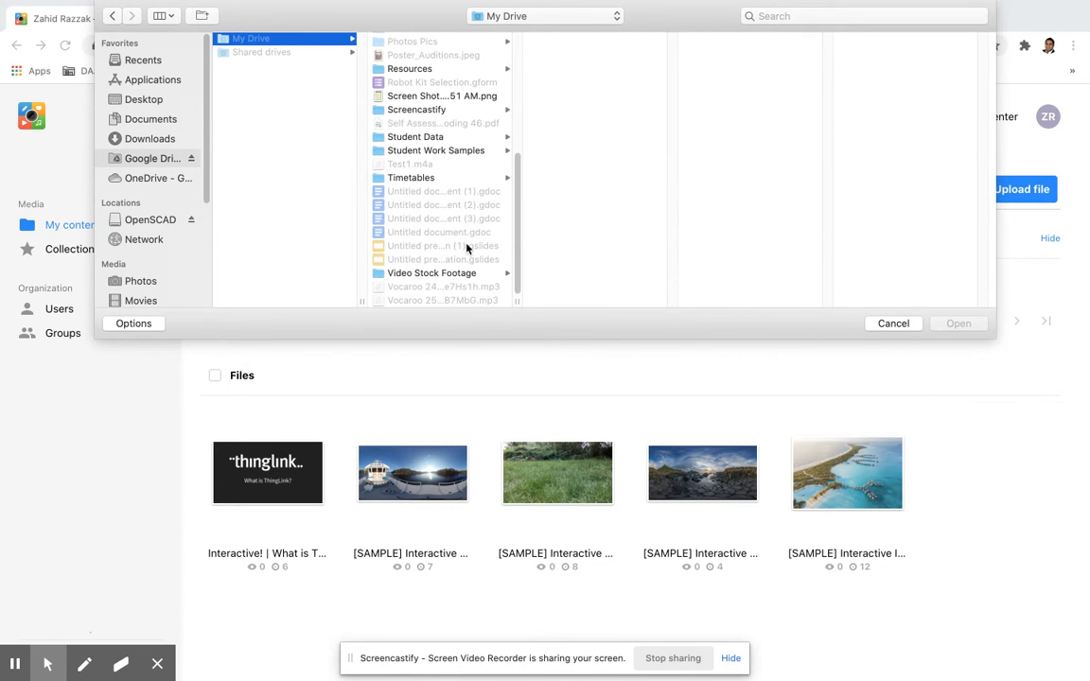
pyautogui.click(414, 274)
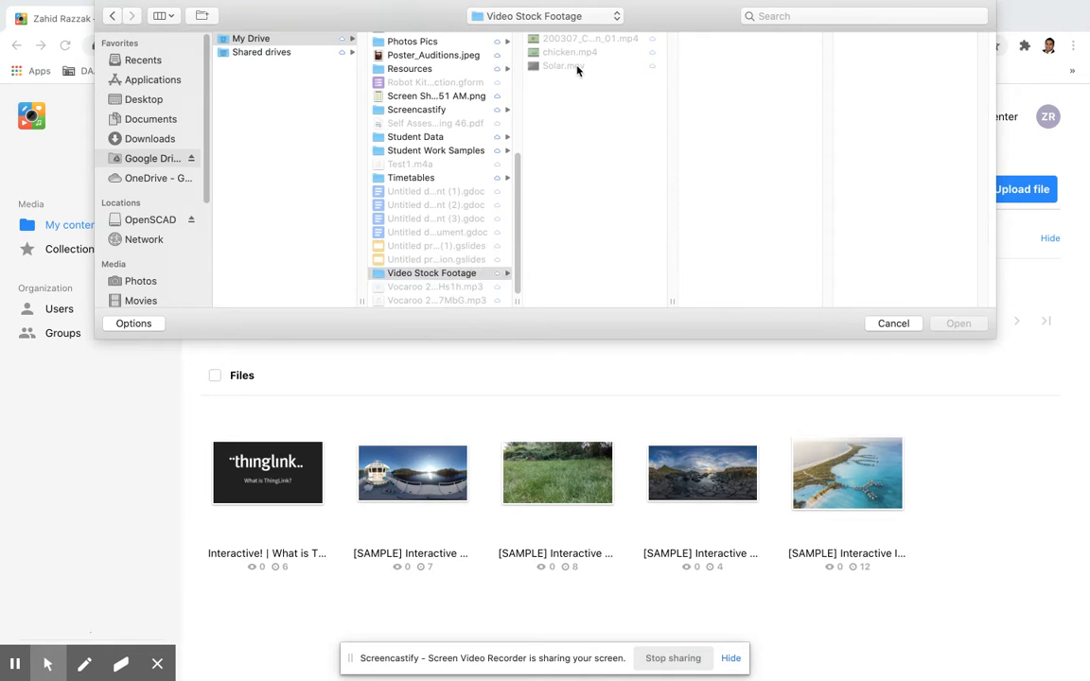
pyautogui.click(568, 66)
pyautogui.click(958, 324)
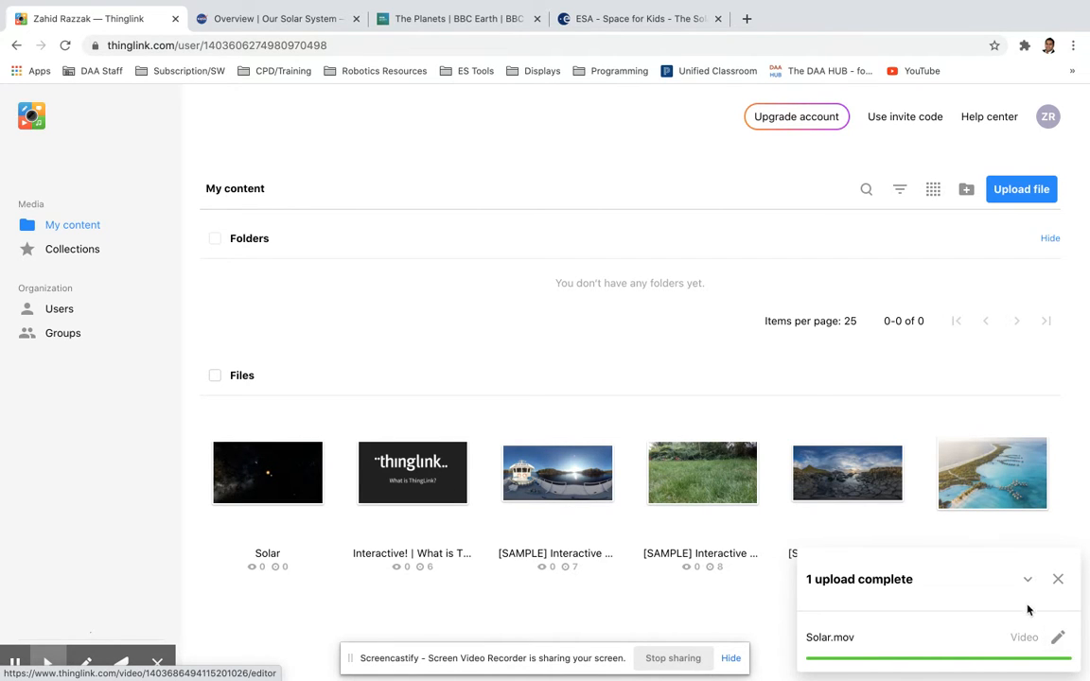
pyautogui.click(1058, 580)
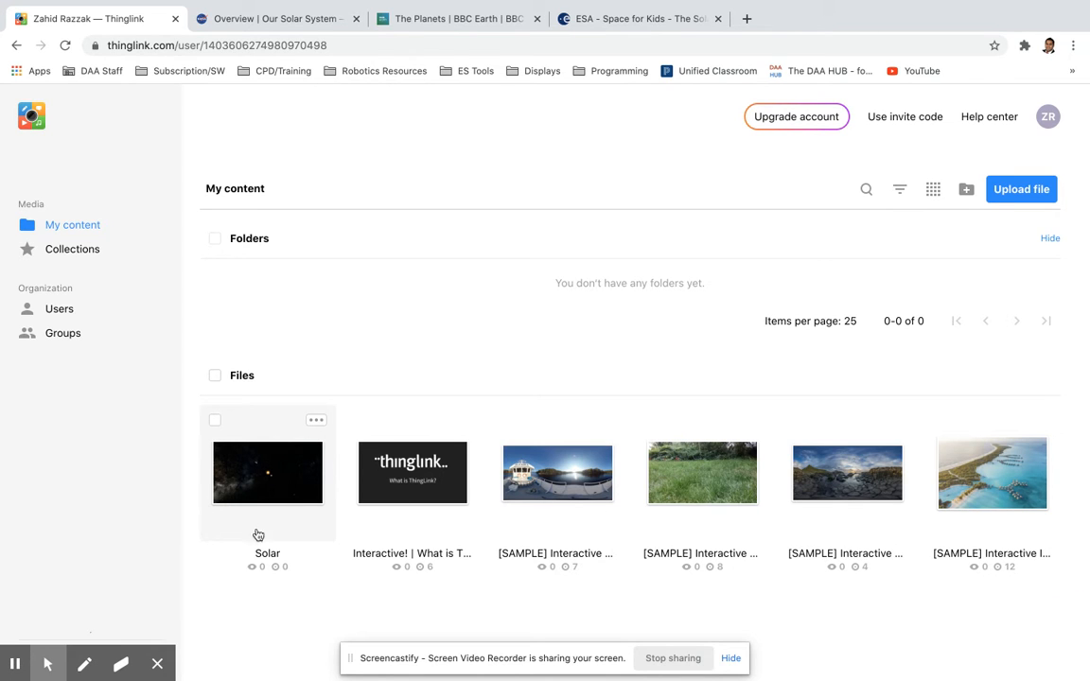
# Step: Open the uploaded Solar video for editing and hide the screen-sharing notice
pyautogui.click(316, 425)
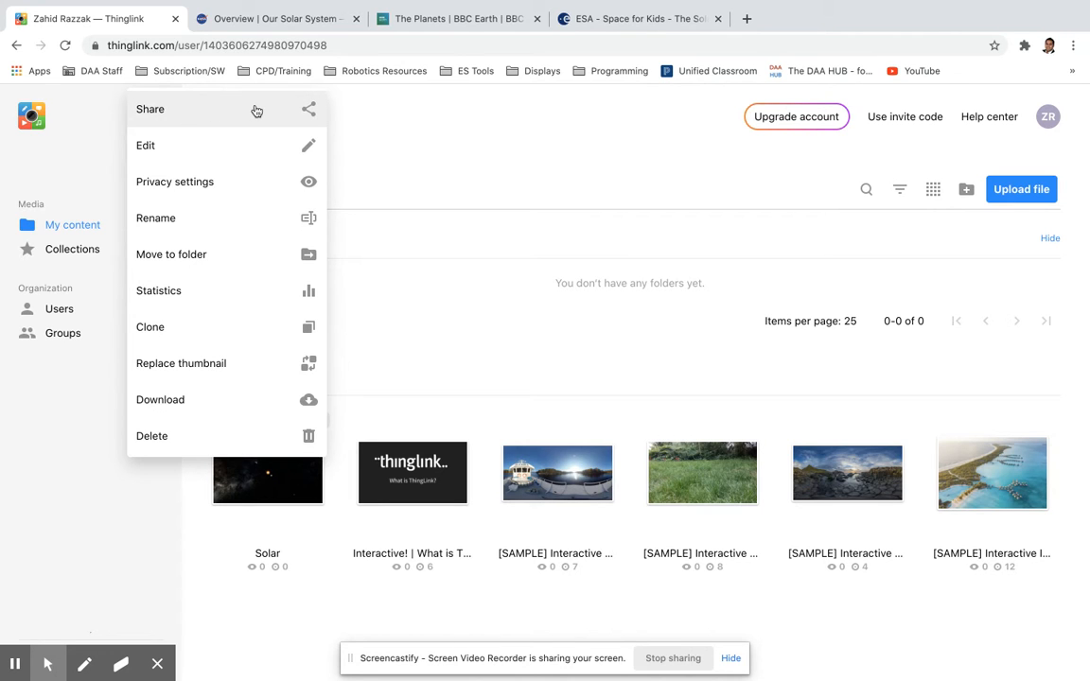
pyautogui.click(297, 146)
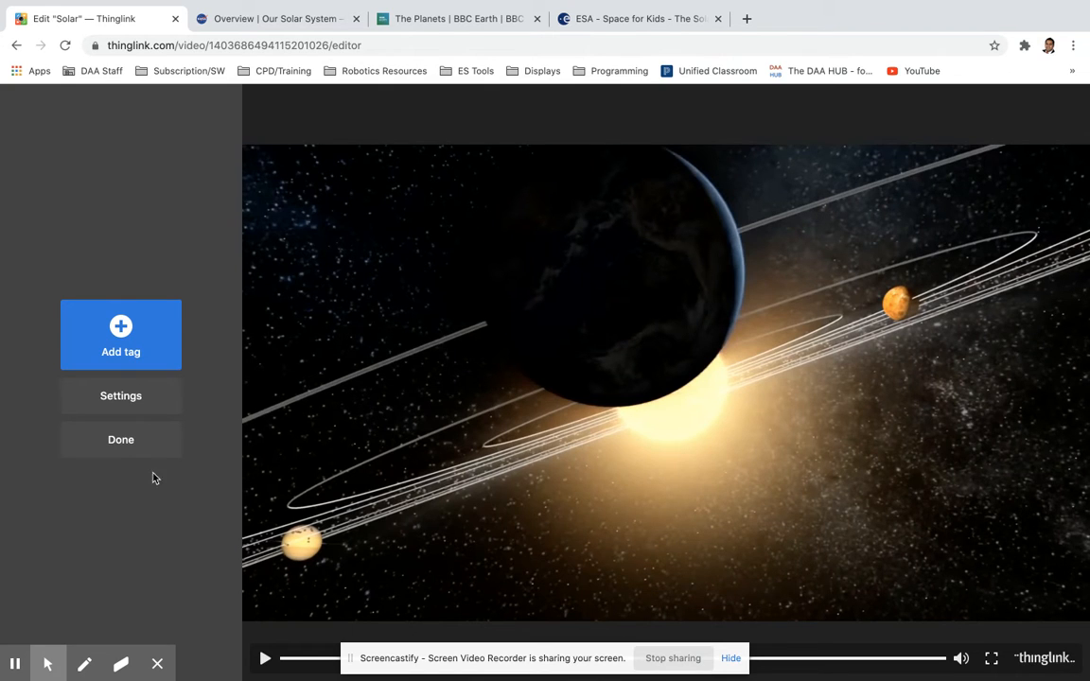
pyautogui.click(732, 662)
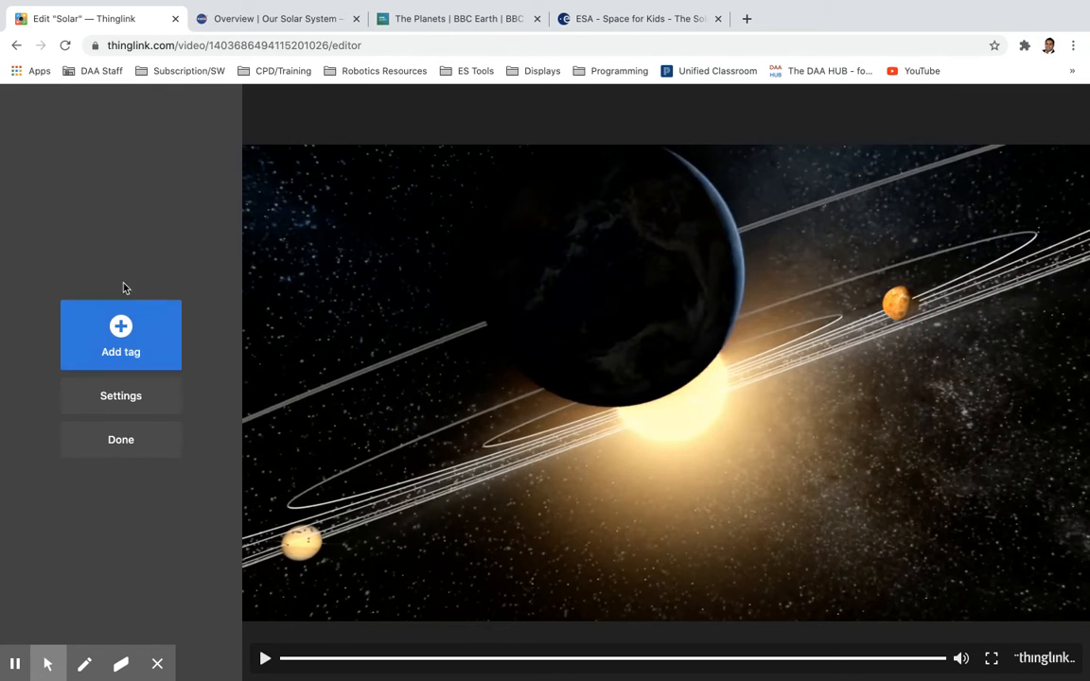
# Step: Add a text label tag to the Solar video and give it the white circle icon with the yellow ring
pyautogui.click(112, 328)
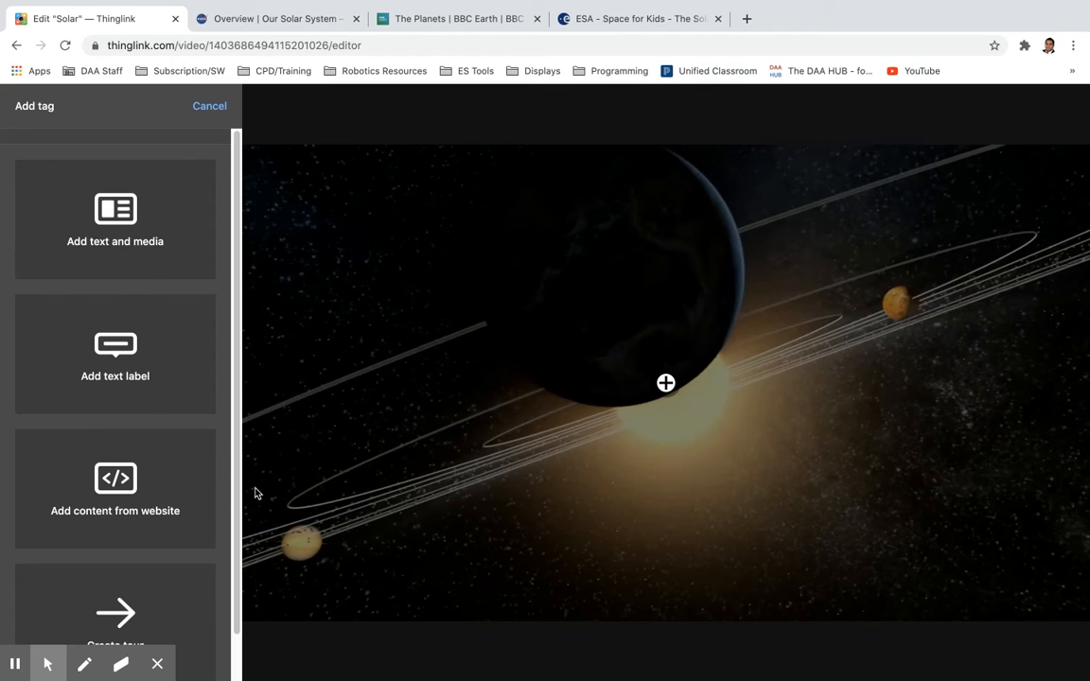
pyautogui.moveTo(236, 436)
pyautogui.mouseDown()
pyautogui.moveTo(238, 476)
pyautogui.moveTo(238, 427)
pyautogui.mouseUp()
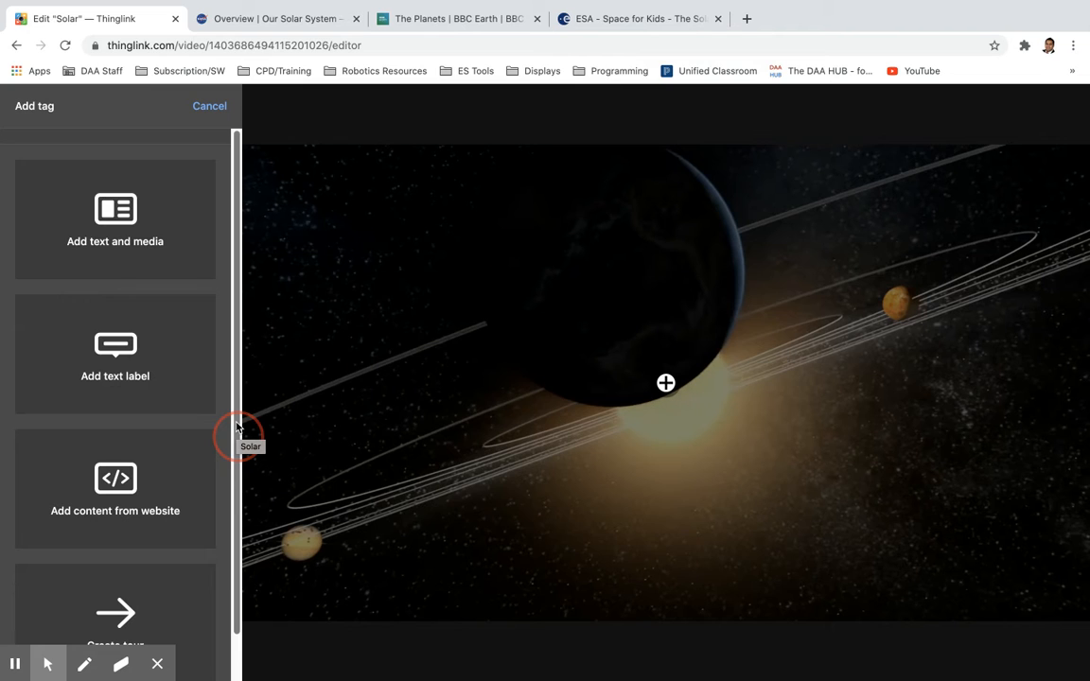
pyautogui.moveTo(238, 428); pyautogui.dragTo(223, 509)
pyautogui.click(234, 344)
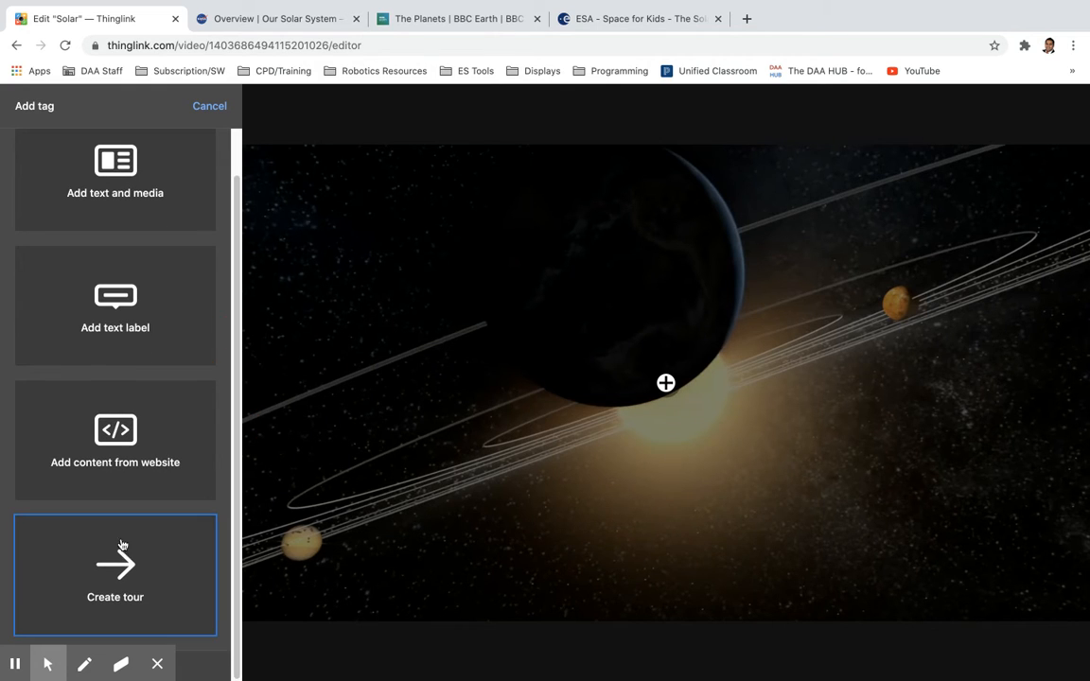
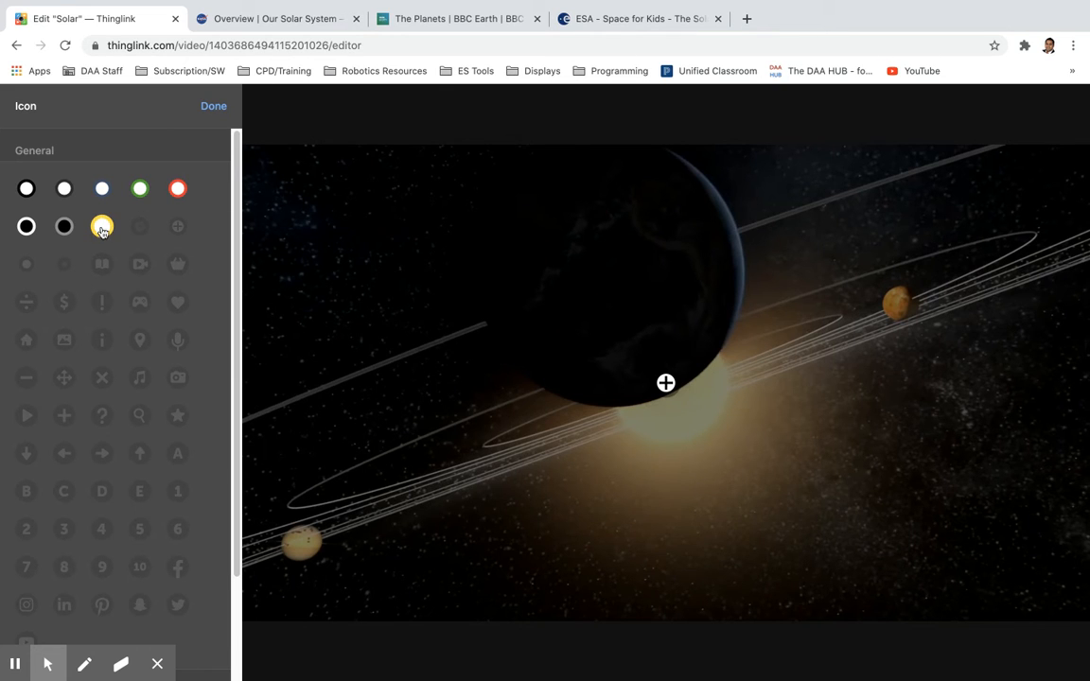
pyautogui.click(103, 228)
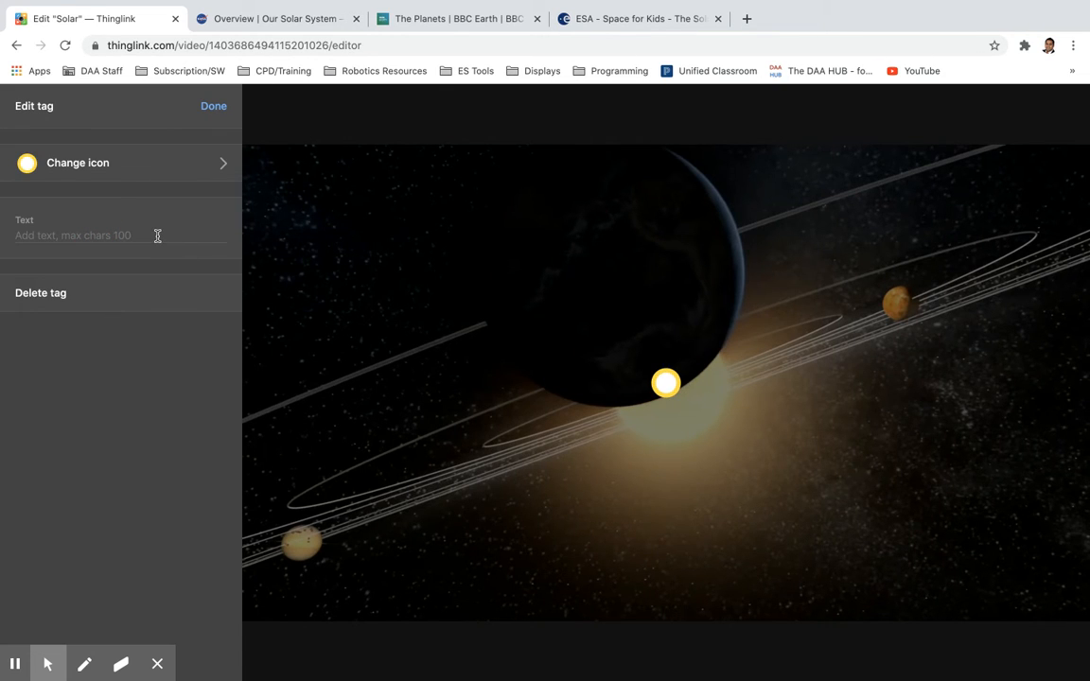
# Step: Set the tag's text to "Solar System" and finish editing the tag
pyautogui.click(139, 234)
pyautogui.write('Solar ')
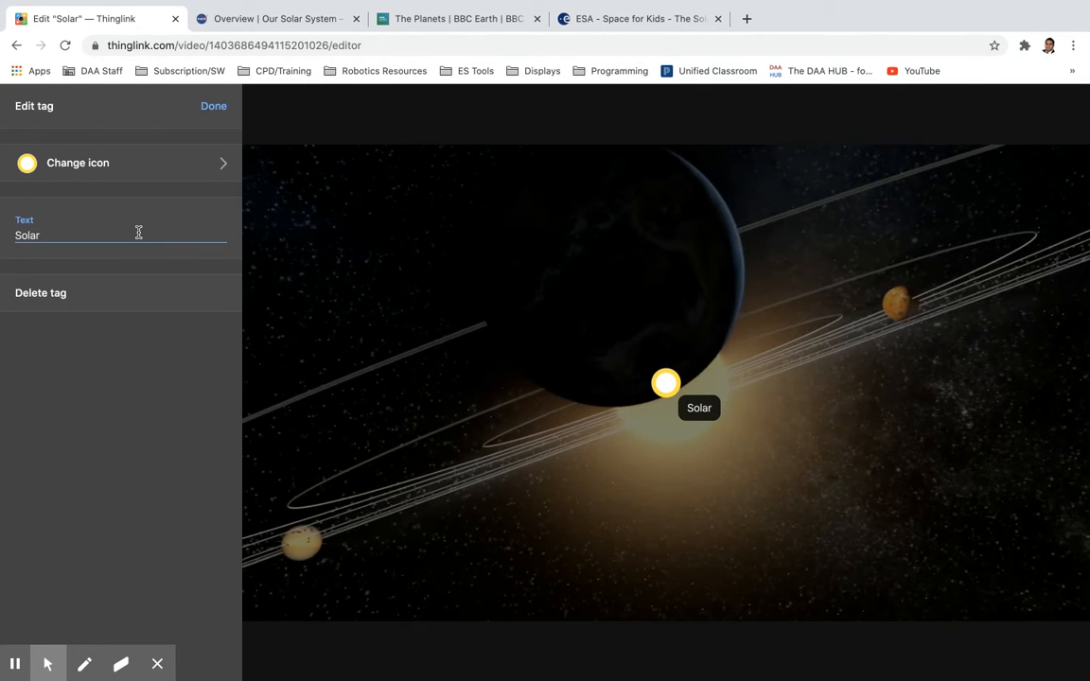
pyautogui.write('System')
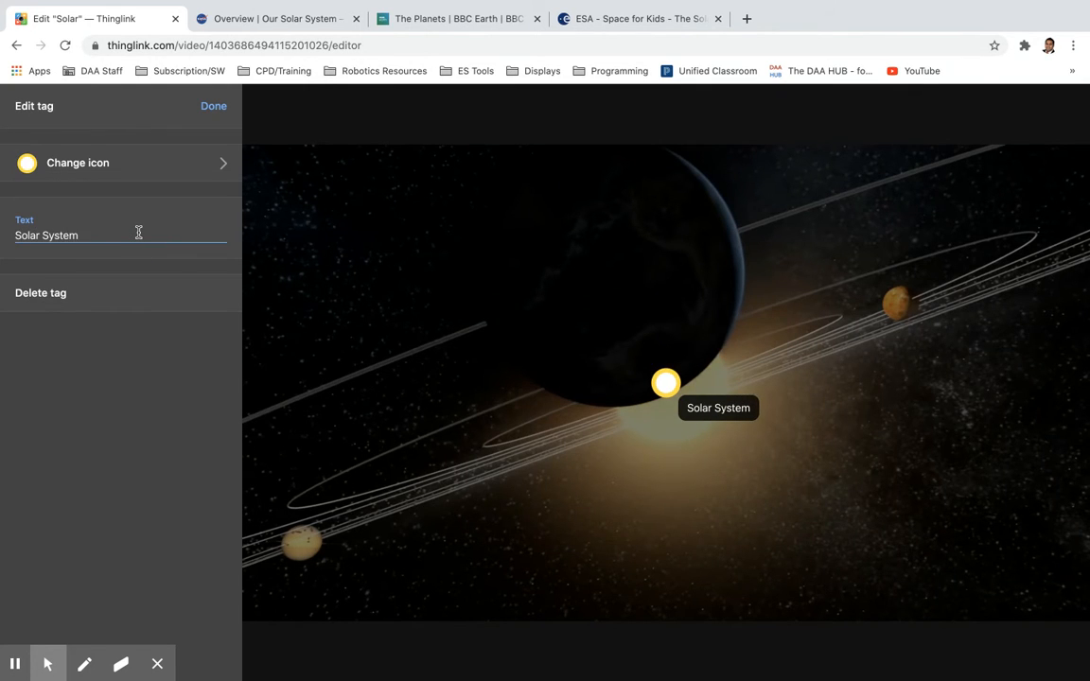
pyautogui.click(214, 107)
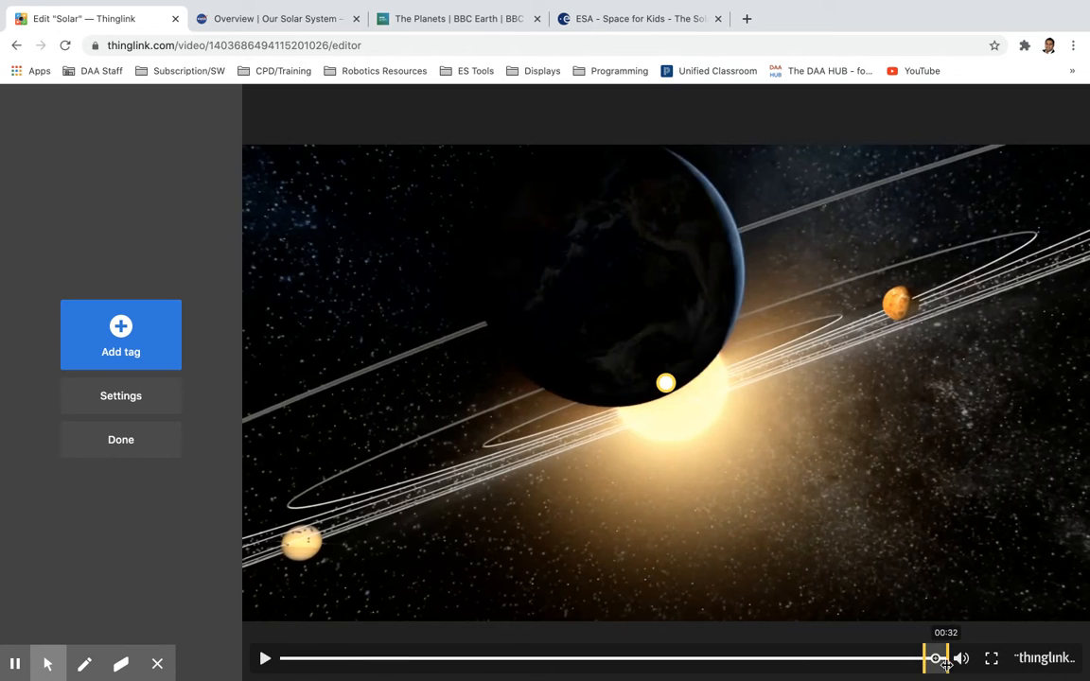
# Step: Shift the tag's display time to about the first second of the video and move the tag to the frame's upper-left corner
pyautogui.moveTo(936, 666)
pyautogui.mouseDown()
pyautogui.moveTo(858, 664)
pyautogui.moveTo(938, 669)
pyautogui.mouseUp()
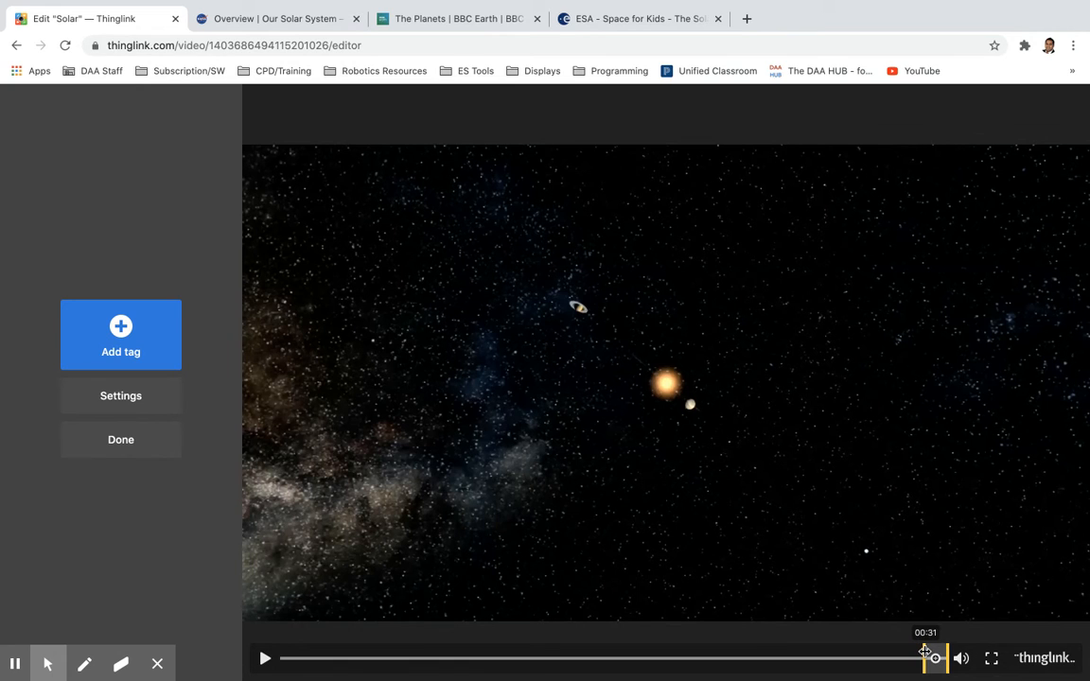
pyautogui.moveTo(924, 653)
pyautogui.mouseDown()
pyautogui.moveTo(274, 634)
pyautogui.moveTo(279, 653)
pyautogui.mouseUp()
pyautogui.moveTo(615, 646); pyautogui.dragTo(306, 645)
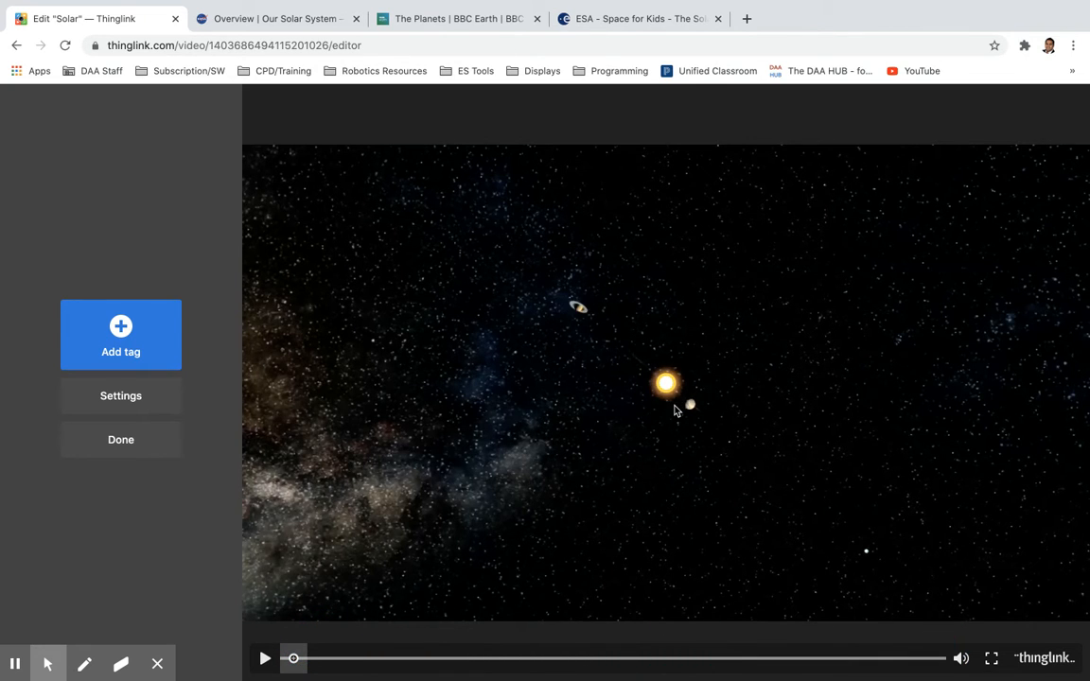
pyautogui.moveTo(666, 382); pyautogui.dragTo(264, 168)
# Step: Extend the tag's display time to 00:02 and to the video's end, and shorten it back to about the first second
pyautogui.moveTo(307, 658); pyautogui.dragTo(338, 654)
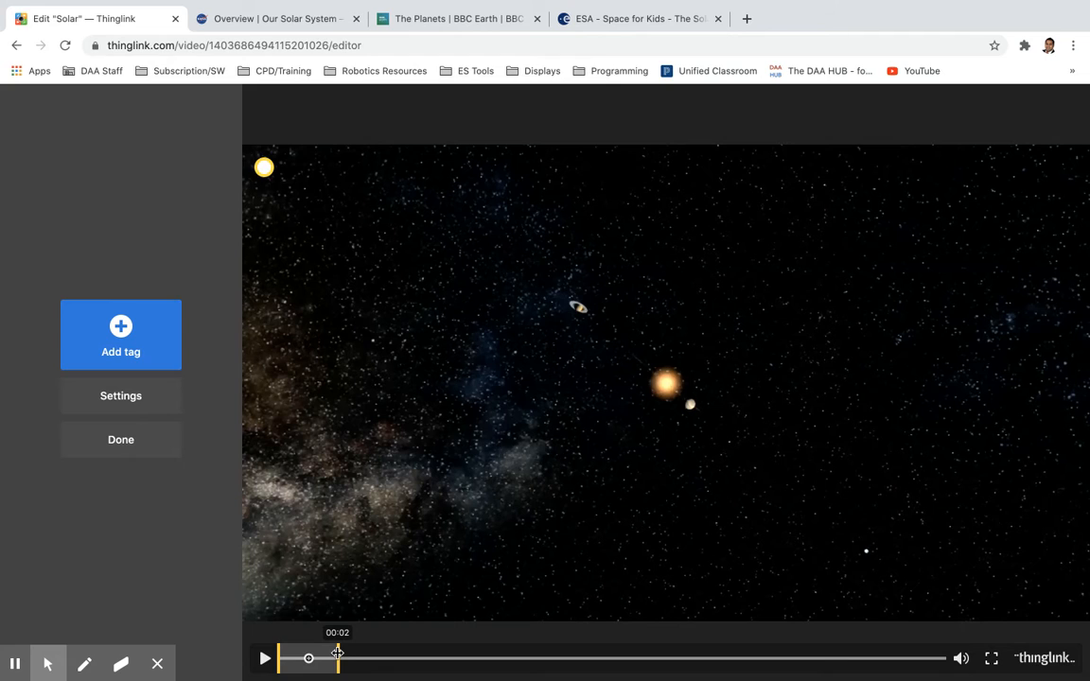
pyautogui.moveTo(338, 654); pyautogui.dragTo(947, 657)
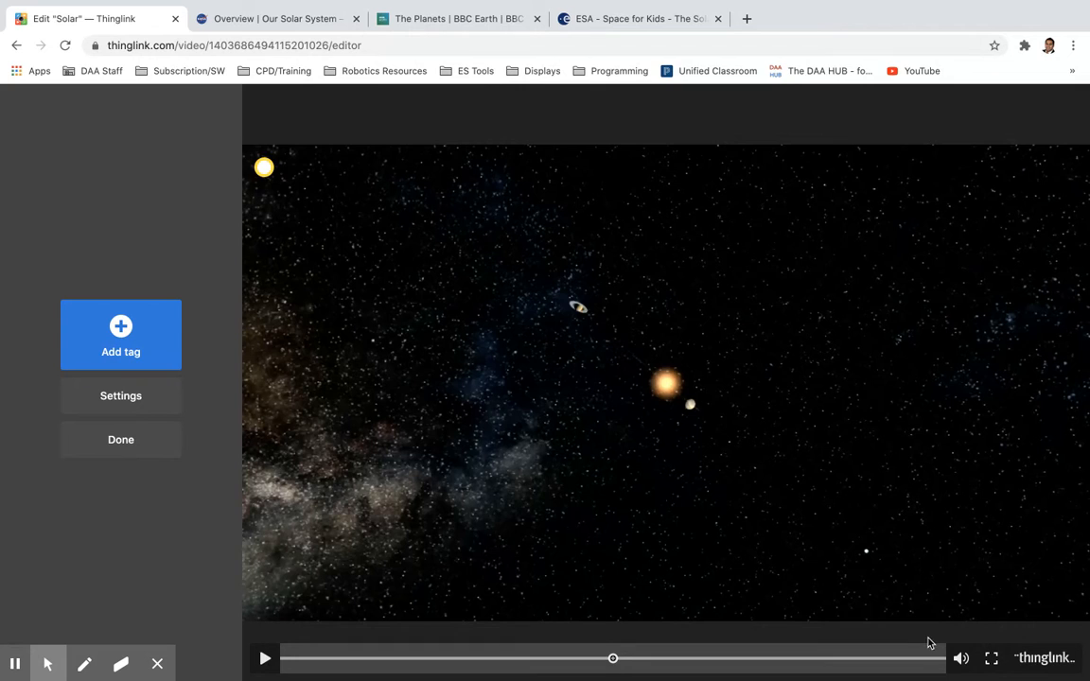
pyautogui.moveTo(945, 655)
pyautogui.mouseDown()
pyautogui.moveTo(420, 645)
pyautogui.moveTo(296, 660)
pyautogui.mouseUp()
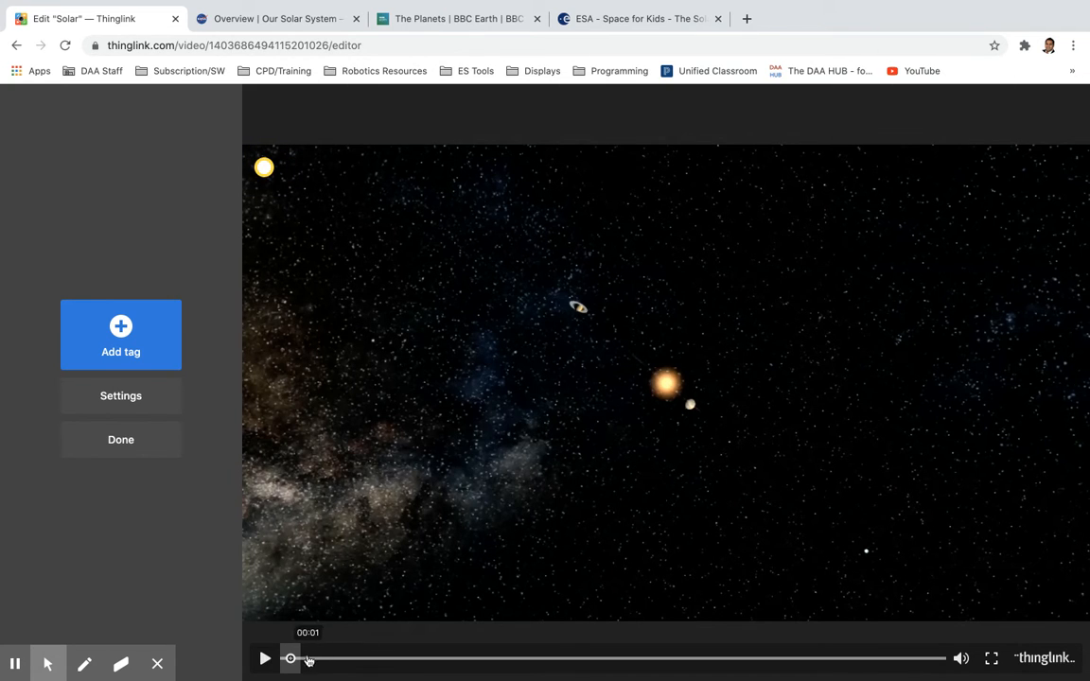
# Step: Play the video until the planets' orbit lines appear, pause it there and add a text and media tag
pyautogui.click(265, 659)
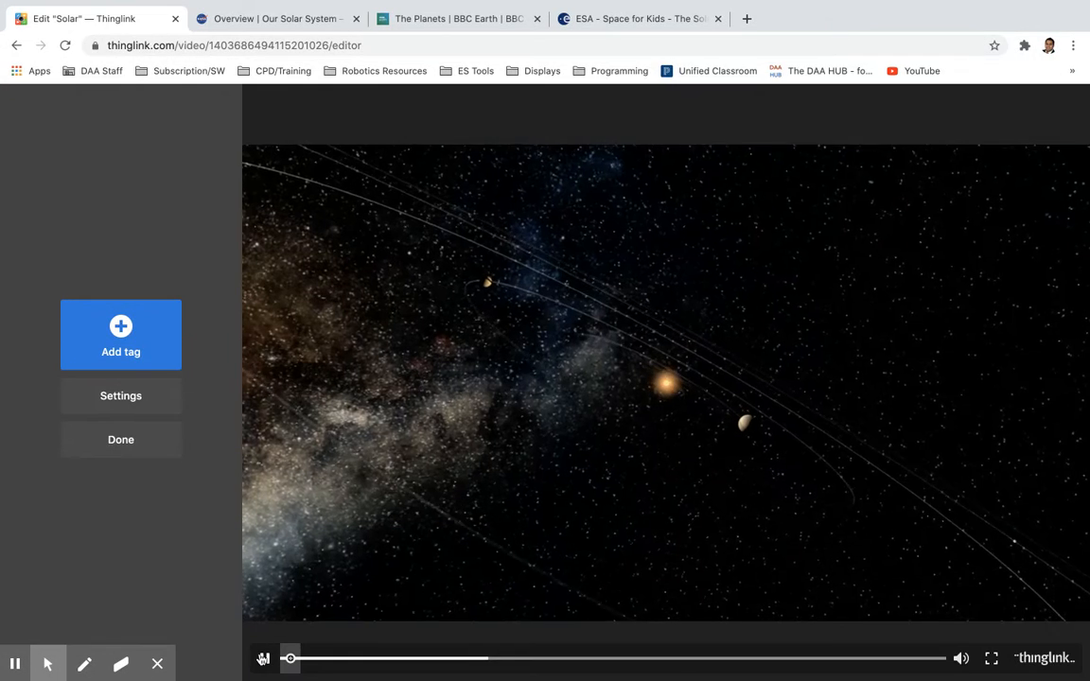
pyautogui.click(264, 662)
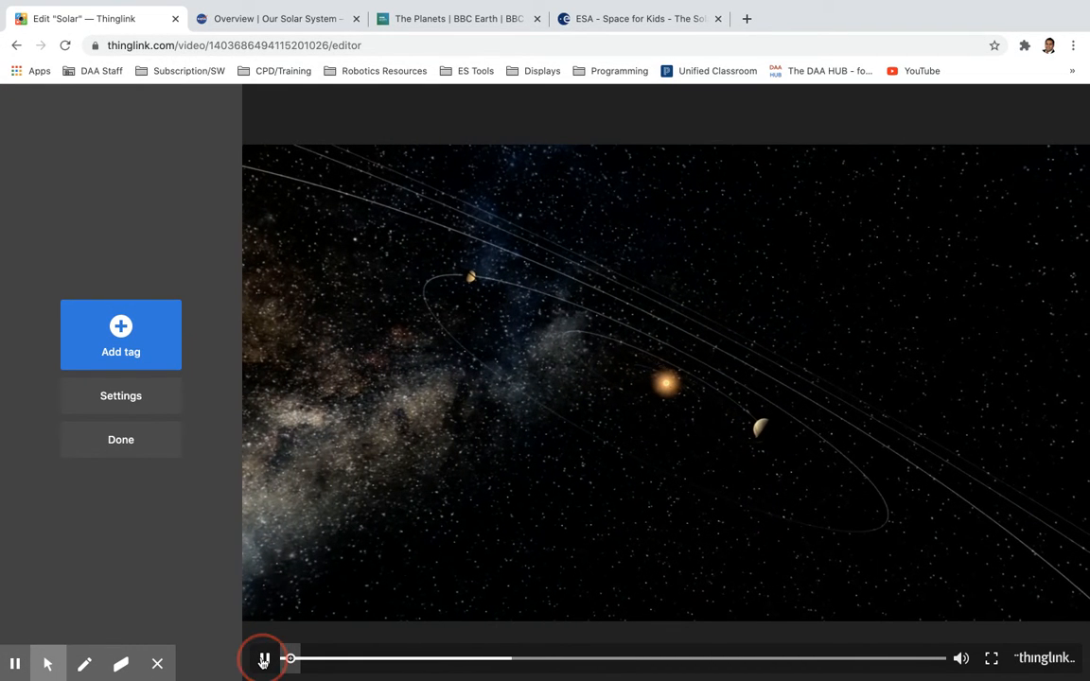
pyautogui.click(133, 348)
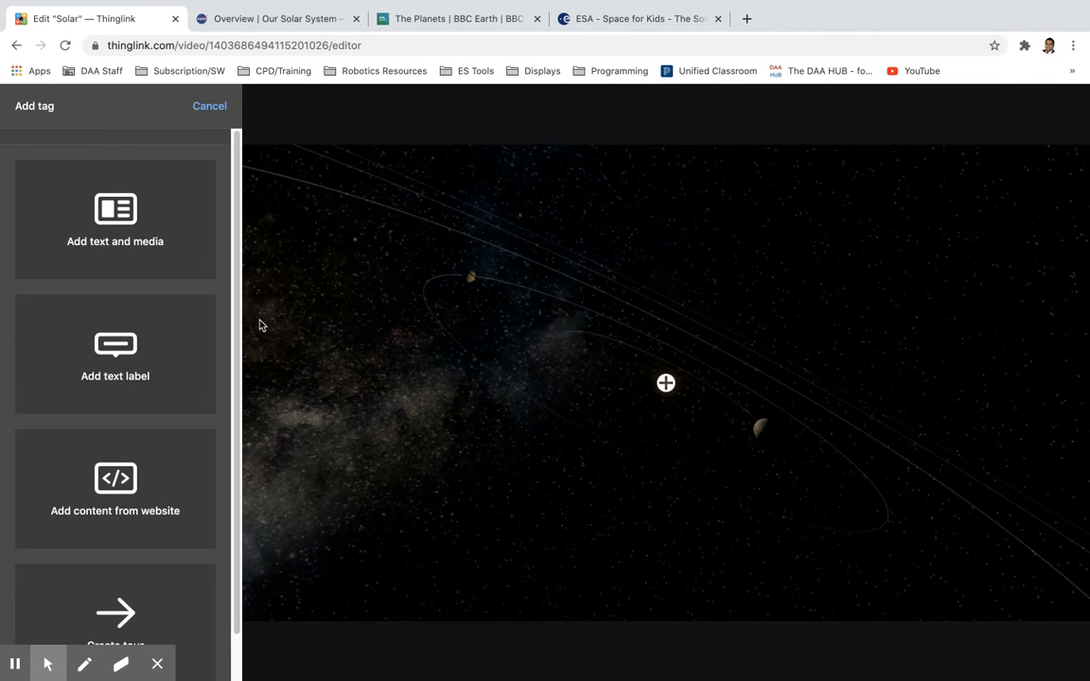
pyautogui.click(112, 221)
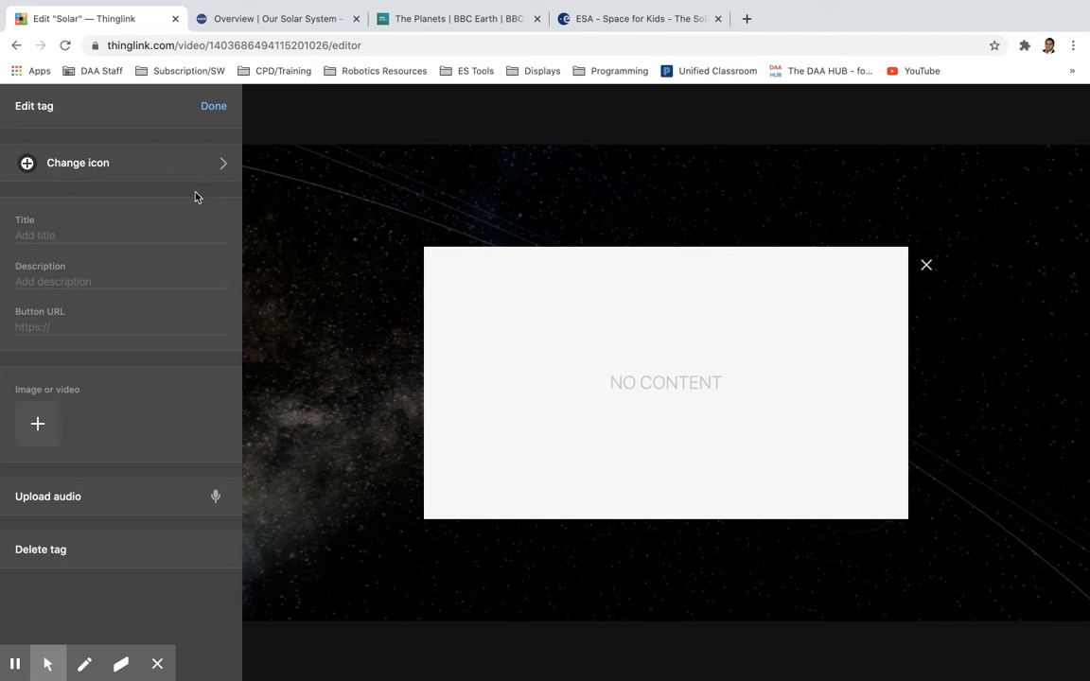
# Step: Give the tag the yellow book icon and set its title to "Overview of our Solar System"
pyautogui.click(61, 166)
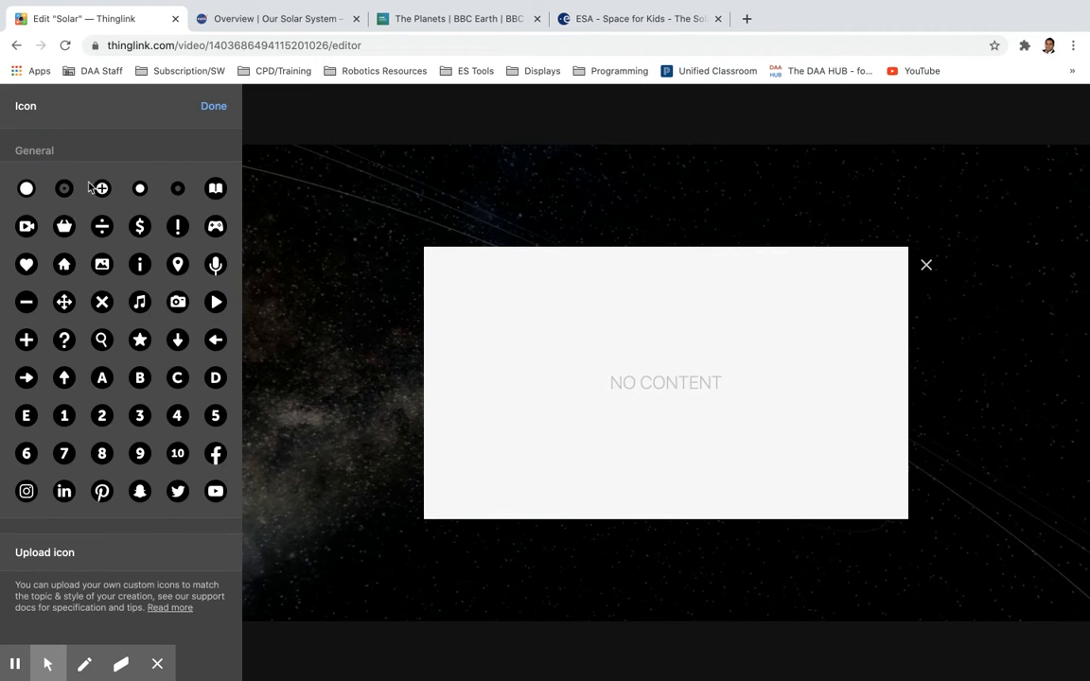
pyautogui.click(215, 189)
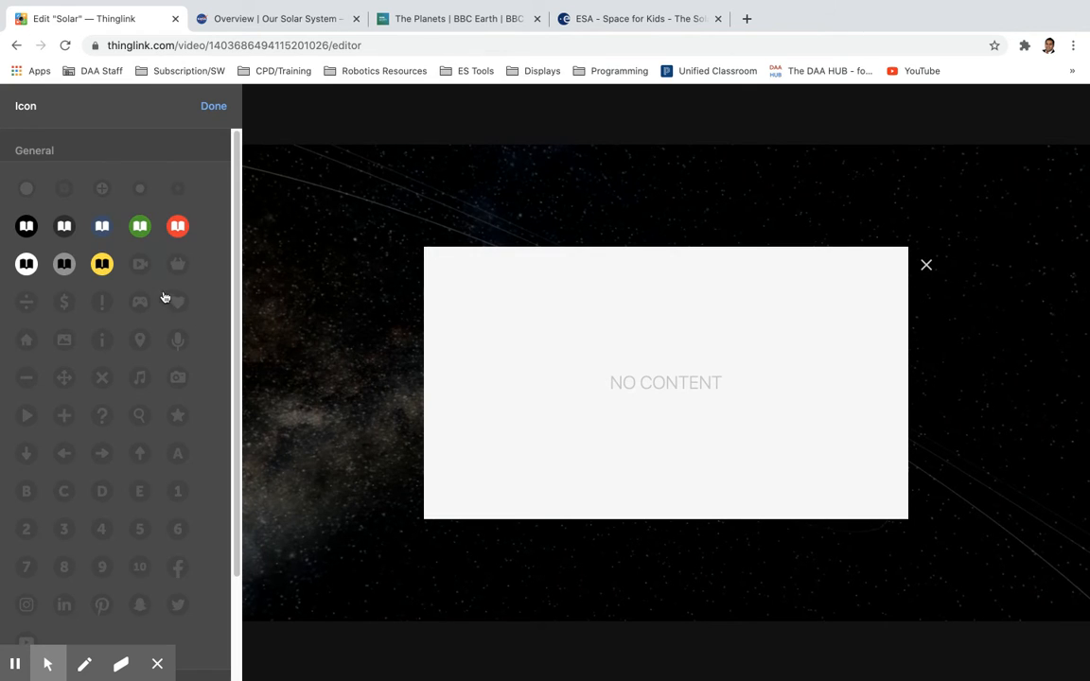
pyautogui.click(104, 268)
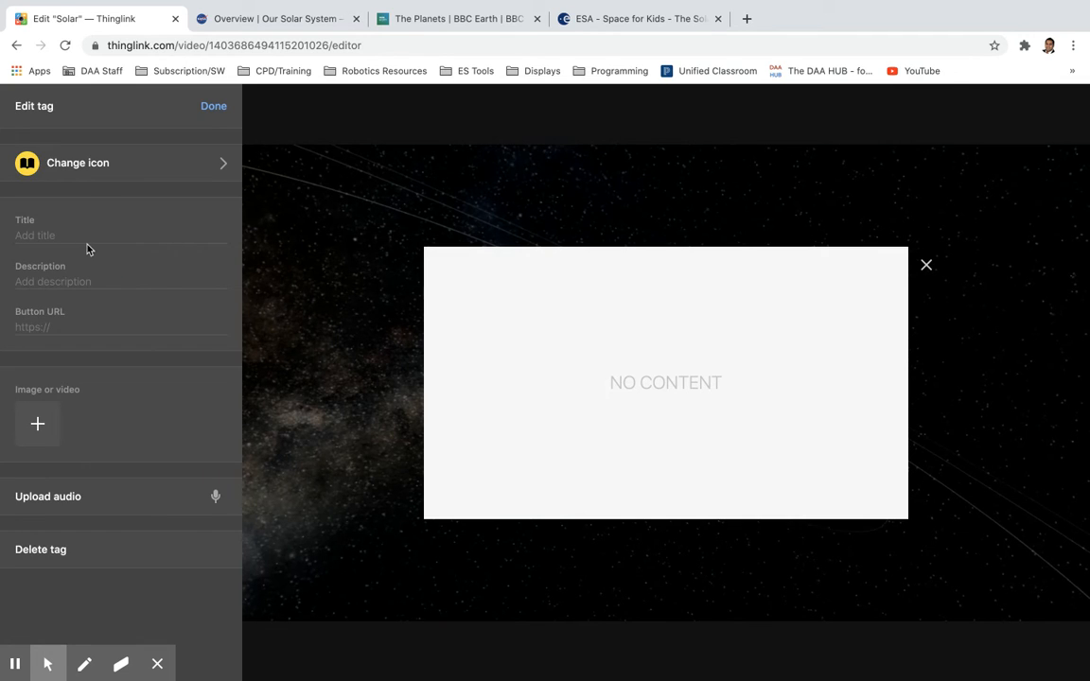
pyautogui.click(85, 237)
pyautogui.write('Overv')
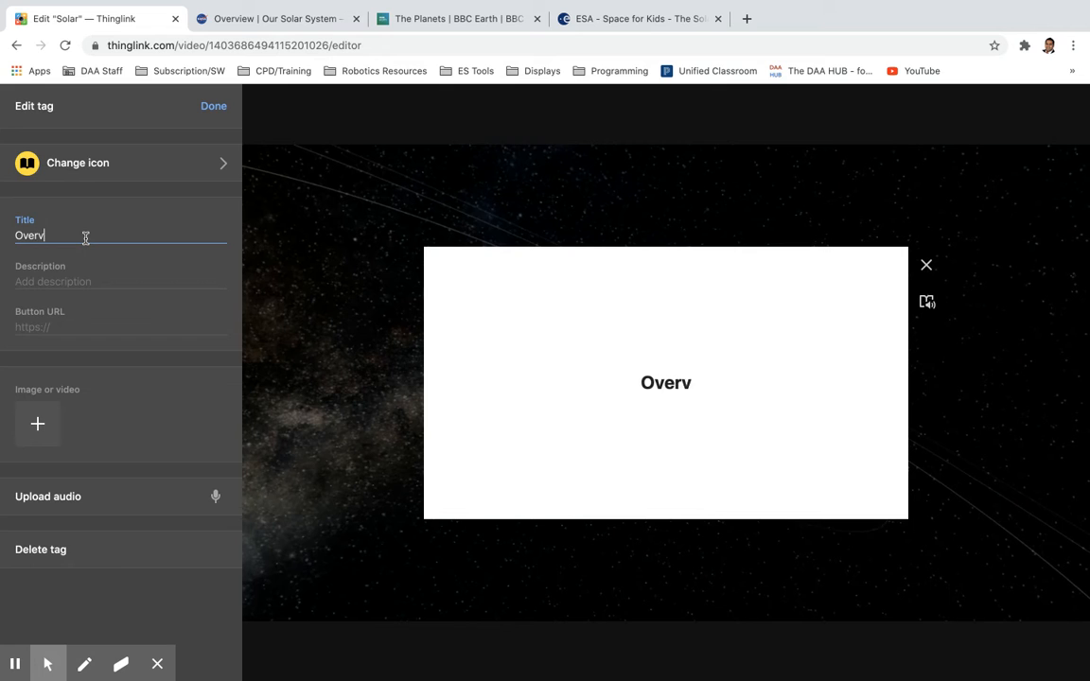
pyautogui.write('iew of our Sol')
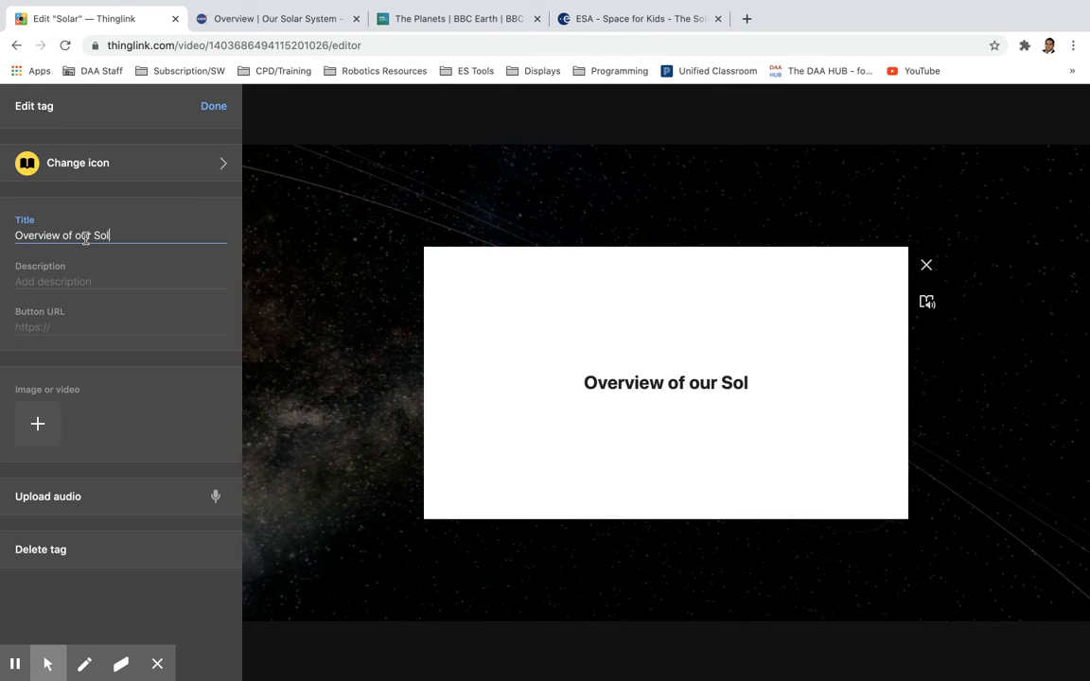
pyautogui.write('ar System')
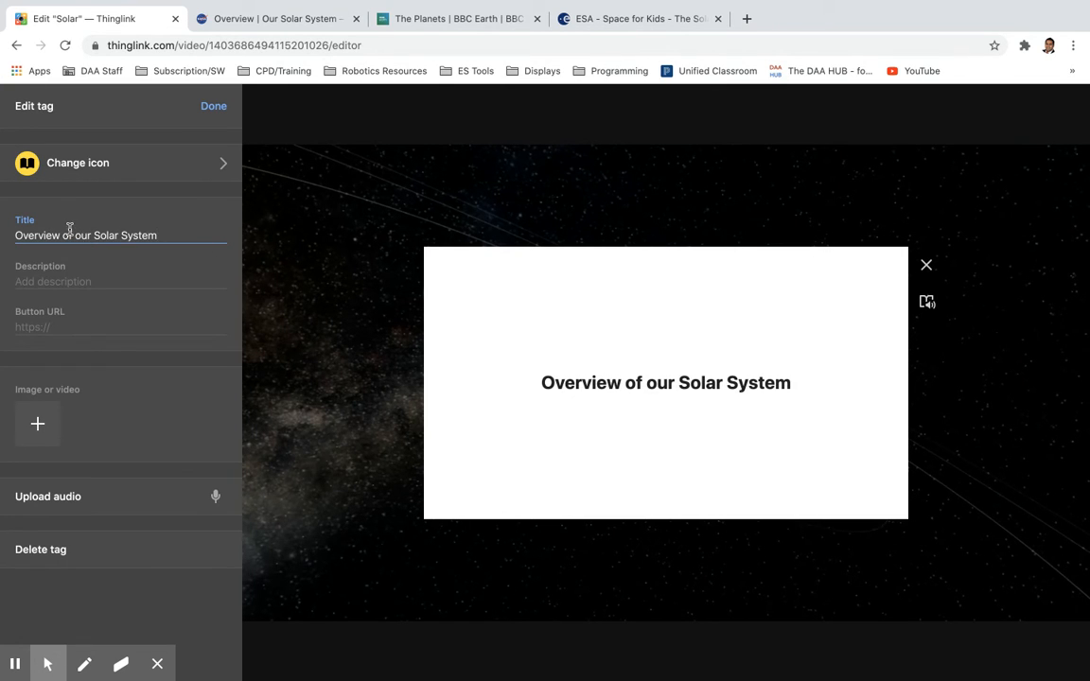
# Step: Copy the first paragraph about the Solar System from the ESA Space for Kids page into the tag's description
pyautogui.click(66, 280)
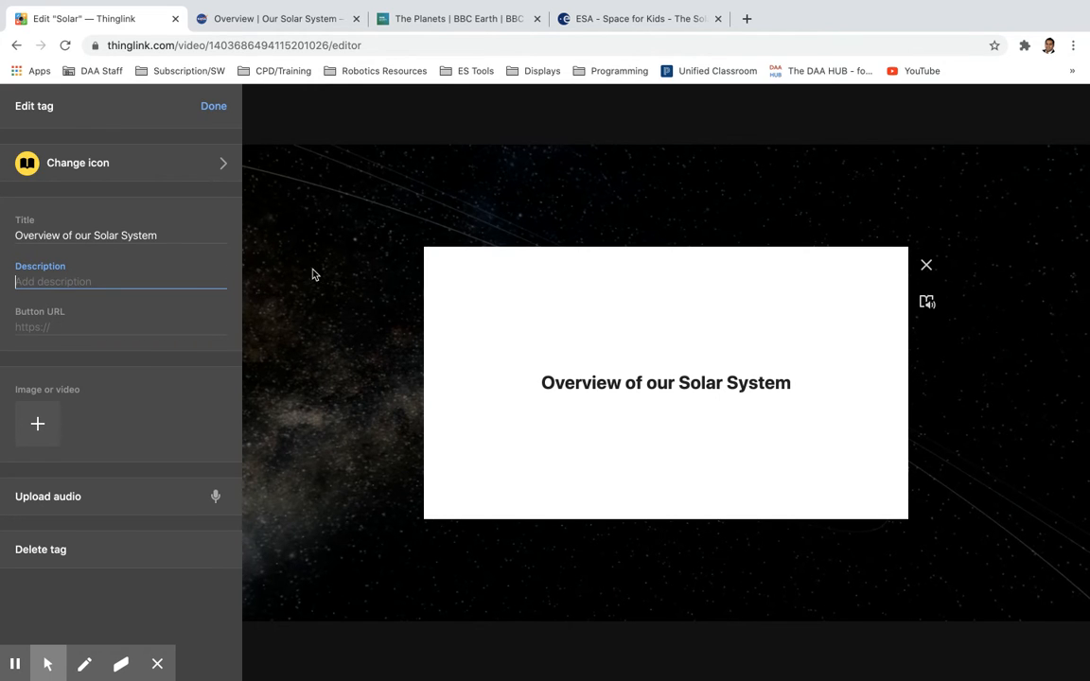
pyautogui.click(593, 21)
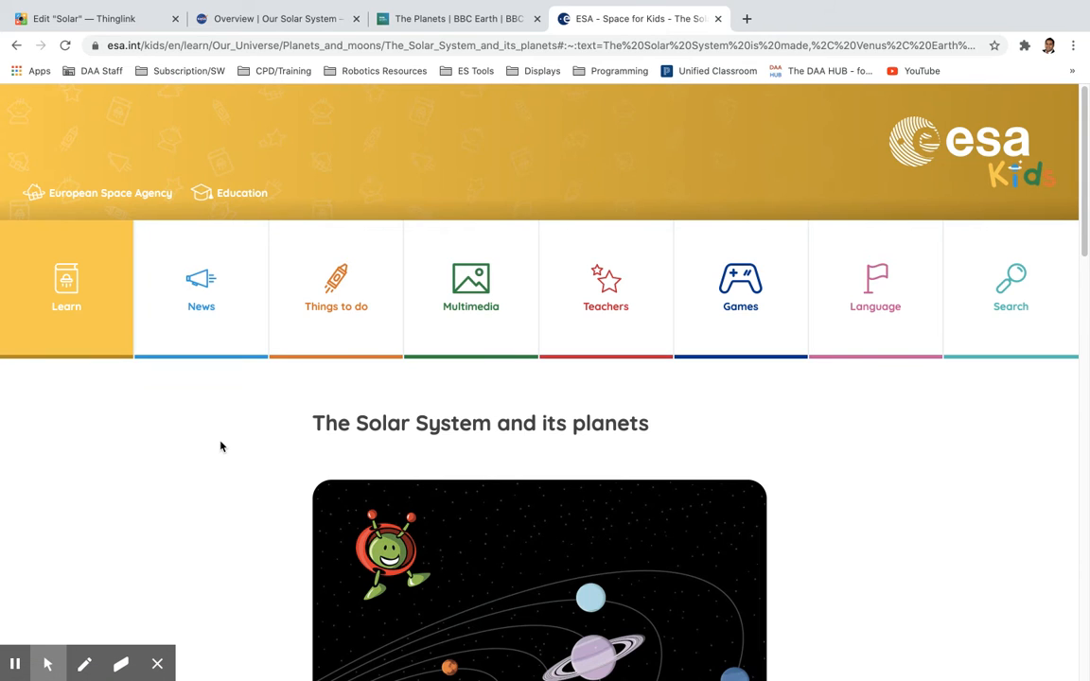
pyautogui.scroll(-5, 221, 447)
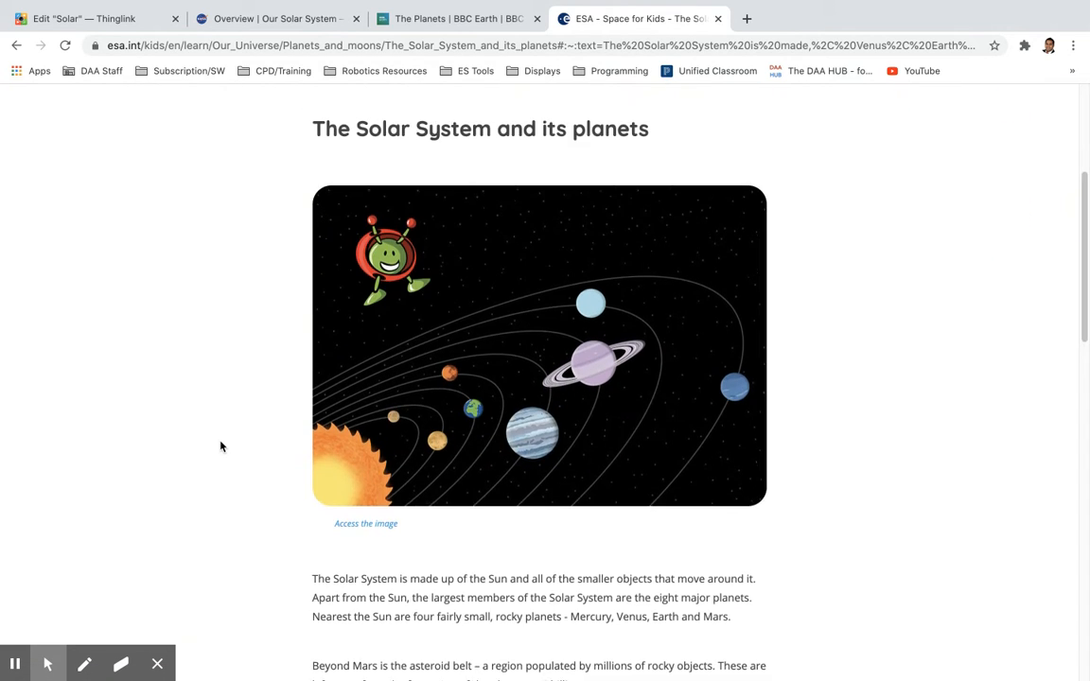
pyautogui.moveTo(316, 511); pyautogui.dragTo(739, 565)
pyautogui.hotkey('ctrl', 'c')
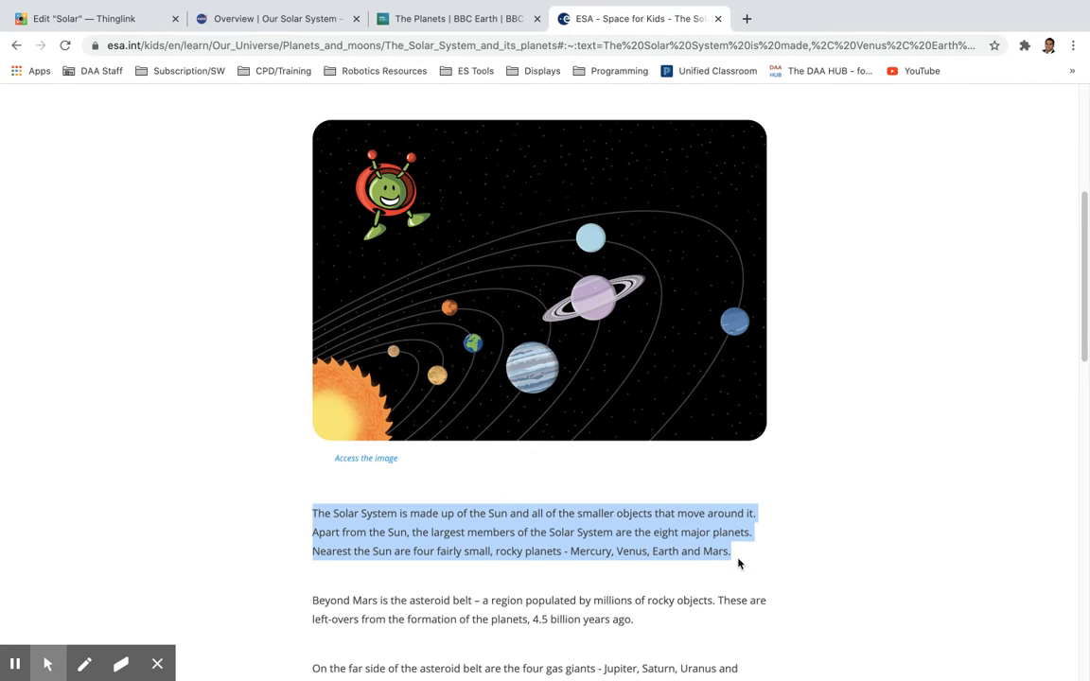
pyautogui.click(106, 27)
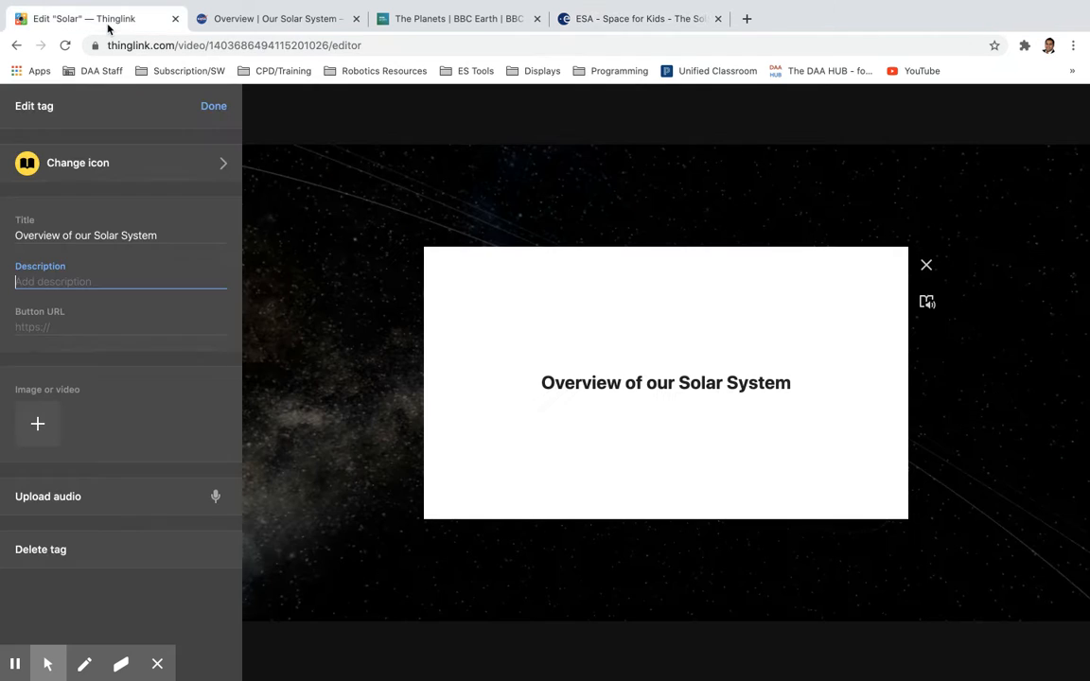
pyautogui.click(72, 282)
pyautogui.hotkey('ctrl', 'v')
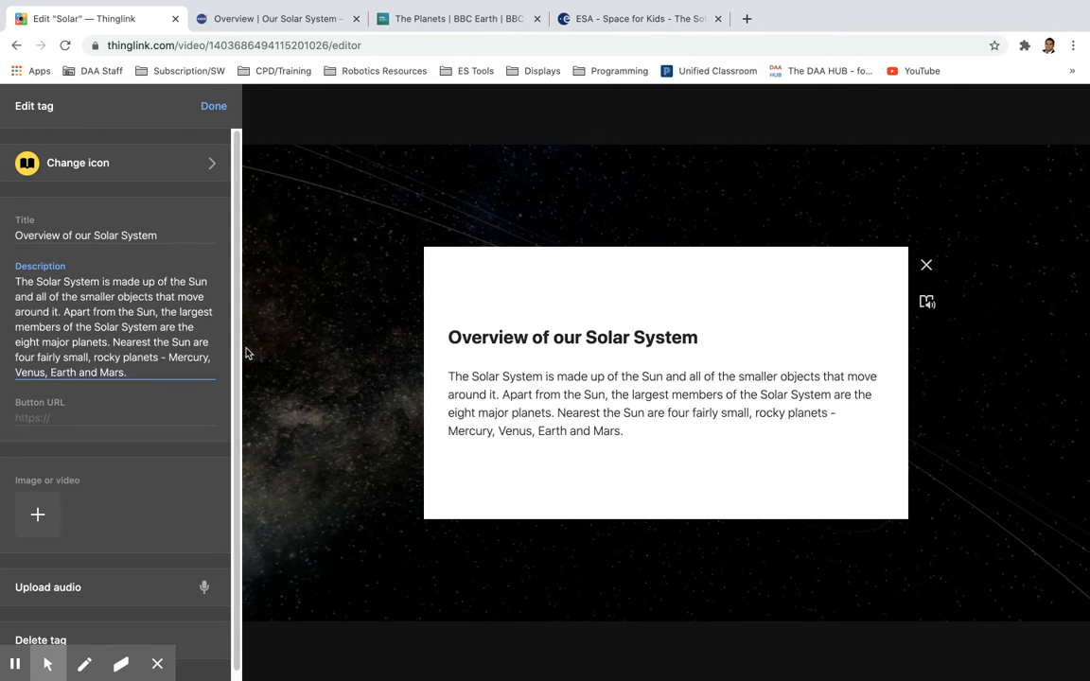
# Step: Copy the ESA Space for Kids page's web address into the tag's button URL
pyautogui.moveTo(236, 345); pyautogui.dragTo(236, 405)
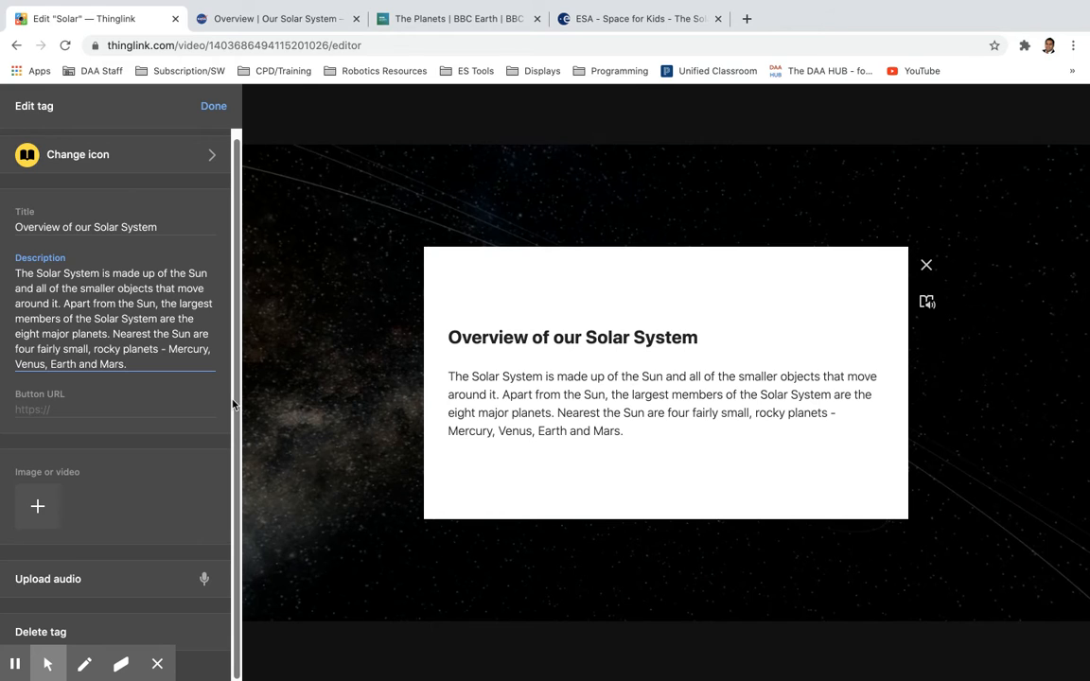
pyautogui.click(102, 412)
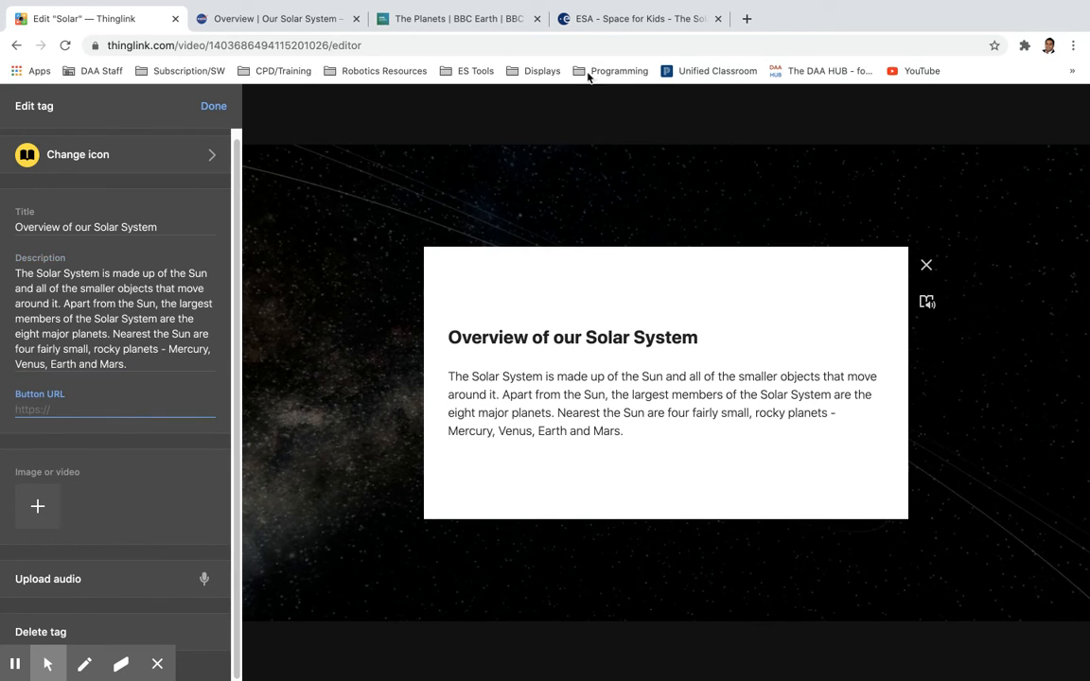
pyautogui.click(605, 18)
pyautogui.click(540, 44)
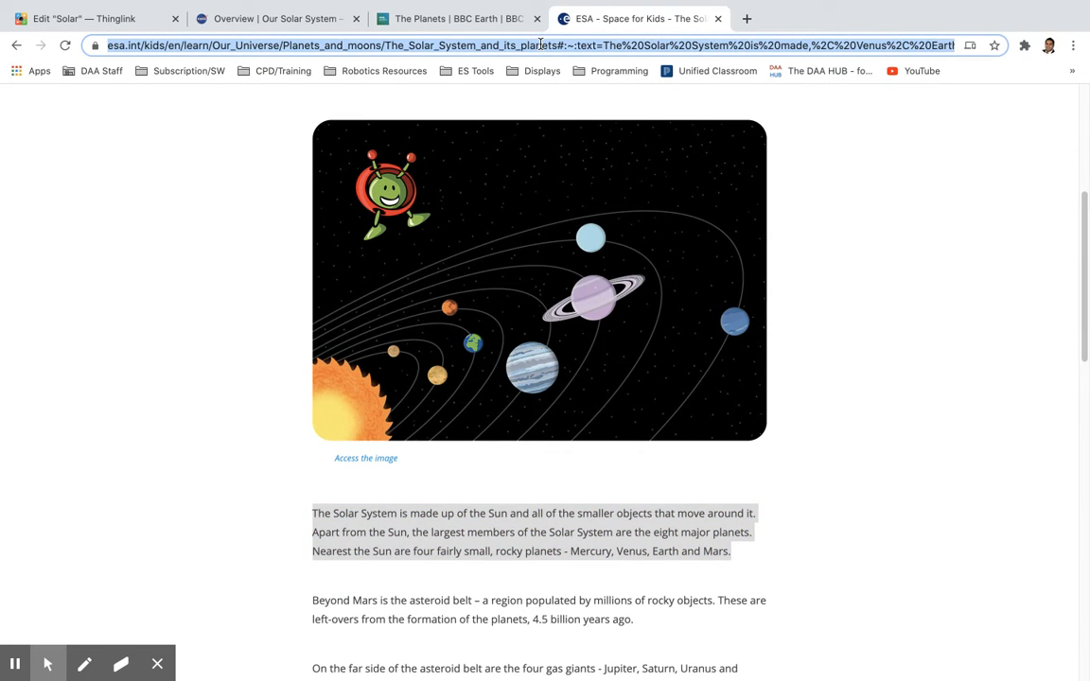
pyautogui.click(102, 24)
pyautogui.click(81, 411)
pyautogui.hotkey('ctrl', 'v')
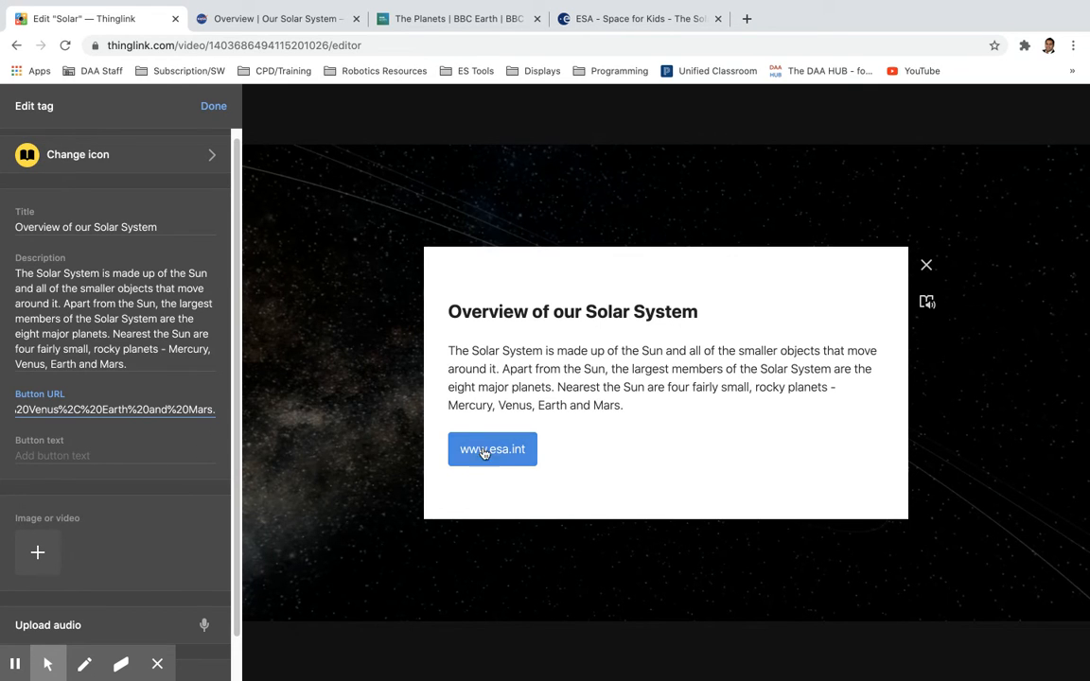
# Step: Set the tag's button text to "ESA for Kids"
pyautogui.click(60, 456)
pyautogui.write('ESA ')
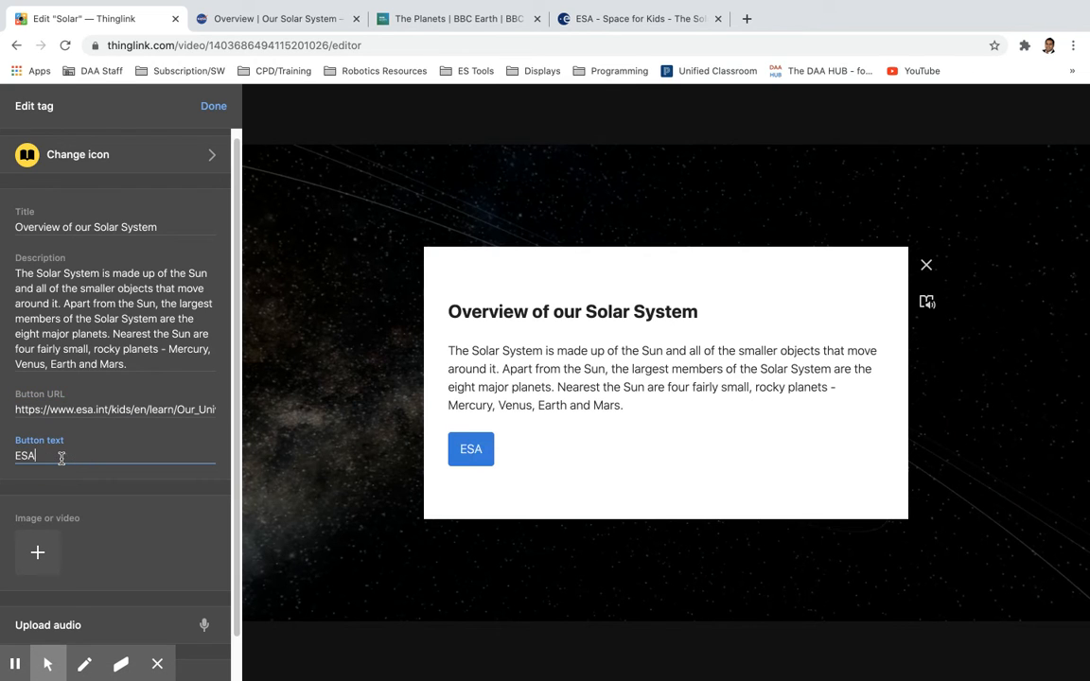
pyautogui.write('for Kids')
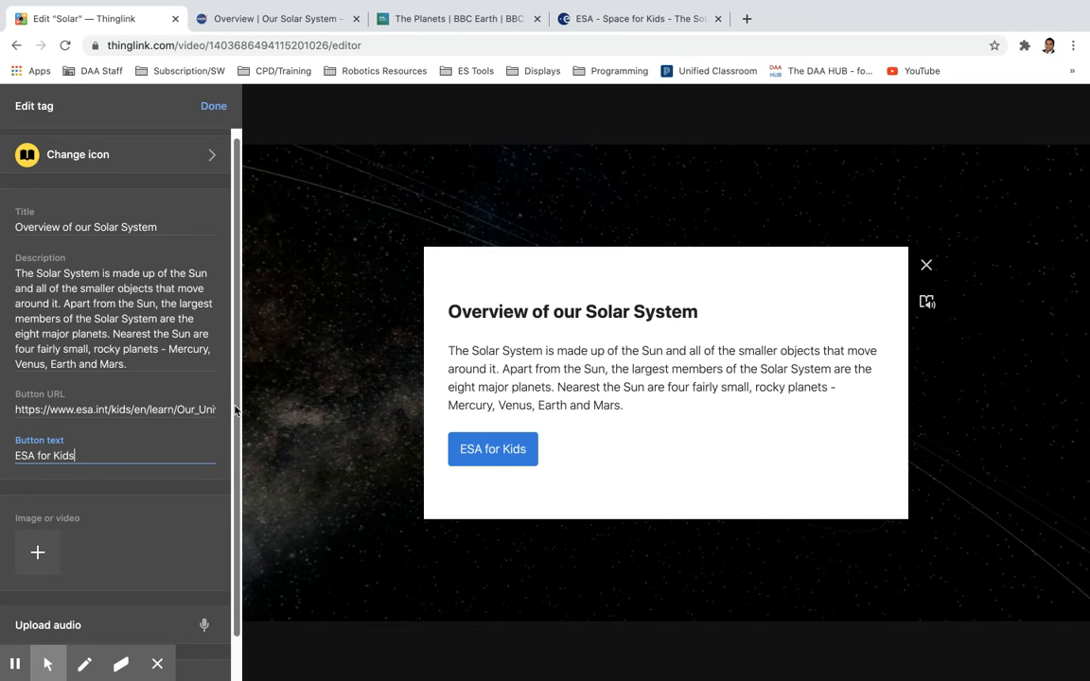
# Step: Start adding an image to the tag and open My Drive in Google Drive to choose the file
pyautogui.moveTo(236, 407); pyautogui.dragTo(232, 470)
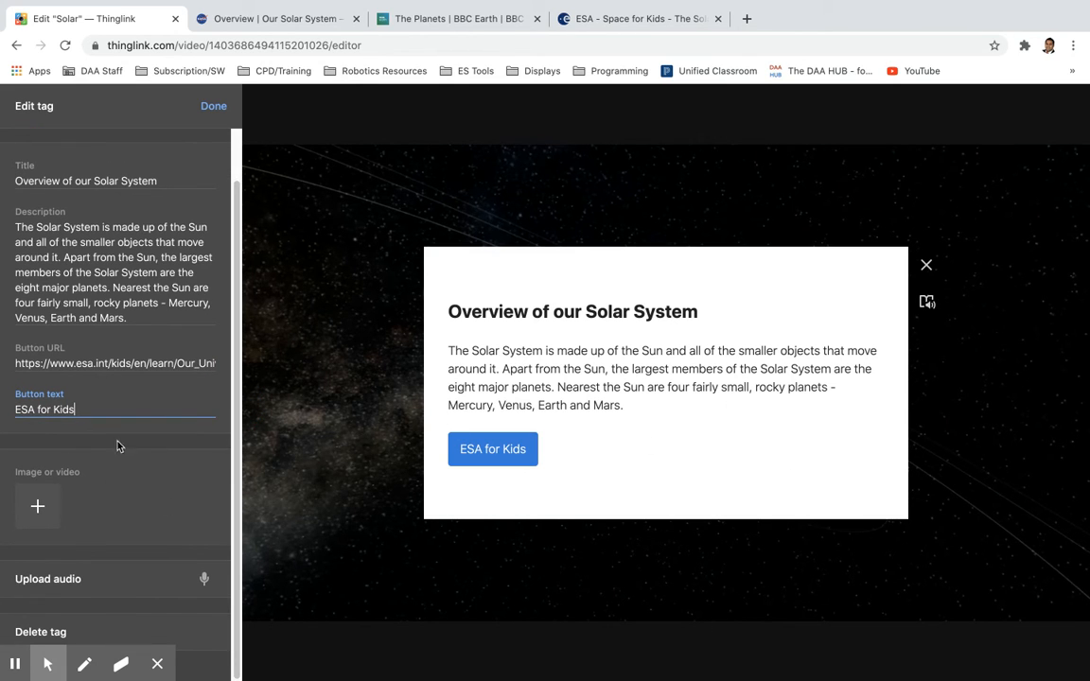
pyautogui.click(38, 505)
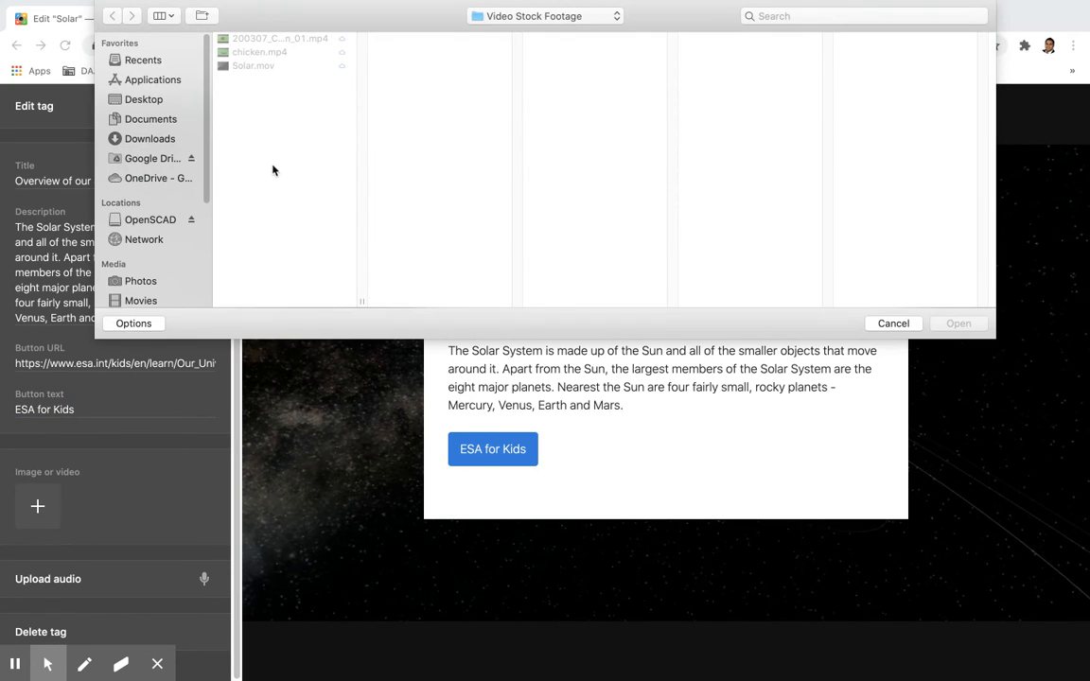
pyautogui.click(174, 159)
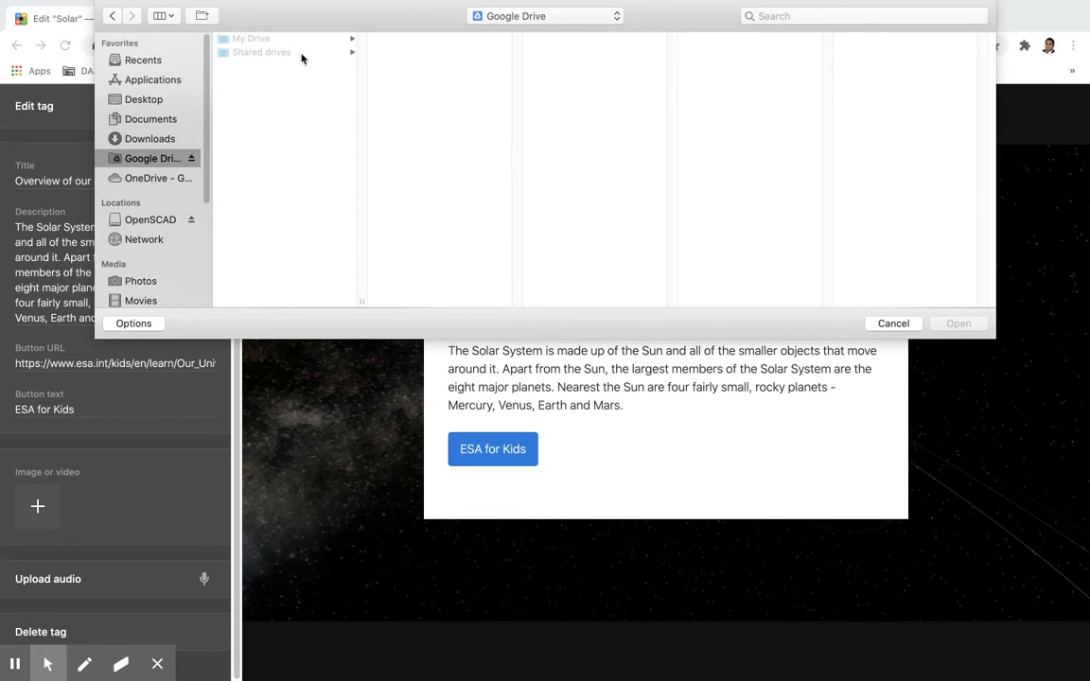
pyautogui.click(260, 39)
pyautogui.scroll(-3, 454, 189)
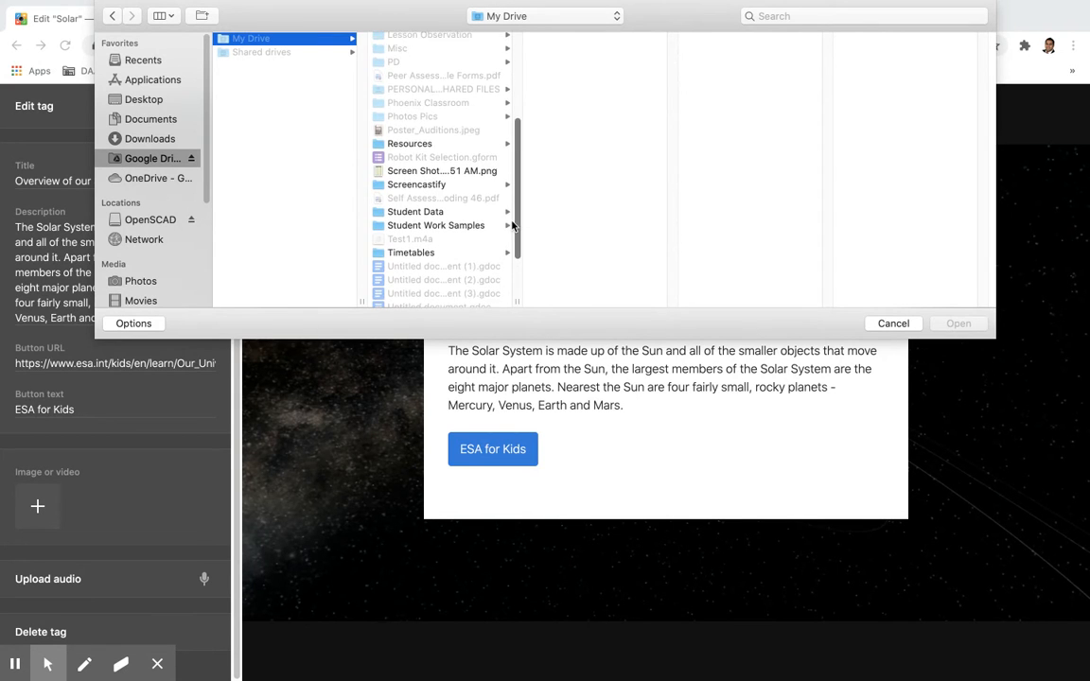
pyautogui.scroll(-1, 510, 220)
pyautogui.scroll(-5, 509, 152)
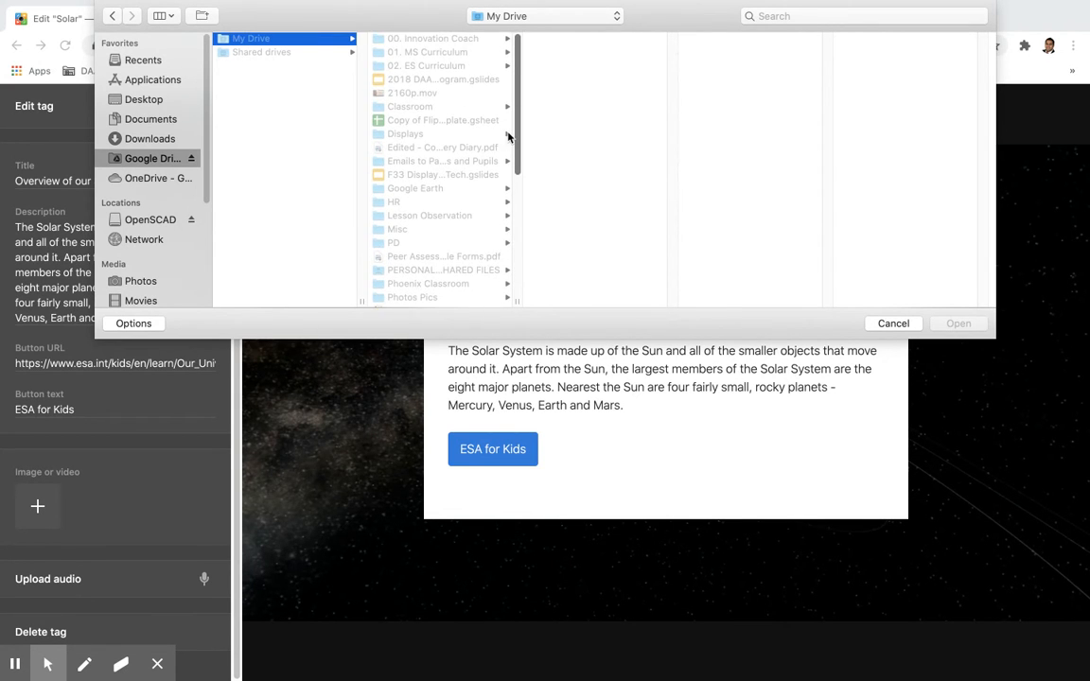
pyautogui.scroll(3, 516, 161)
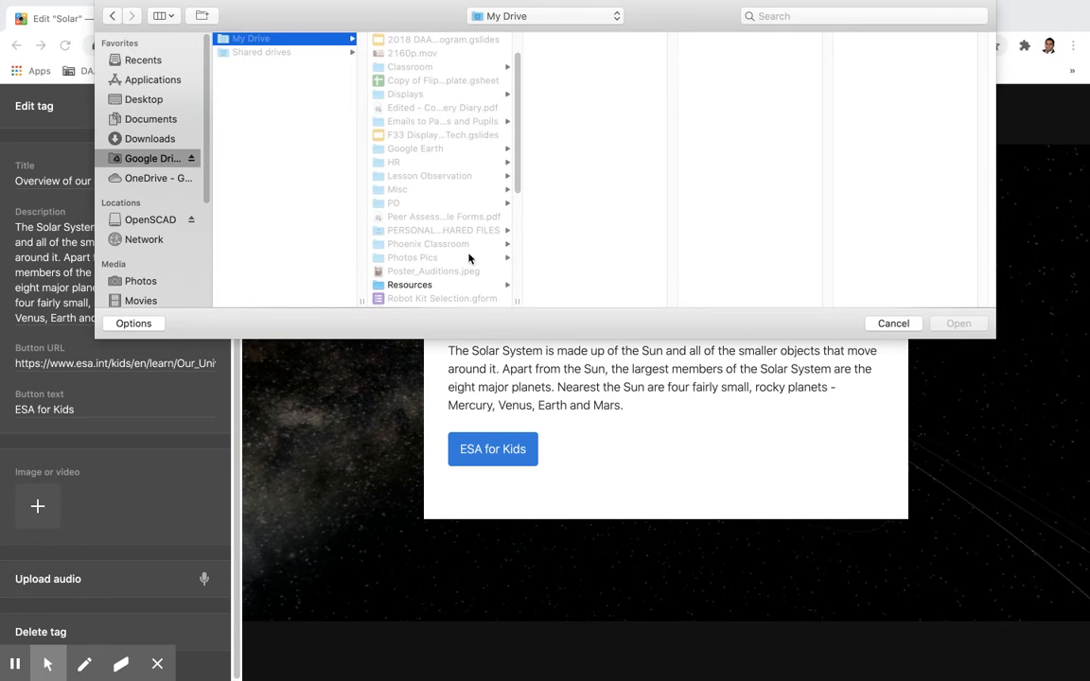
pyautogui.click(426, 258)
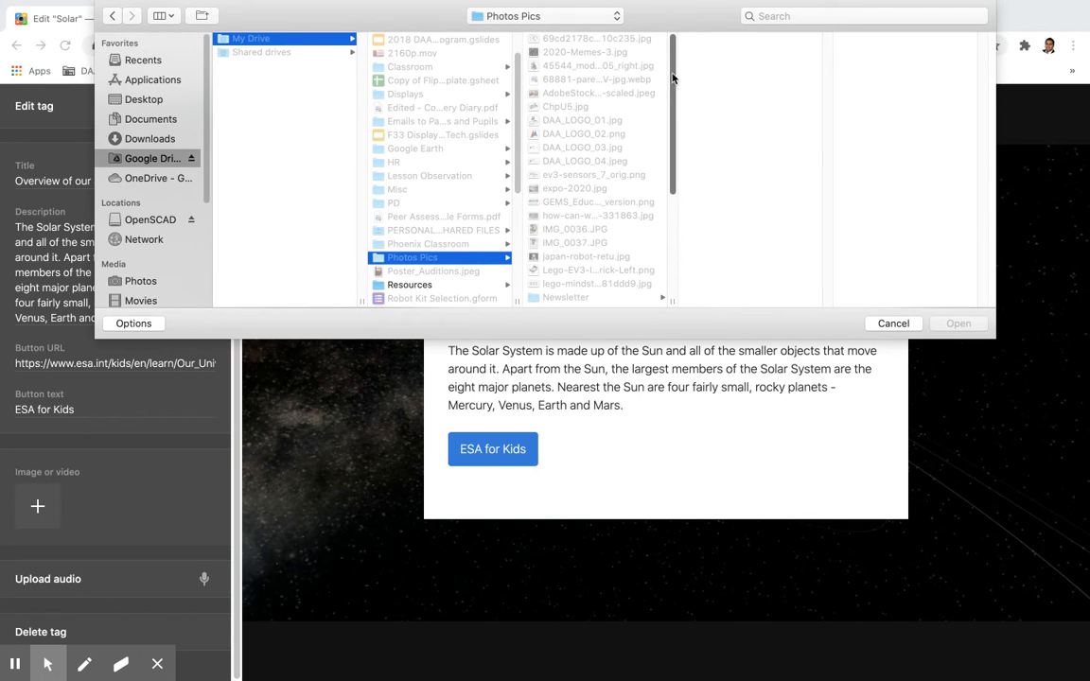
pyautogui.scroll(3, 488, 75)
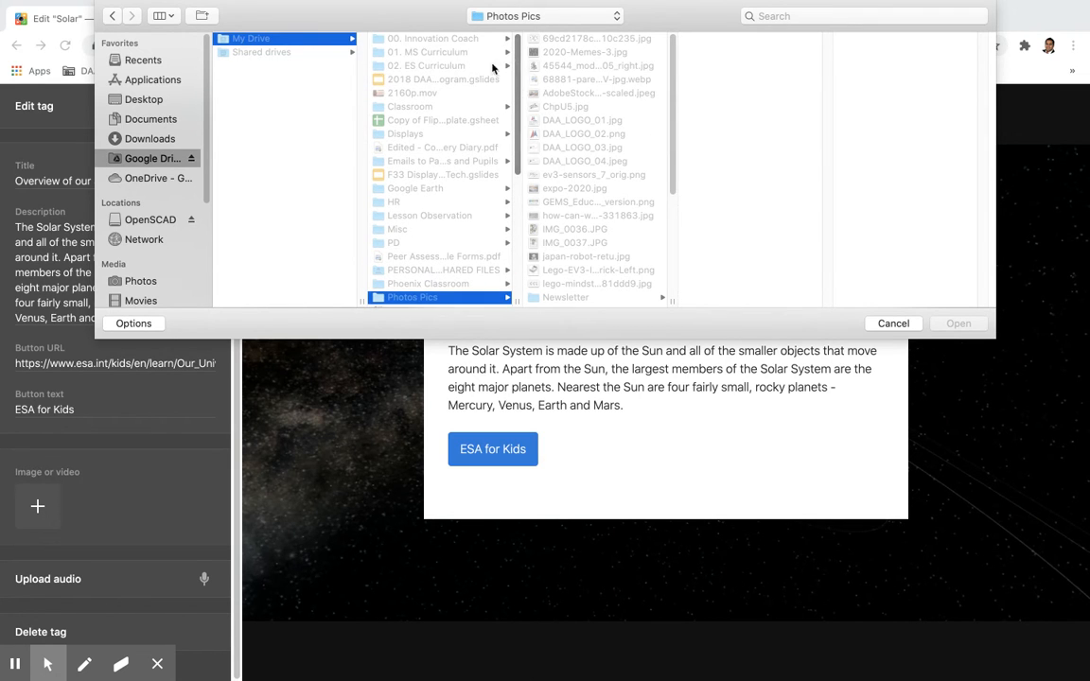
# Step: Add the image ThePlanets.jpg to the tag from the 00. Innovation Coach > 2020-2021 > ThingLink folder
pyautogui.click(468, 40)
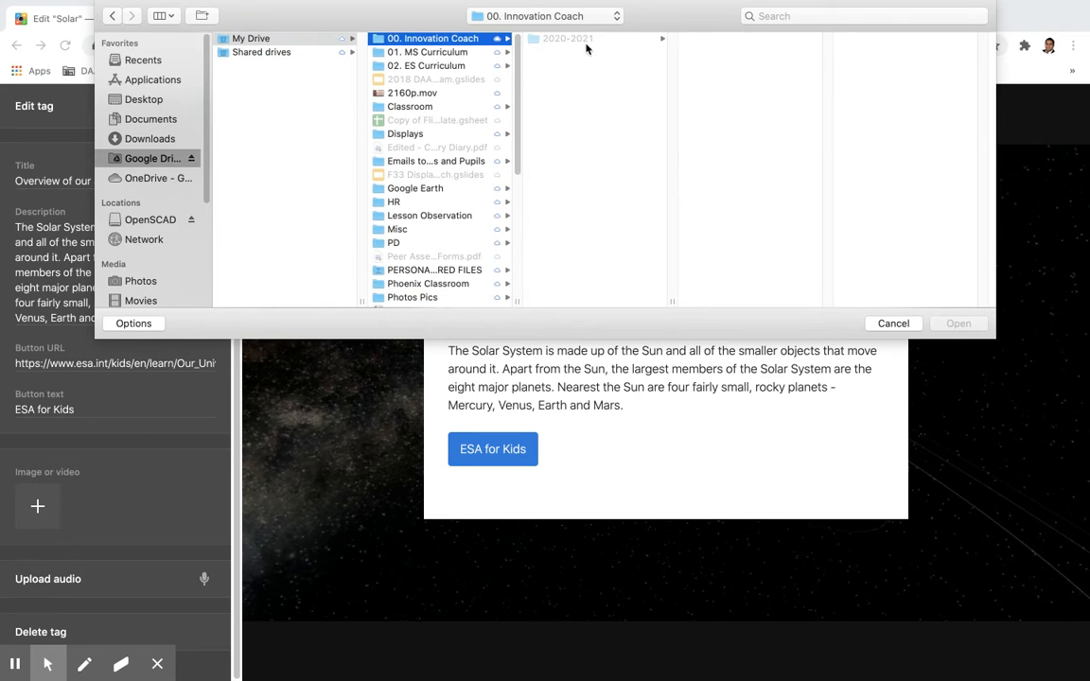
pyautogui.click(637, 42)
pyautogui.scroll(-3, 822, 201)
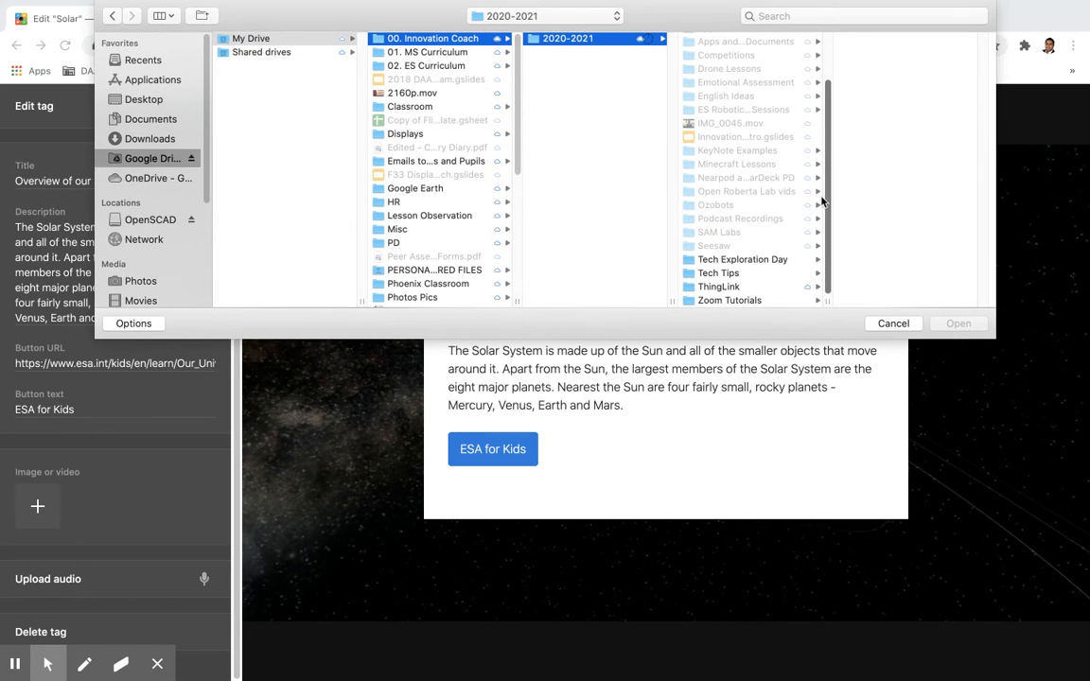
pyautogui.click(736, 286)
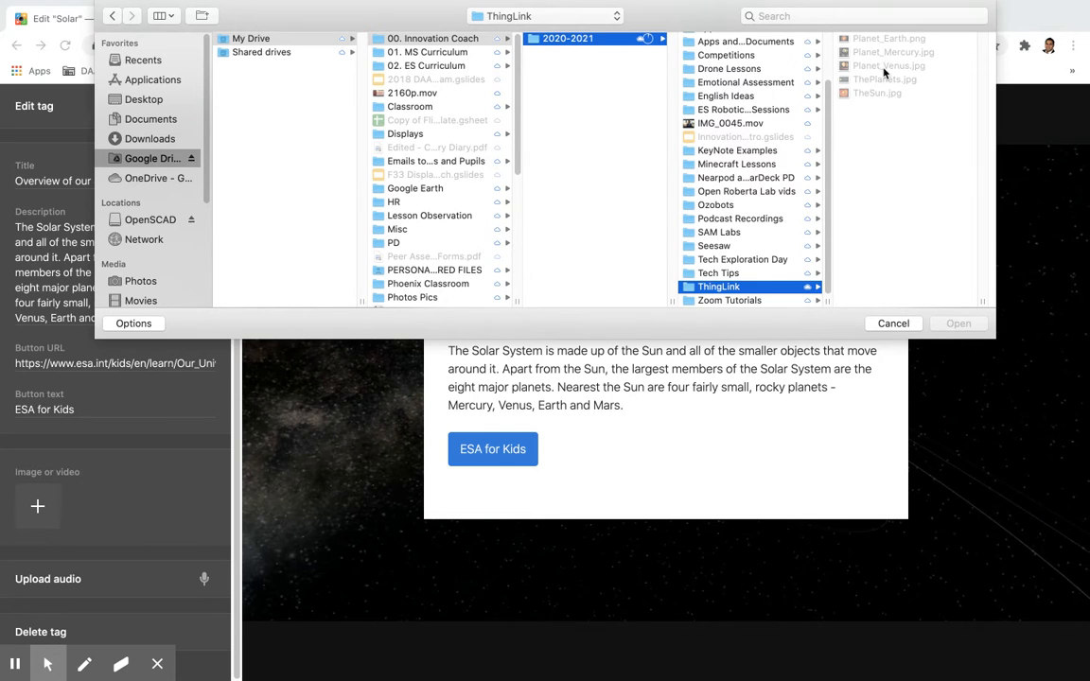
pyautogui.click(874, 80)
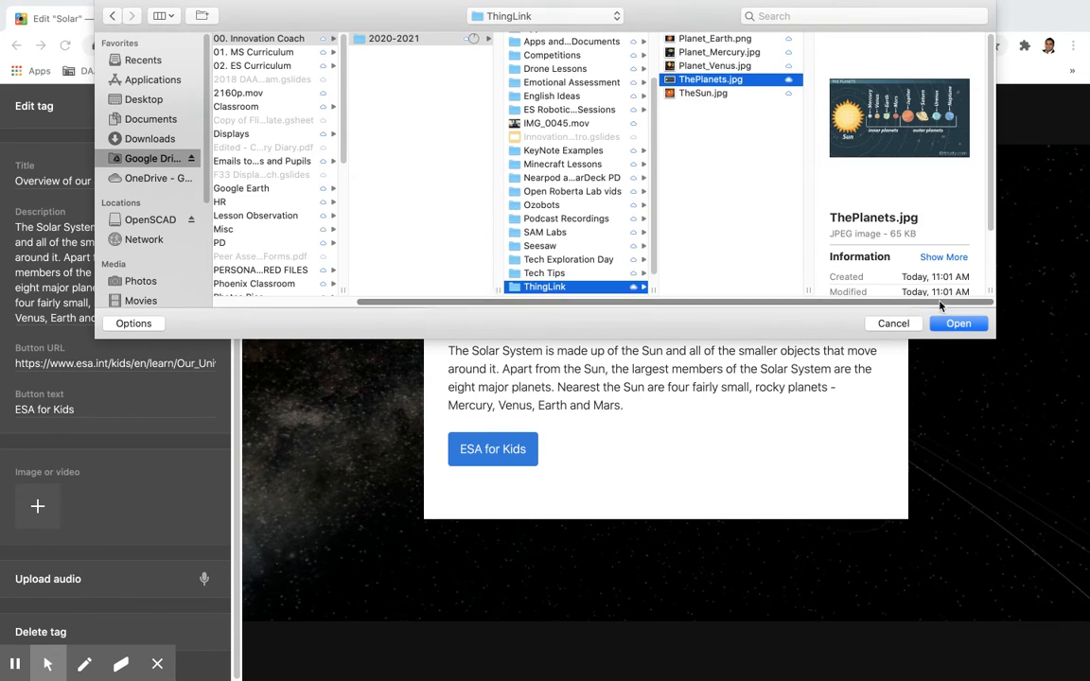
pyautogui.click(959, 324)
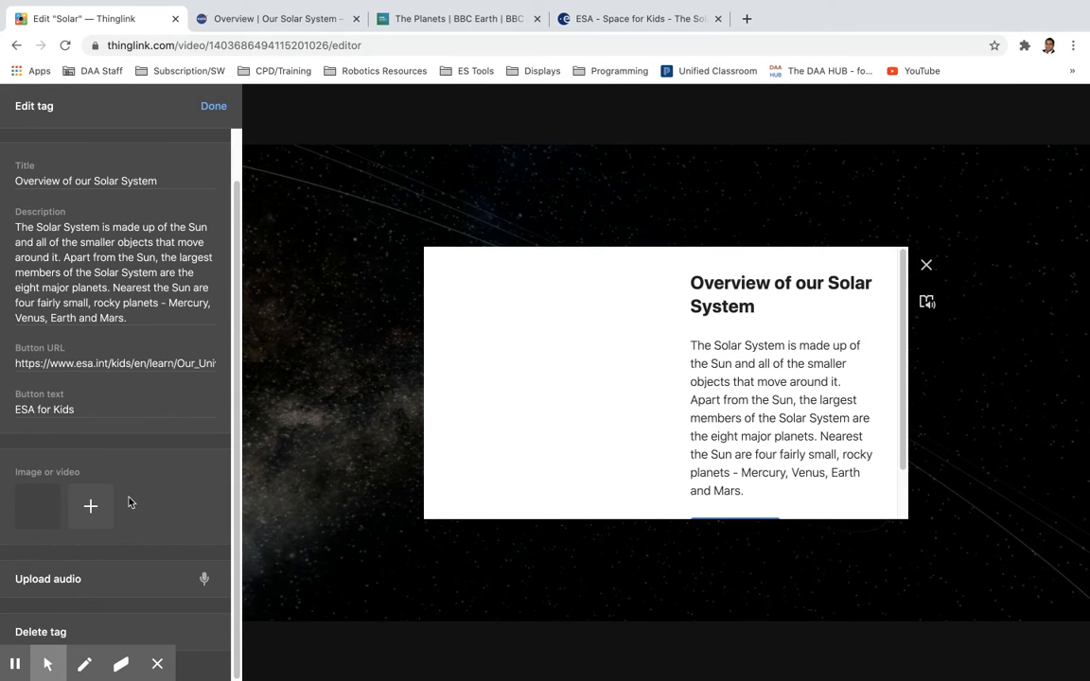
# Step: Add the image TheSun.jpg from the ThingLink folder to the tag
pyautogui.click(90, 508)
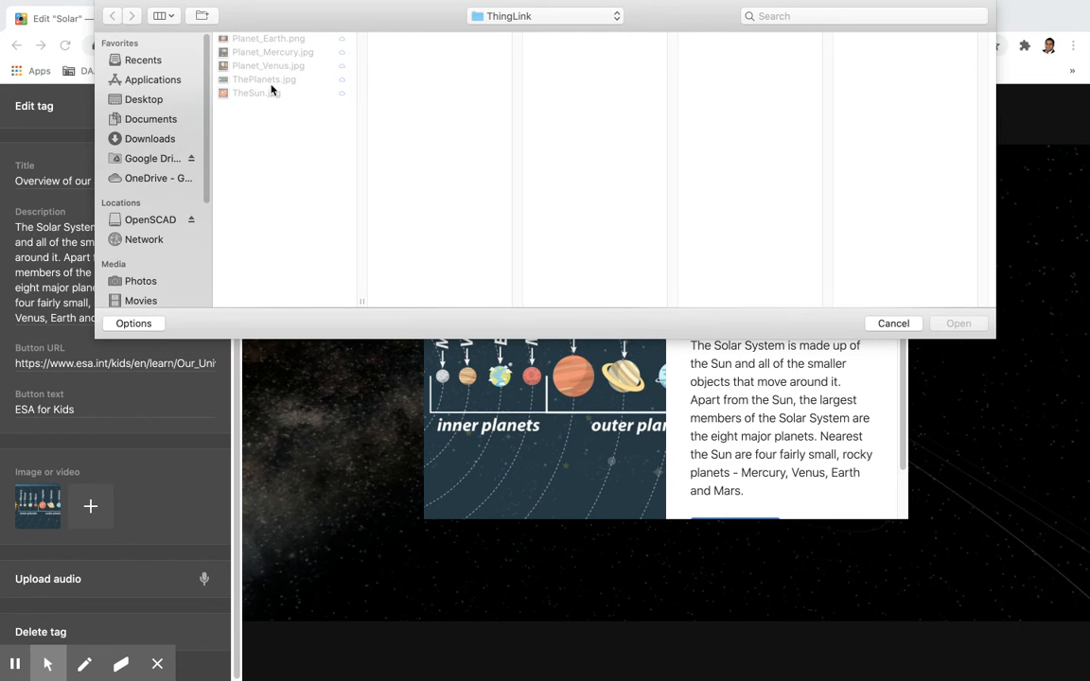
pyautogui.click(257, 93)
pyautogui.press('Return')
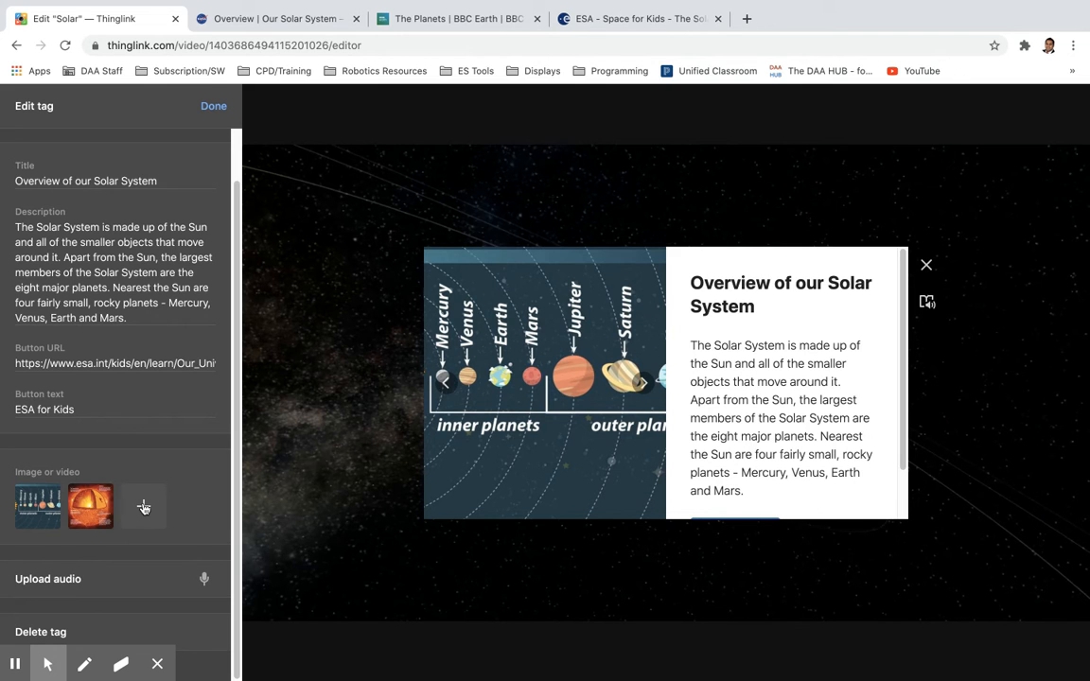
# Step: Add the image Planet_Mercury.jpg from the ThingLink folder to the tag and finish editing it
pyautogui.click(144, 508)
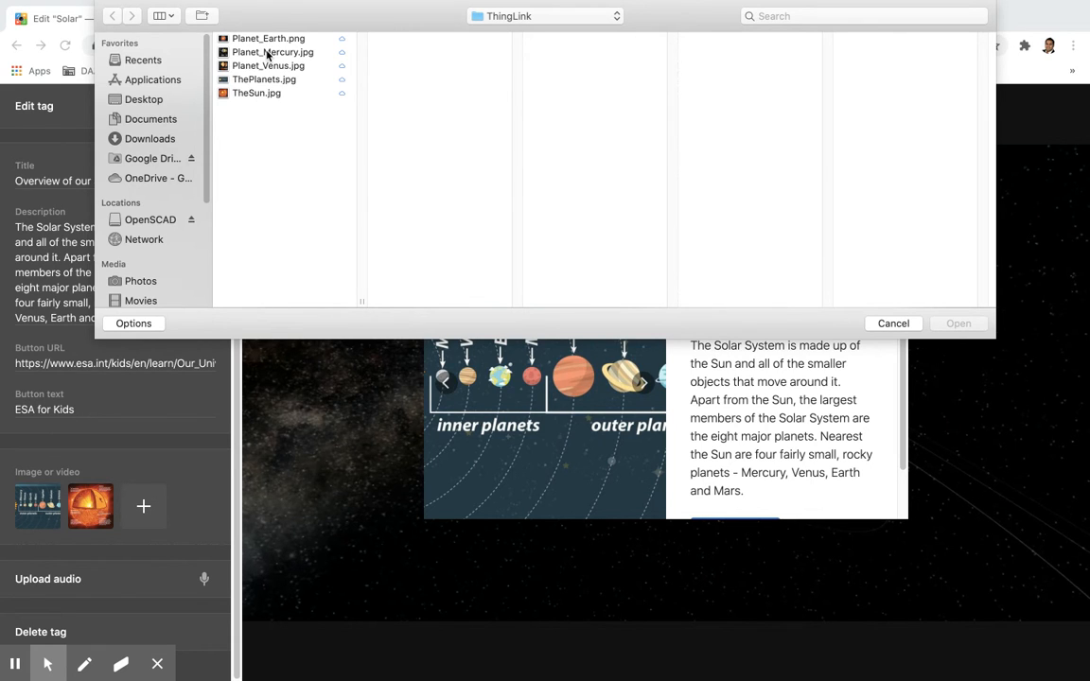
pyautogui.click(265, 53)
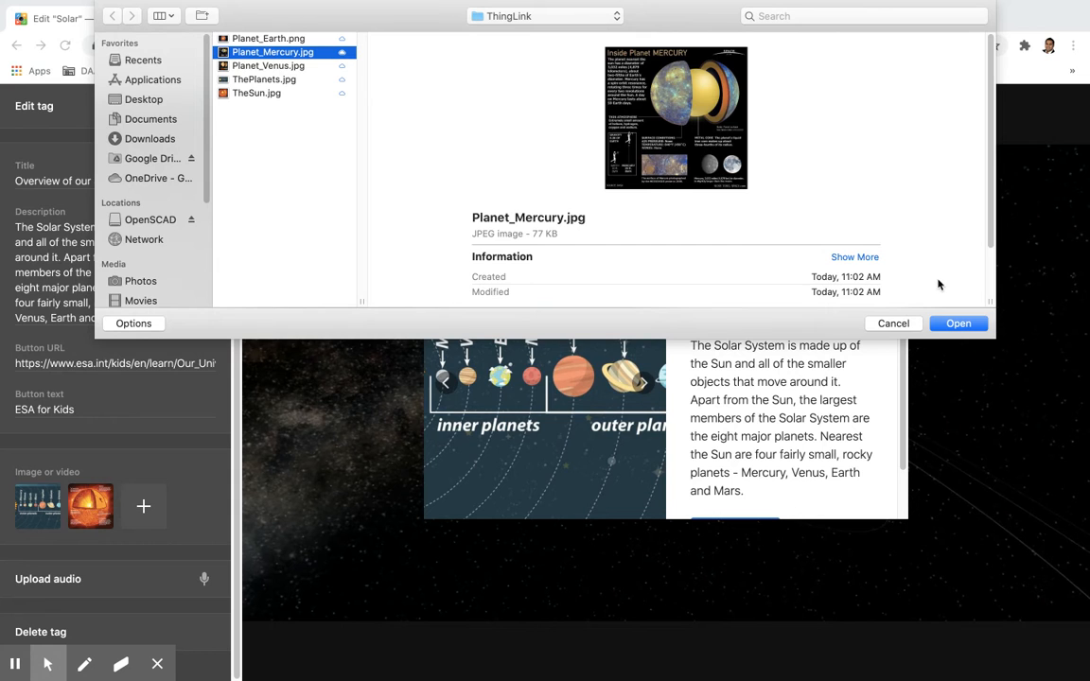
pyautogui.click(943, 323)
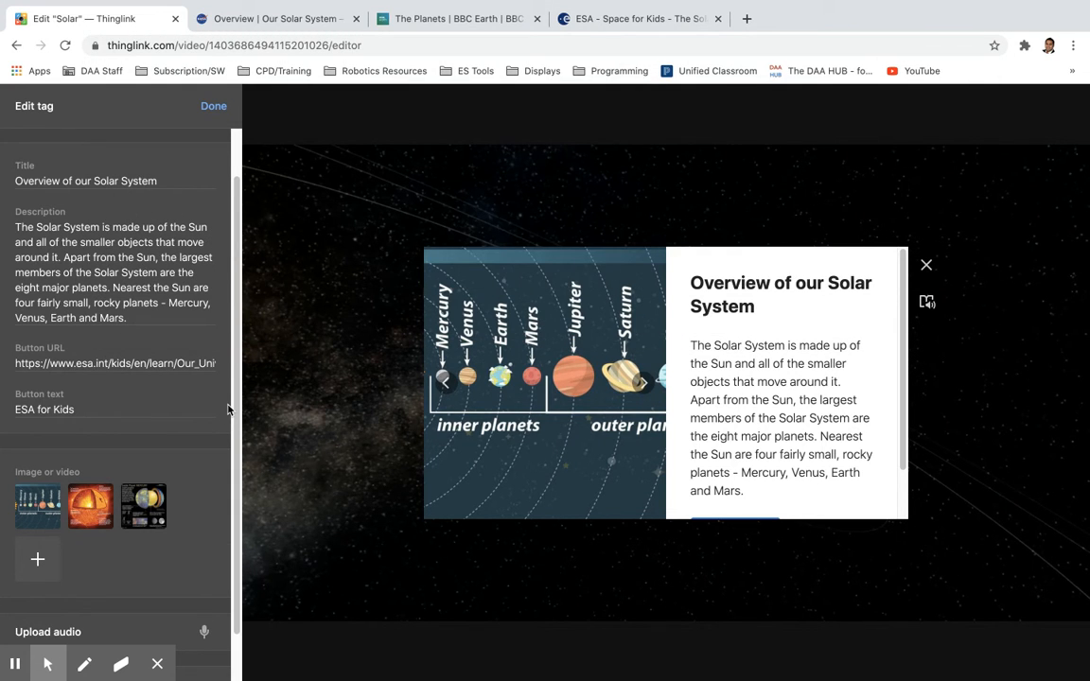
pyautogui.scroll(-2, 239, 475)
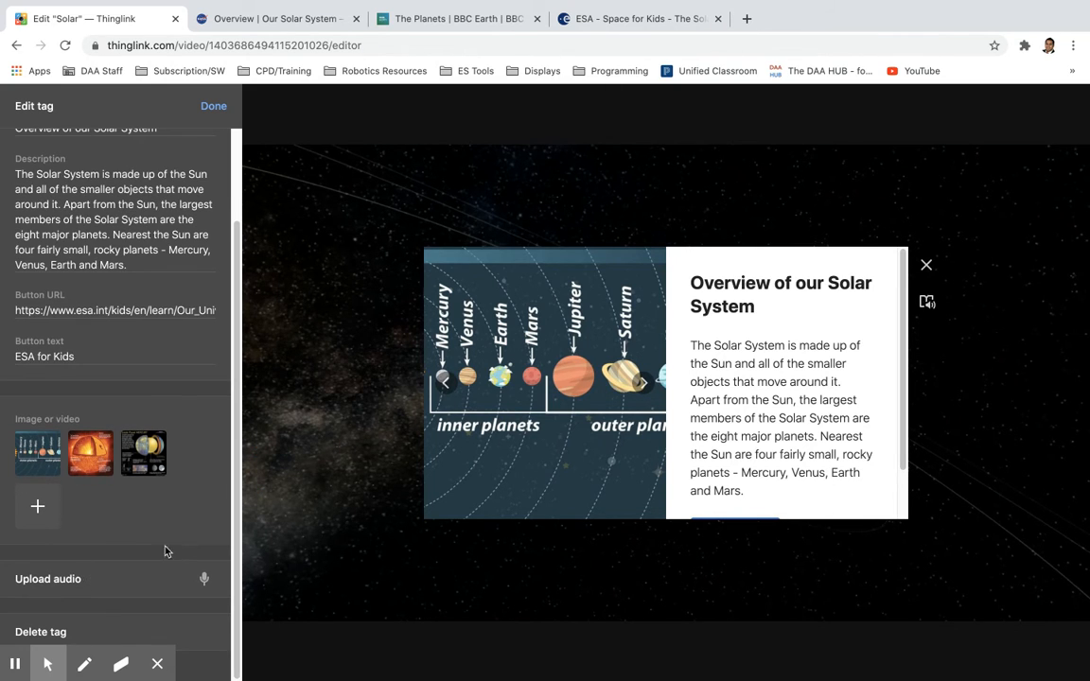
pyautogui.click(235, 536)
pyautogui.moveTo(235, 536)
pyautogui.mouseDown()
pyautogui.moveTo(238, 458)
pyautogui.moveTo(237, 528)
pyautogui.mouseUp()
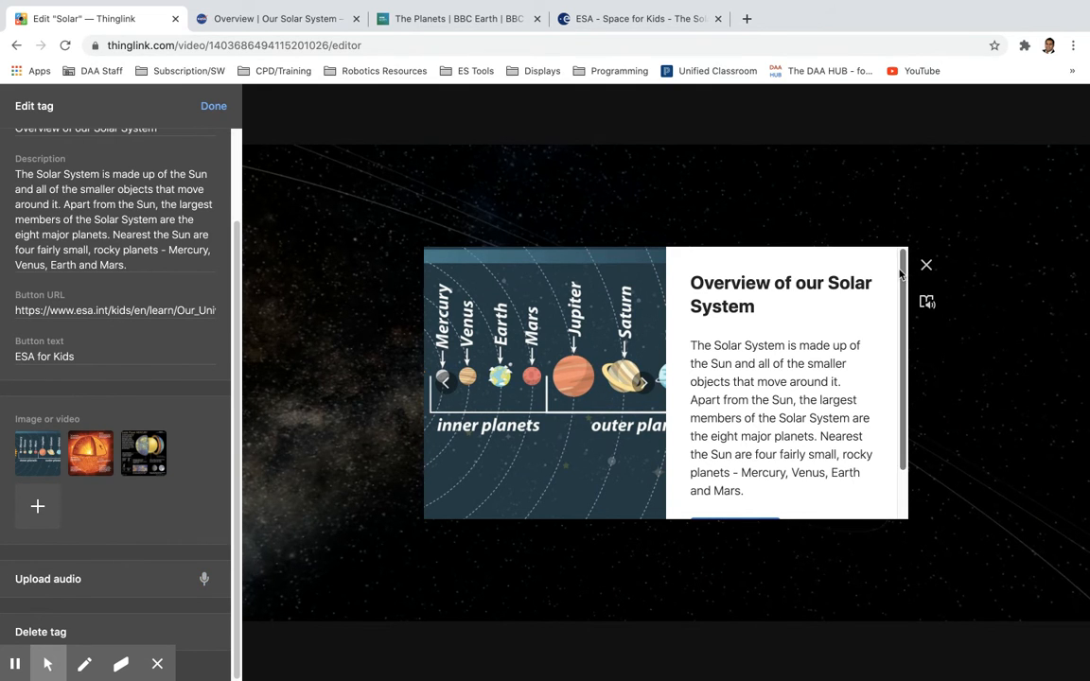
pyautogui.moveTo(902, 272)
pyautogui.mouseDown()
pyautogui.moveTo(898, 378)
pyautogui.moveTo(902, 253)
pyautogui.mouseUp()
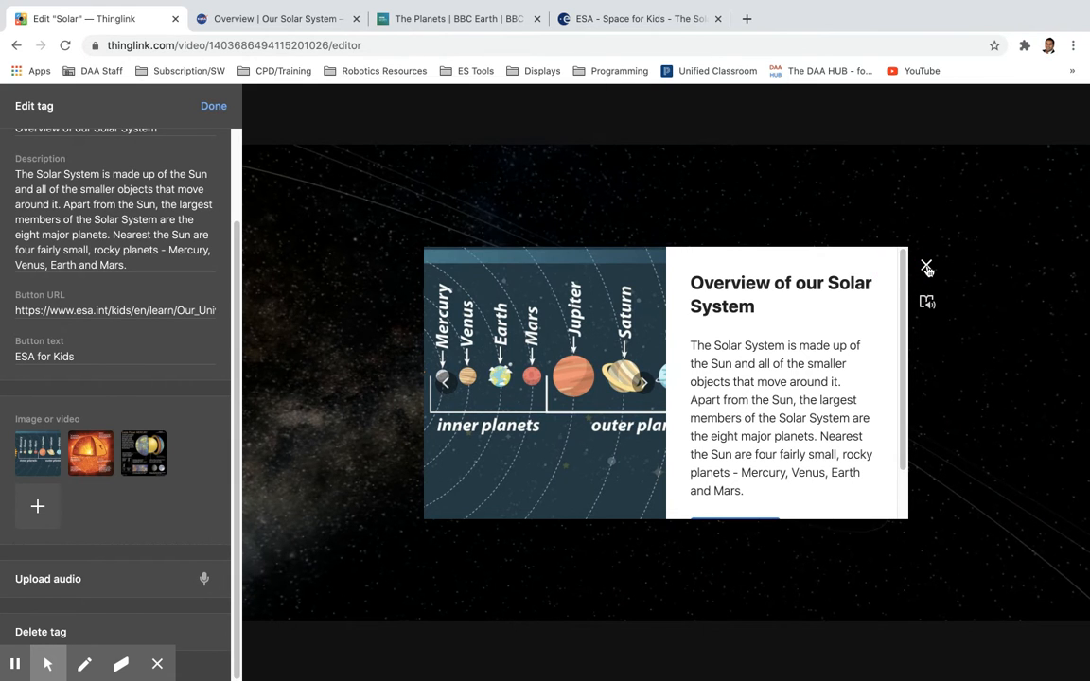
pyautogui.click(203, 104)
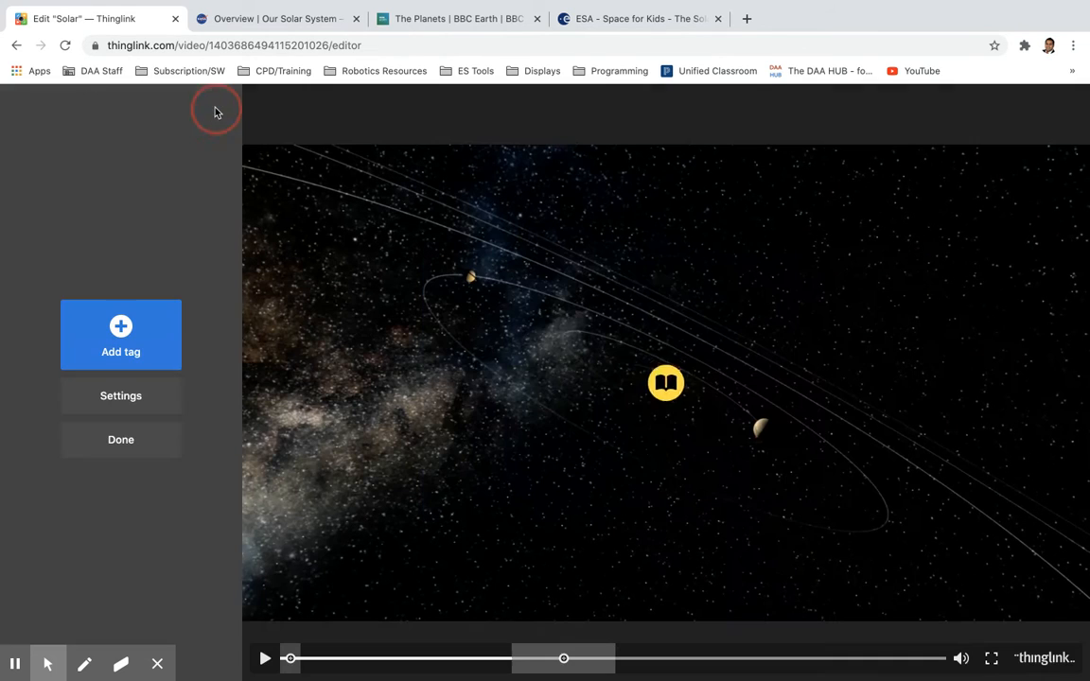
# Step: Open the Overview of our Solar System tag, browse through its images in the preview, and close it
pyautogui.click(666, 384)
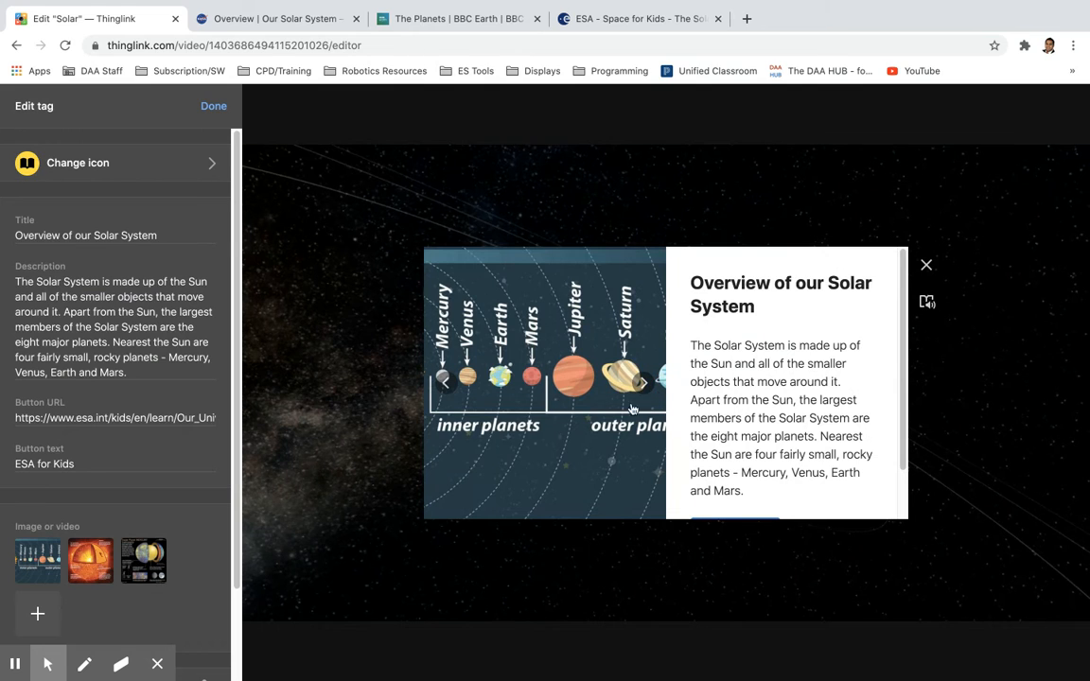
pyautogui.click(644, 383)
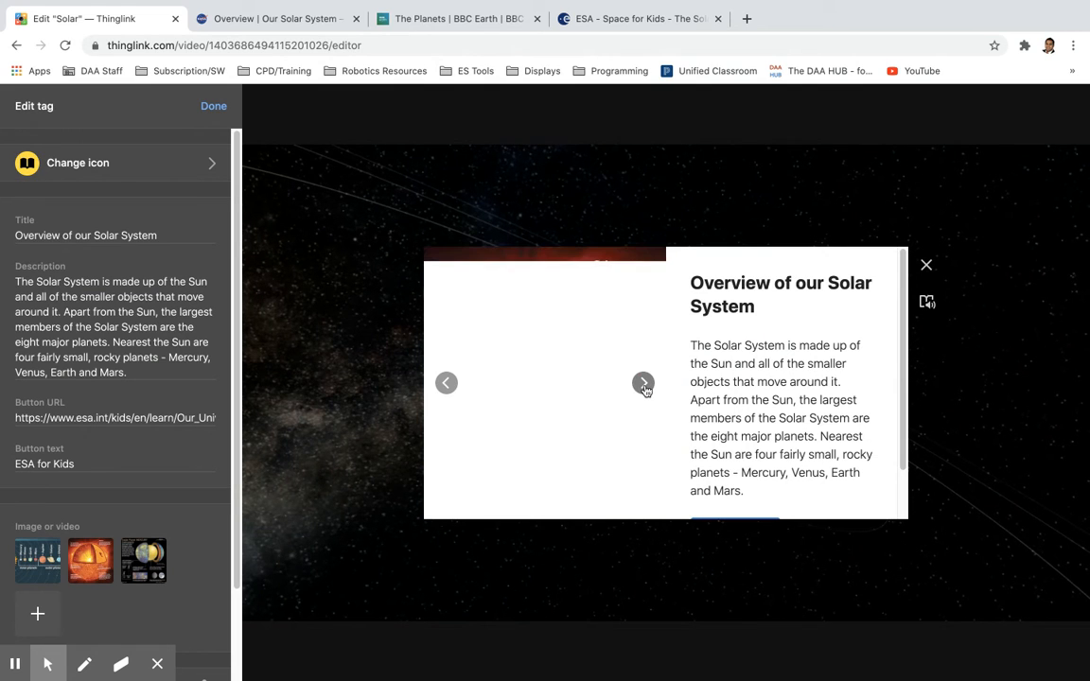
pyautogui.click(644, 384)
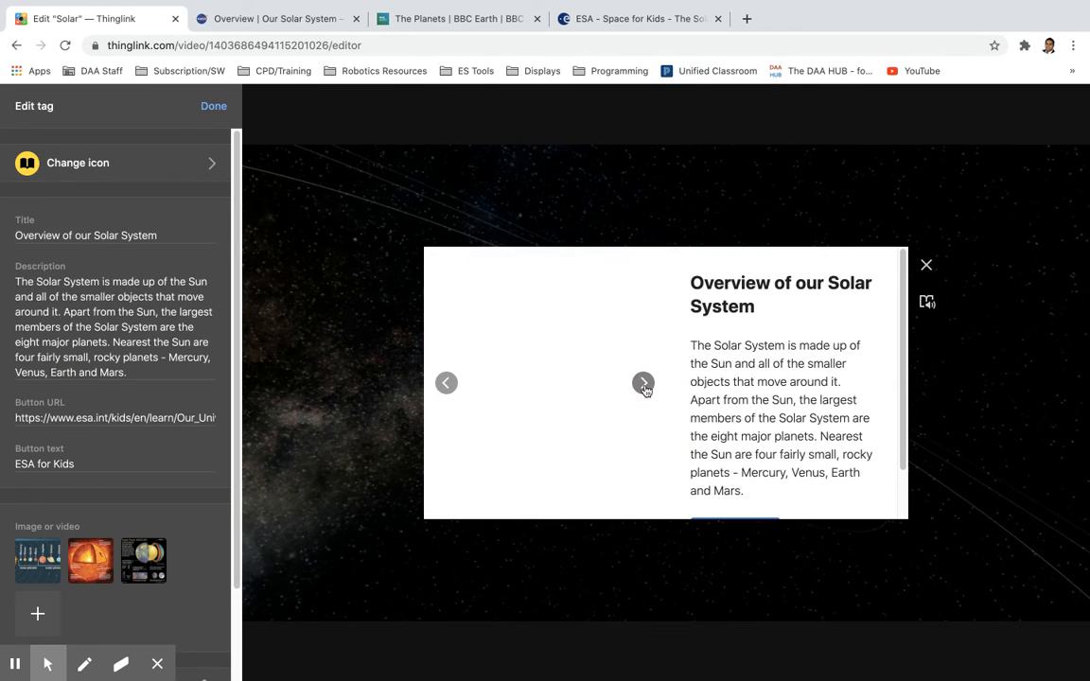
pyautogui.click(644, 386)
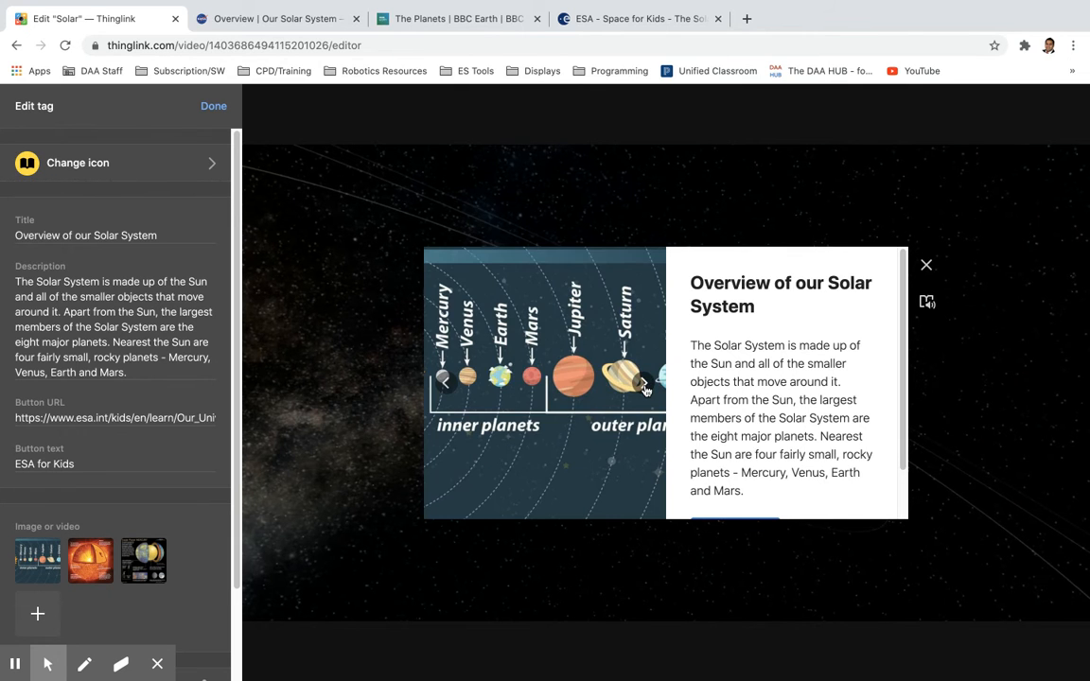
pyautogui.click(644, 385)
pyautogui.click(643, 385)
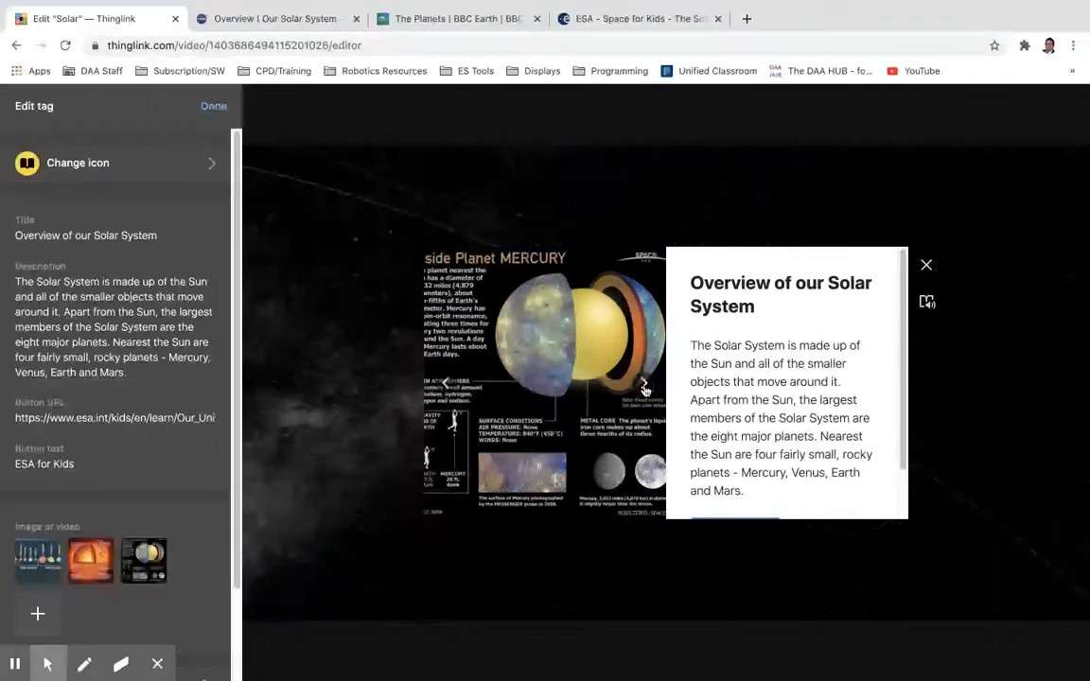
pyautogui.click(928, 264)
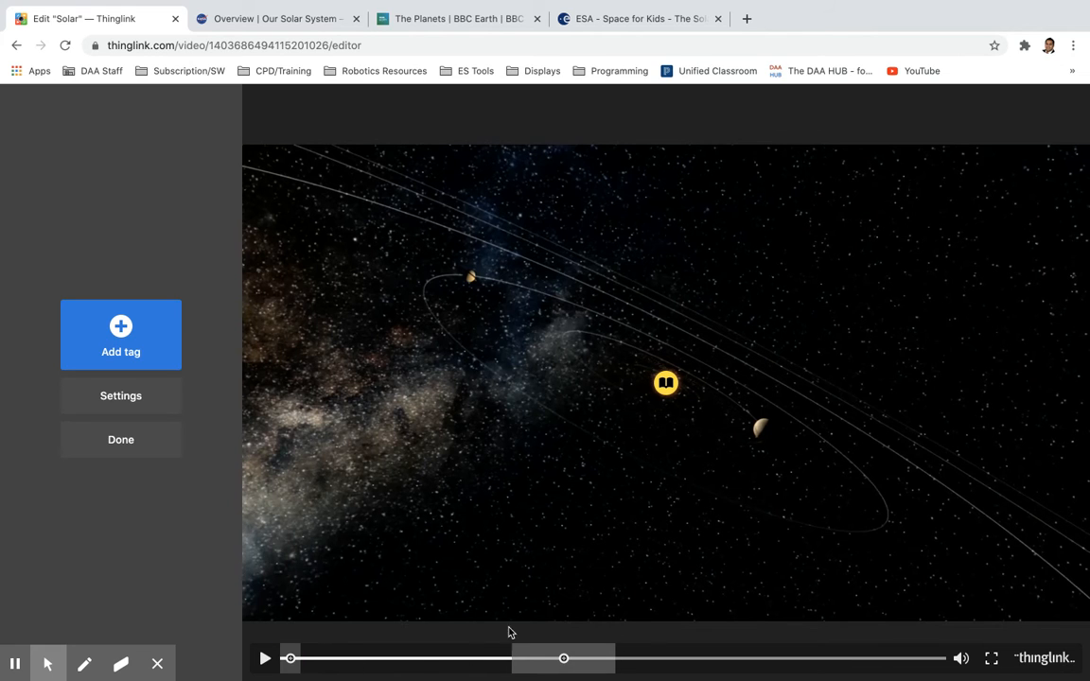
# Step: Lengthen the overview tag's display period on the timeline and shift it so its midpoint is at about 00:15
pyautogui.click(562, 653)
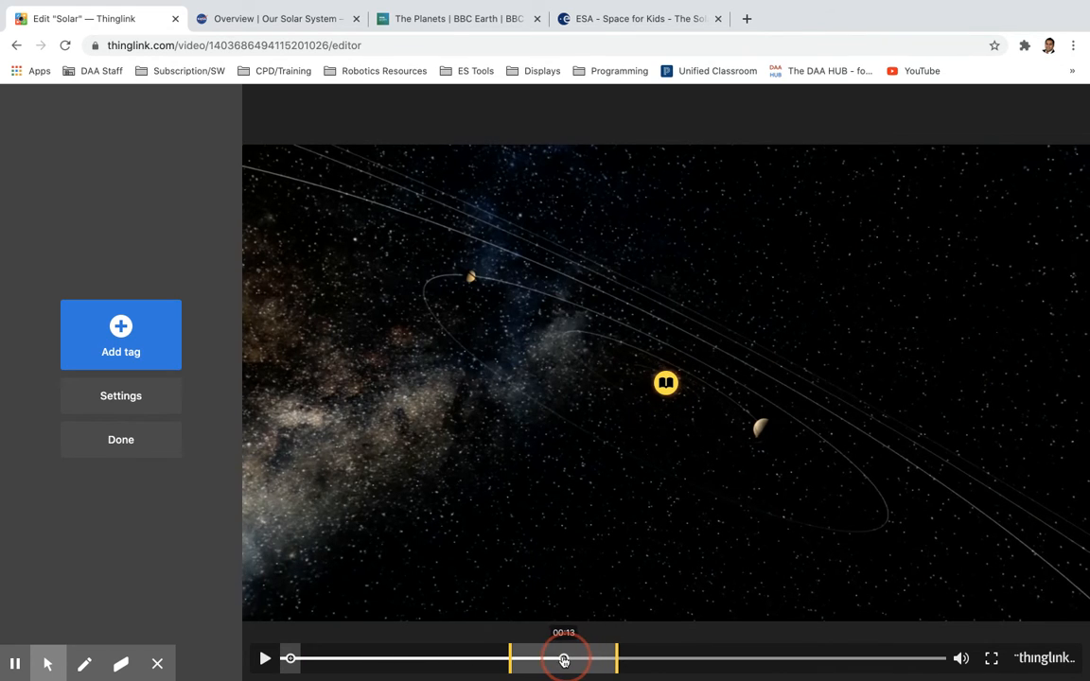
pyautogui.moveTo(511, 659)
pyautogui.mouseDown()
pyautogui.moveTo(407, 658)
pyautogui.moveTo(523, 659)
pyautogui.mouseUp()
pyautogui.moveTo(619, 665); pyautogui.dragTo(681, 665)
pyautogui.moveTo(524, 658); pyautogui.dragTo(603, 665)
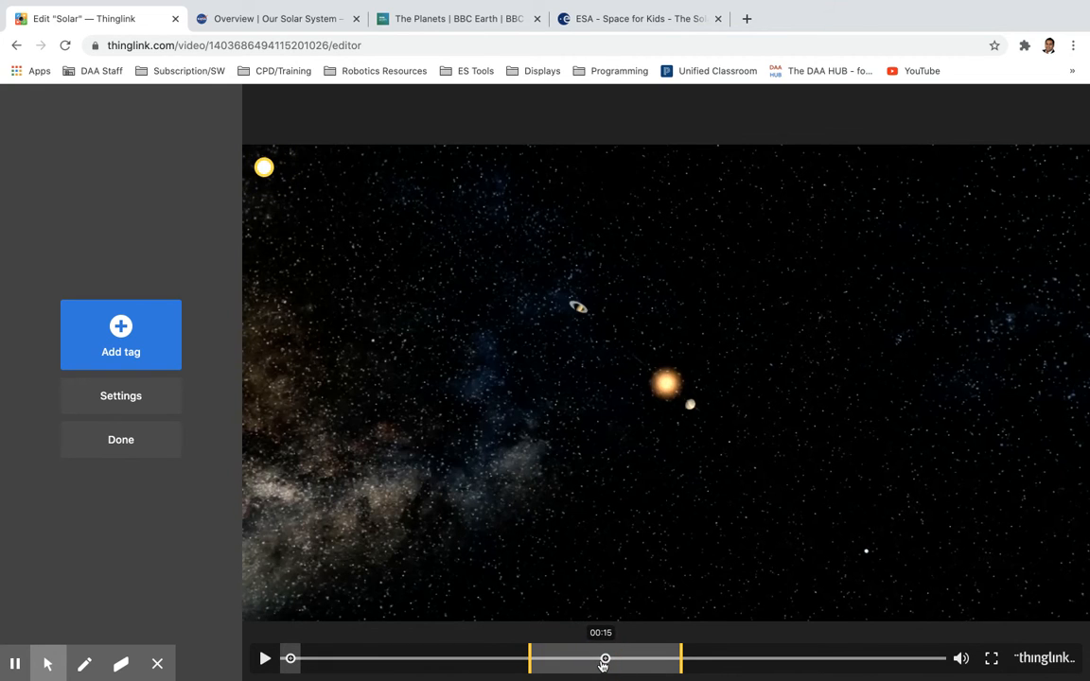
# Step: Play the video to check when the tags appear, pause it, and return to the start
pyautogui.click(265, 658)
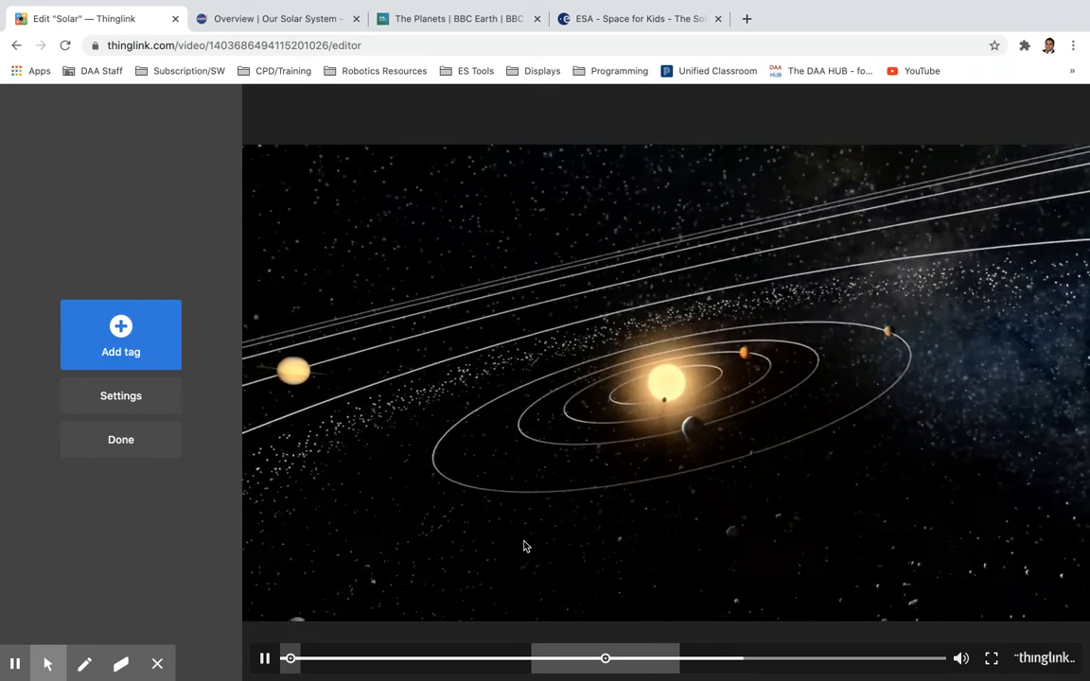
pyautogui.click(263, 660)
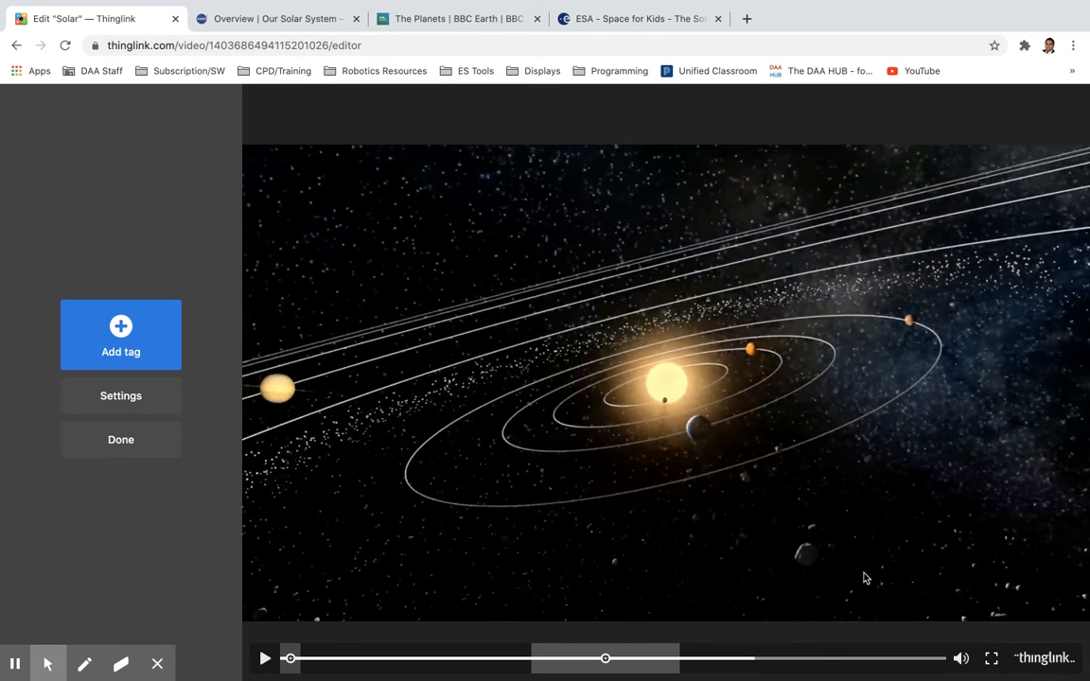
pyautogui.moveTo(785, 660); pyautogui.dragTo(894, 660)
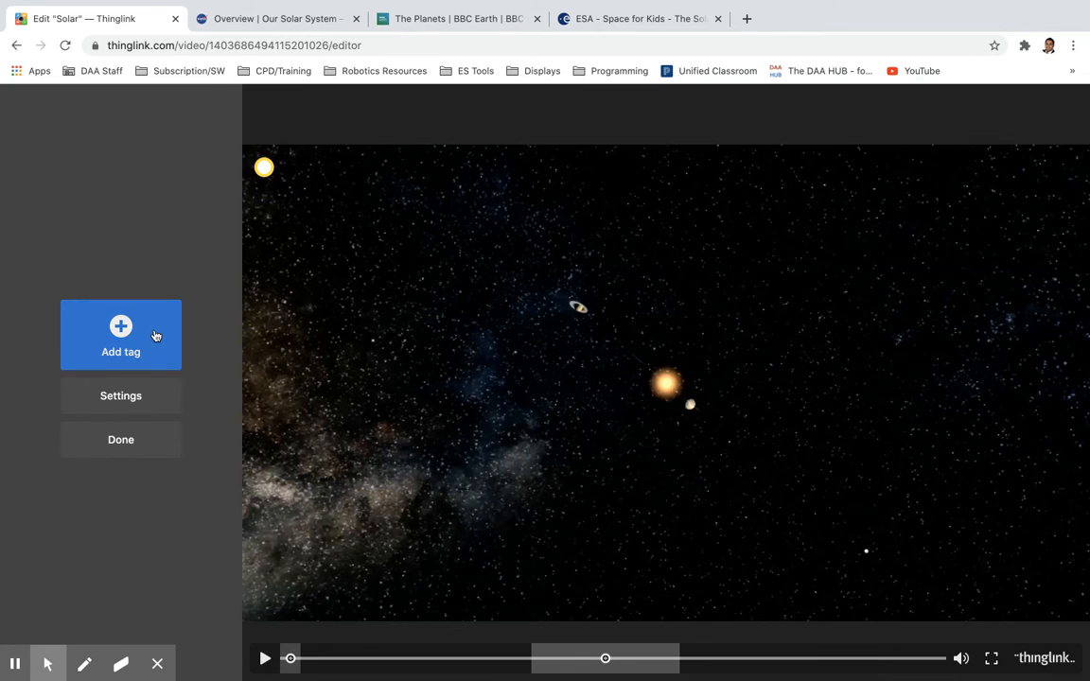
# Step: Add a new tag for content from a website and give it the red video camera icon
pyautogui.click(155, 336)
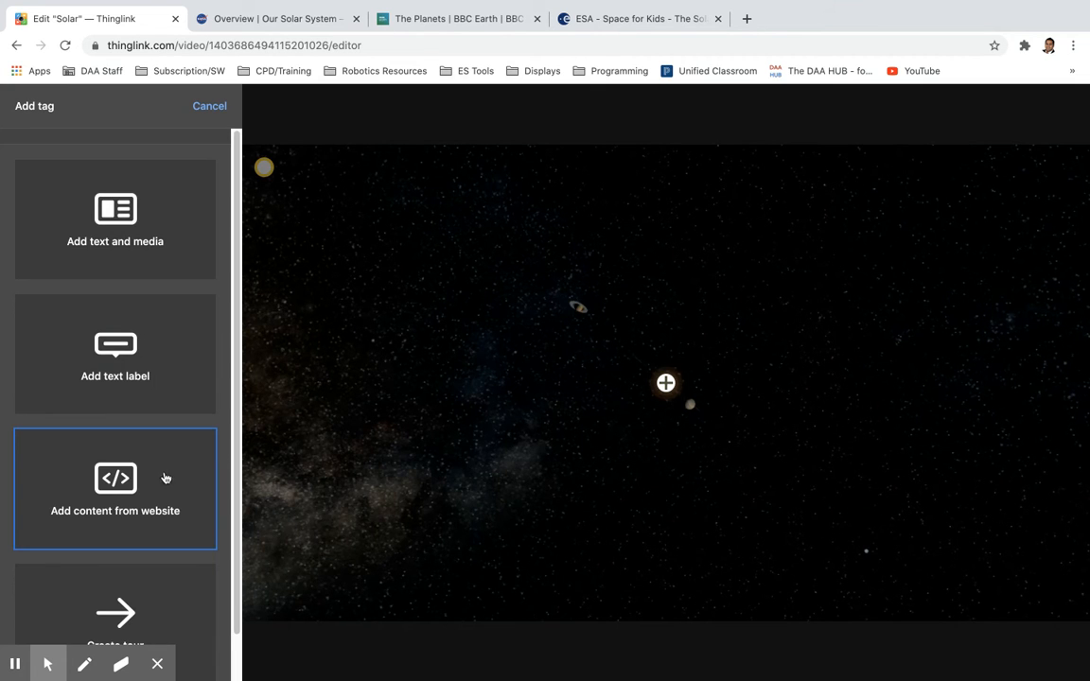
pyautogui.click(133, 486)
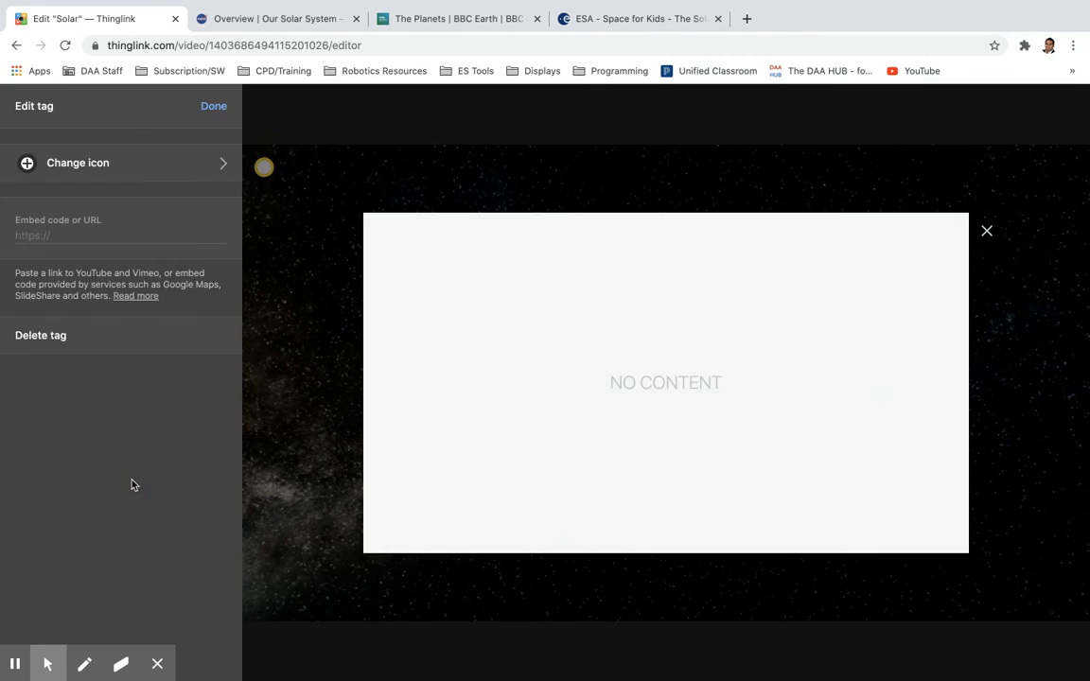
pyautogui.click(131, 162)
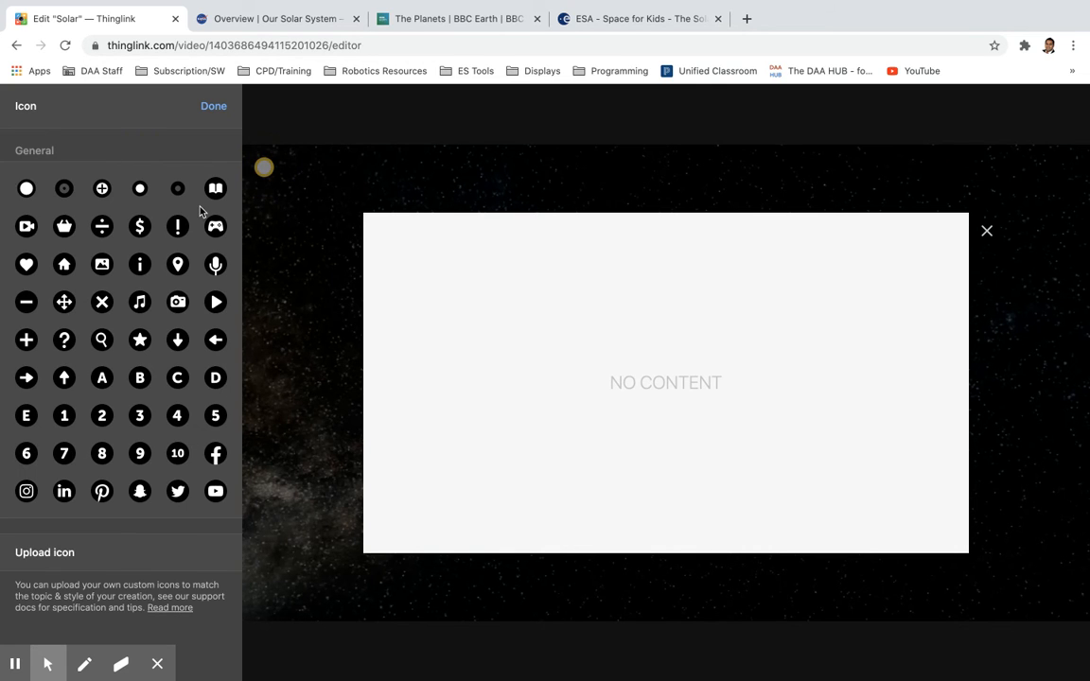
pyautogui.click(27, 227)
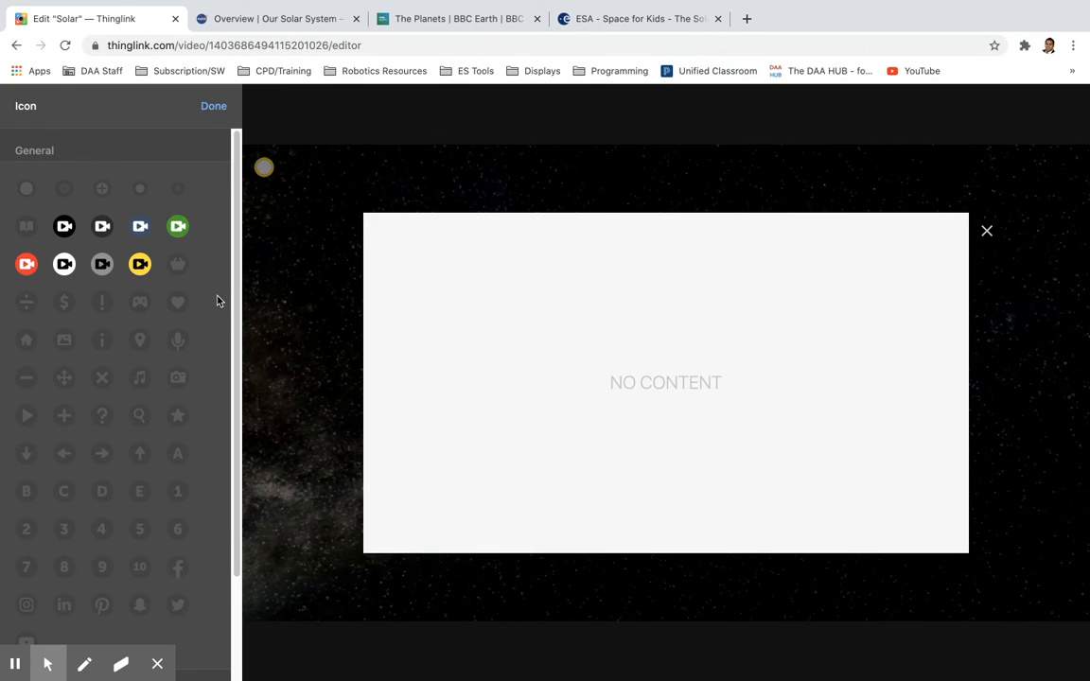
pyautogui.click(21, 258)
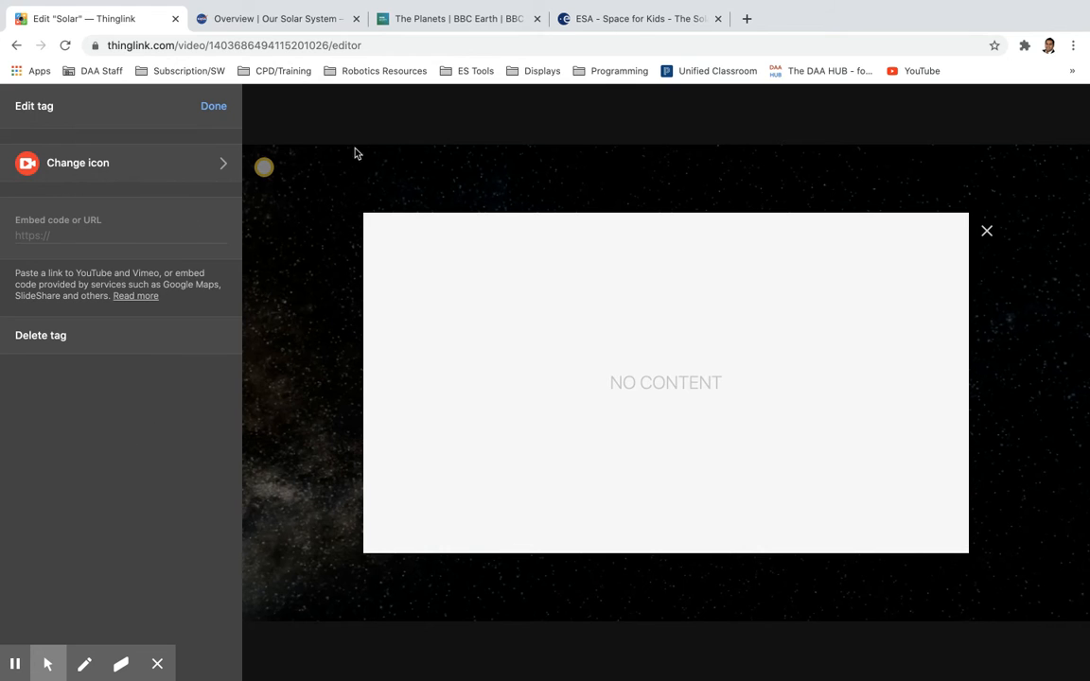
# Step: Copy the share link of the trailer The Planets: First Look Trailer from the BBC Earth page
pyautogui.click(426, 21)
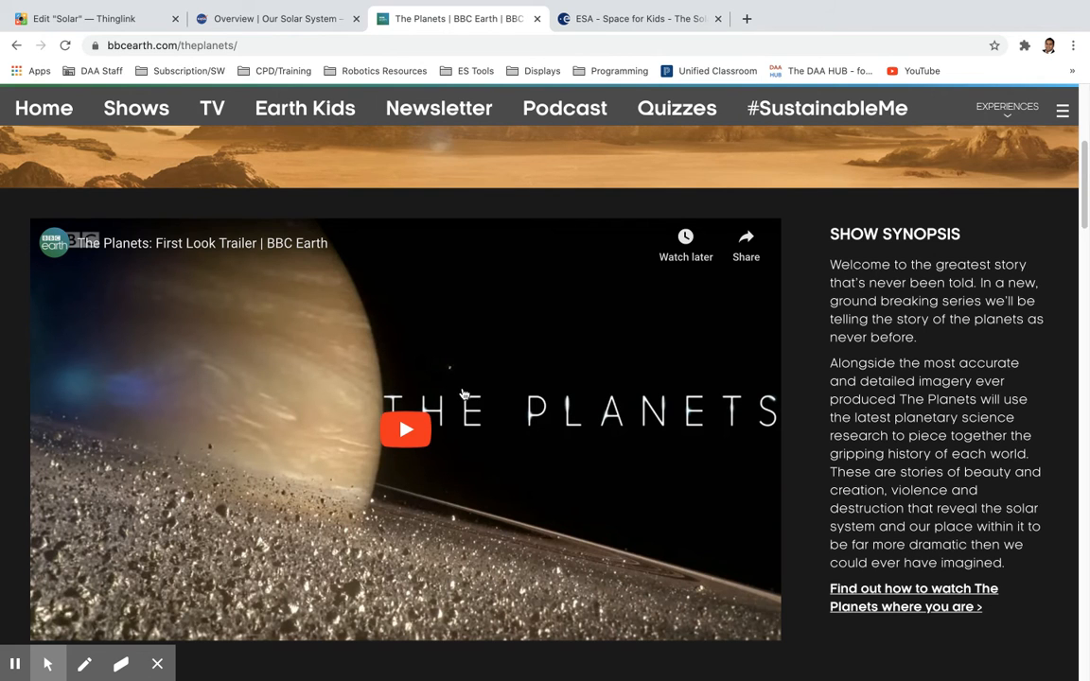
pyautogui.scroll(-1, 462, 392)
pyautogui.click(758, 183)
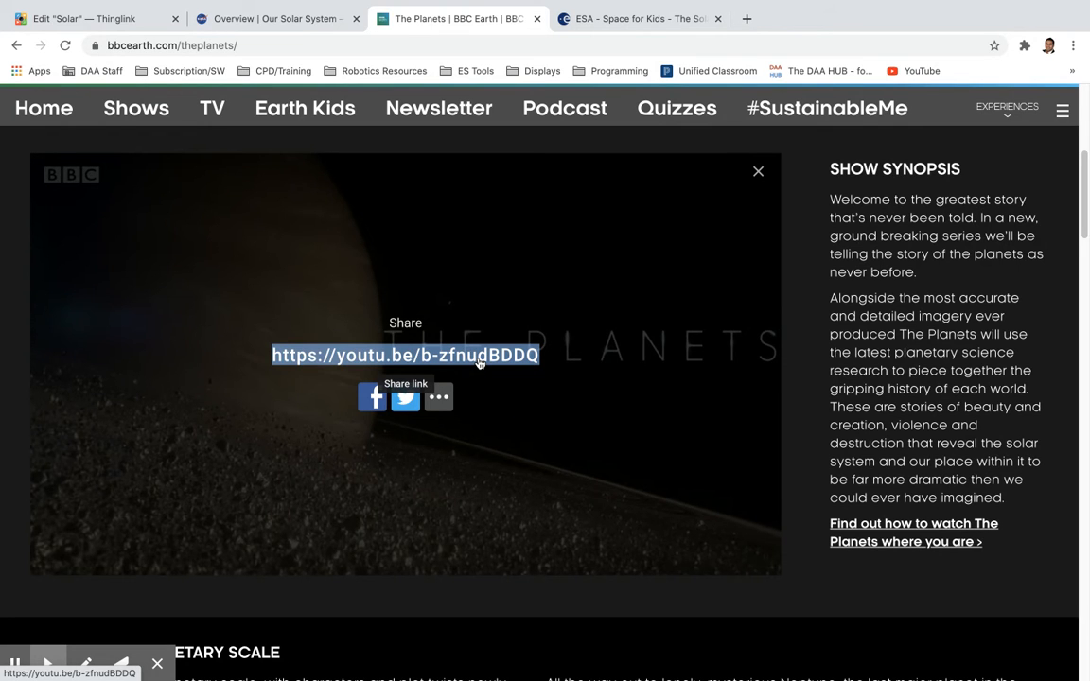
pyautogui.click(126, 26)
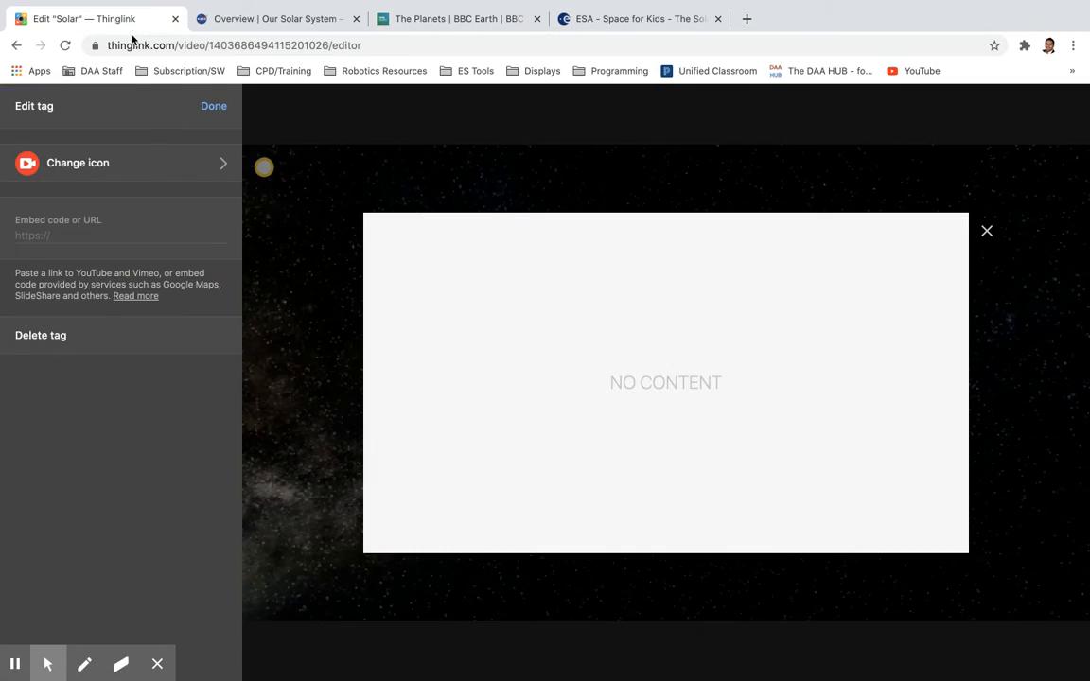
pyautogui.click(139, 235)
pyautogui.write('https://youtu.be/b-zfnudBDDQ')
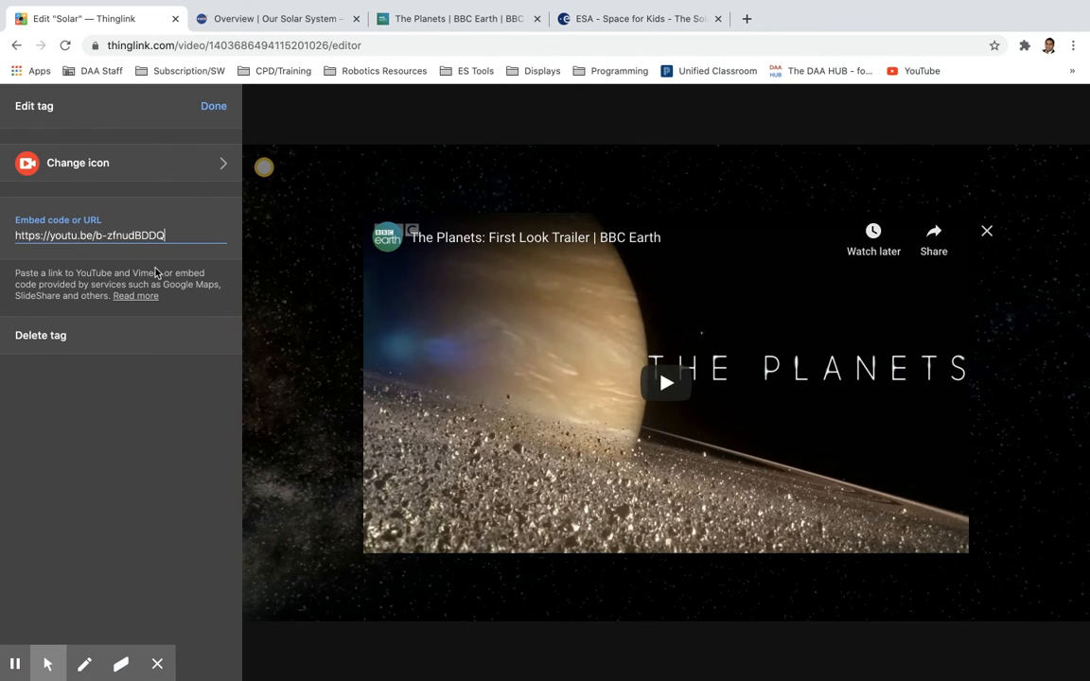
pyautogui.click(216, 112)
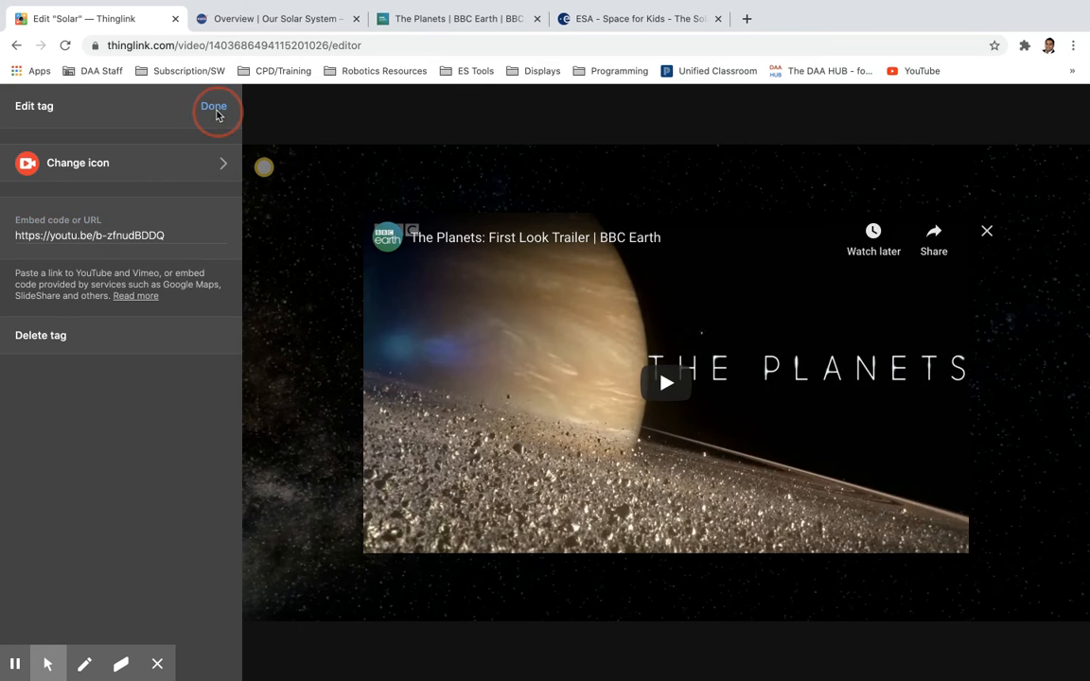
pyautogui.moveTo(672, 394); pyautogui.dragTo(997, 571)
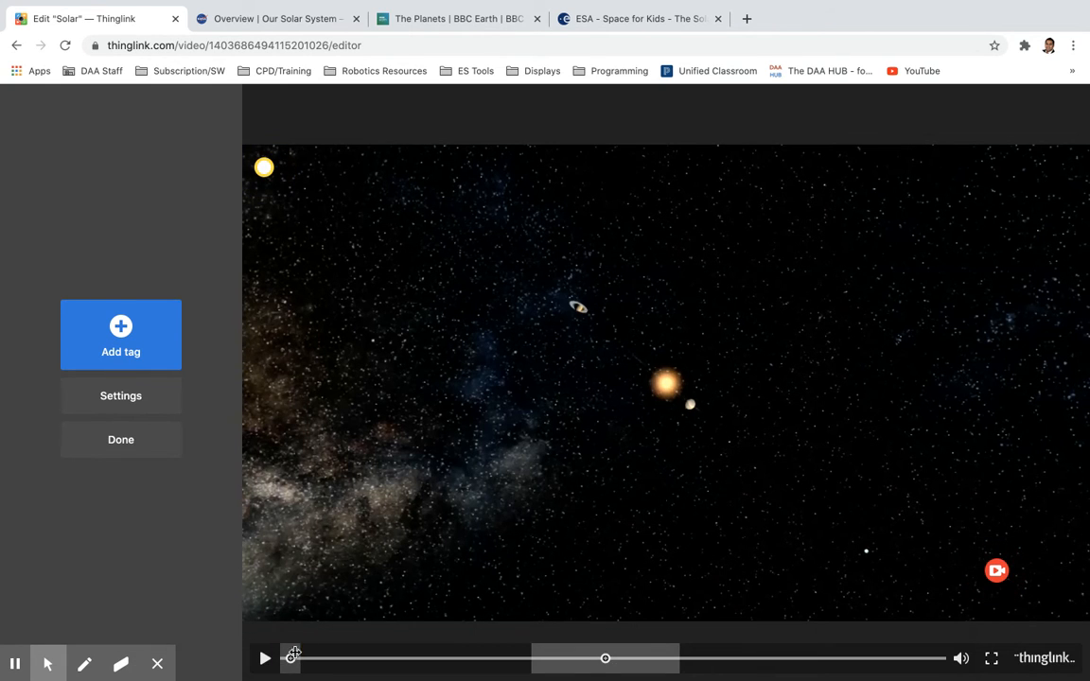
# Step: Extend the first tag's display period to end at 00:03 and move the red video tag slightly closer to the video's lower-right corner
pyautogui.click(266, 659)
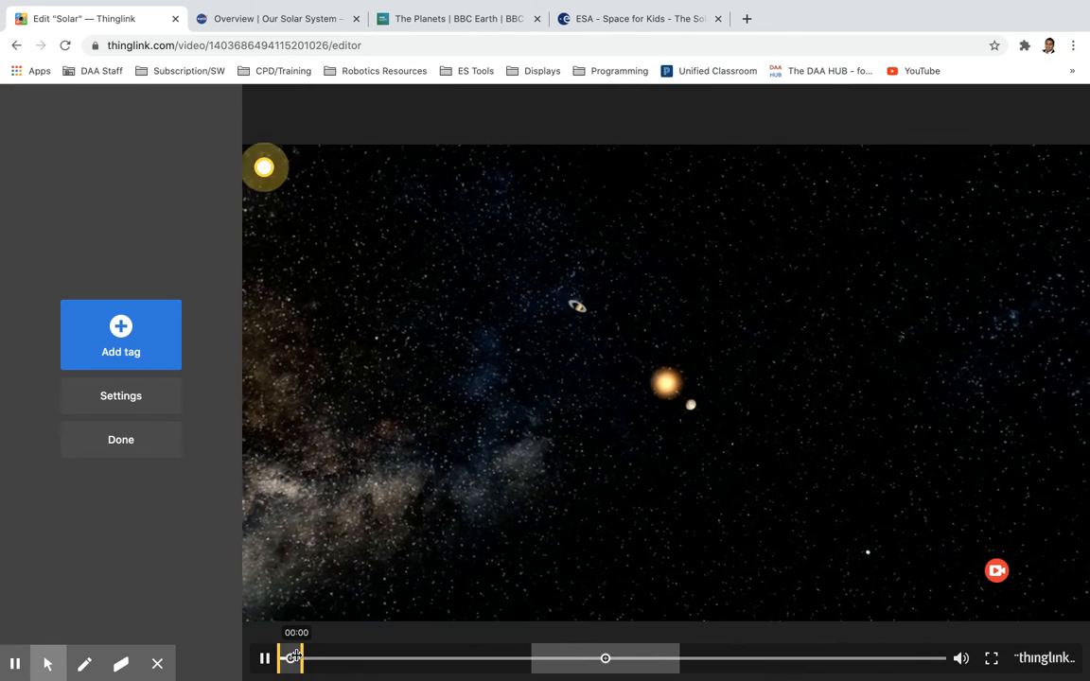
pyautogui.moveTo(301, 660); pyautogui.dragTo(353, 658)
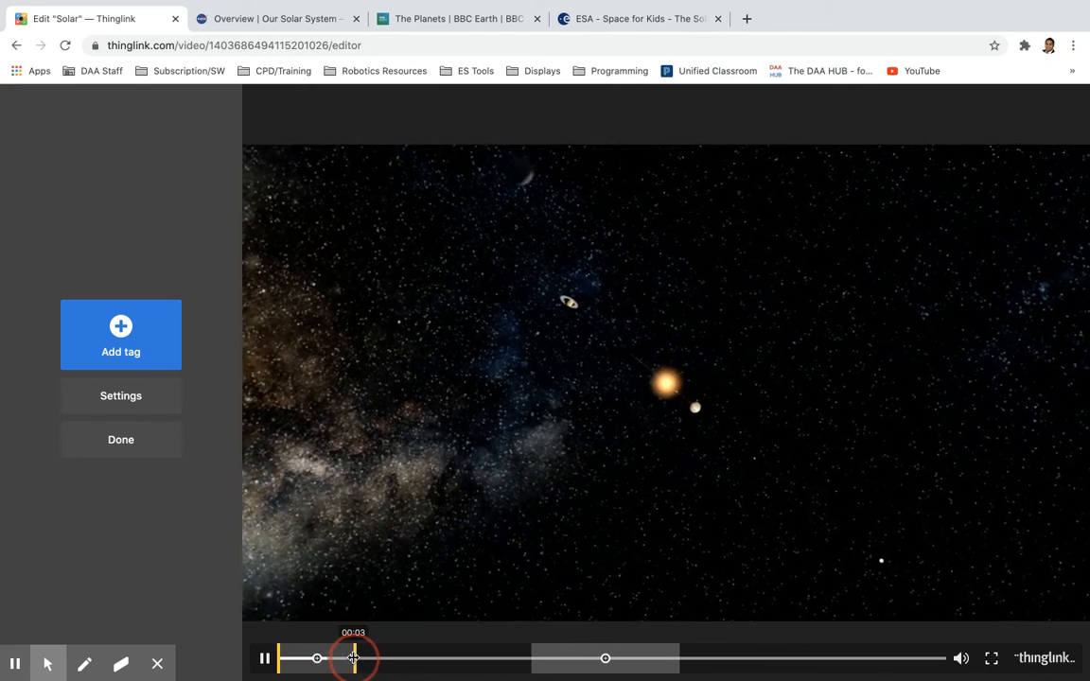
pyautogui.click(264, 660)
pyautogui.click(317, 661)
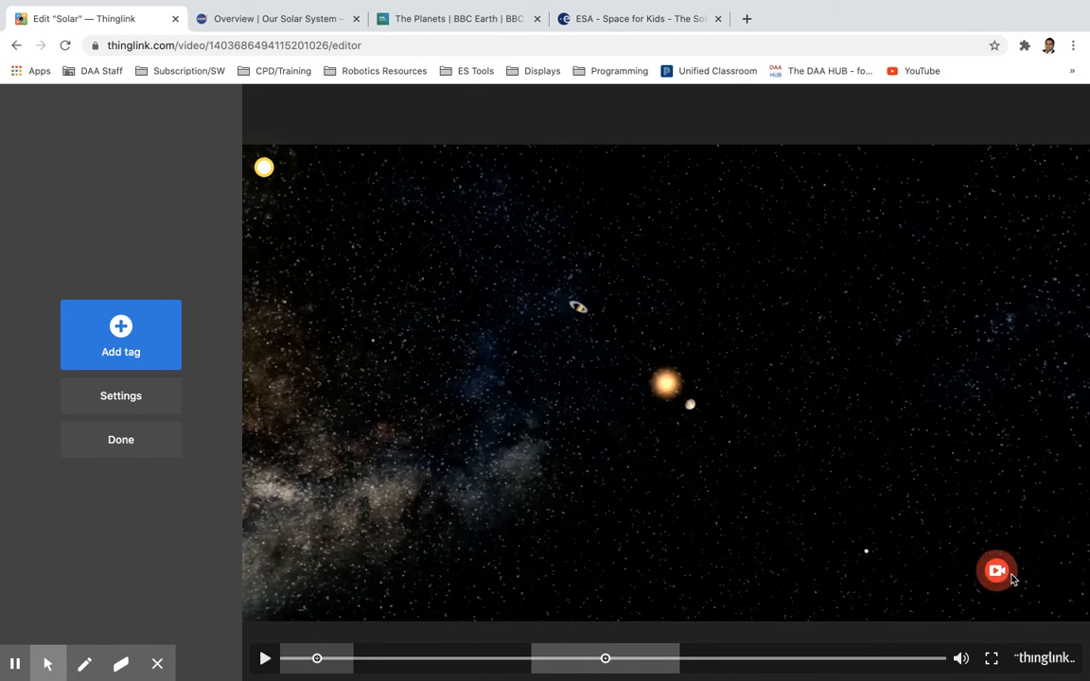
pyautogui.moveTo(999, 574)
pyautogui.mouseDown()
pyautogui.moveTo(817, 582)
pyautogui.moveTo(1005, 592)
pyautogui.mouseUp()
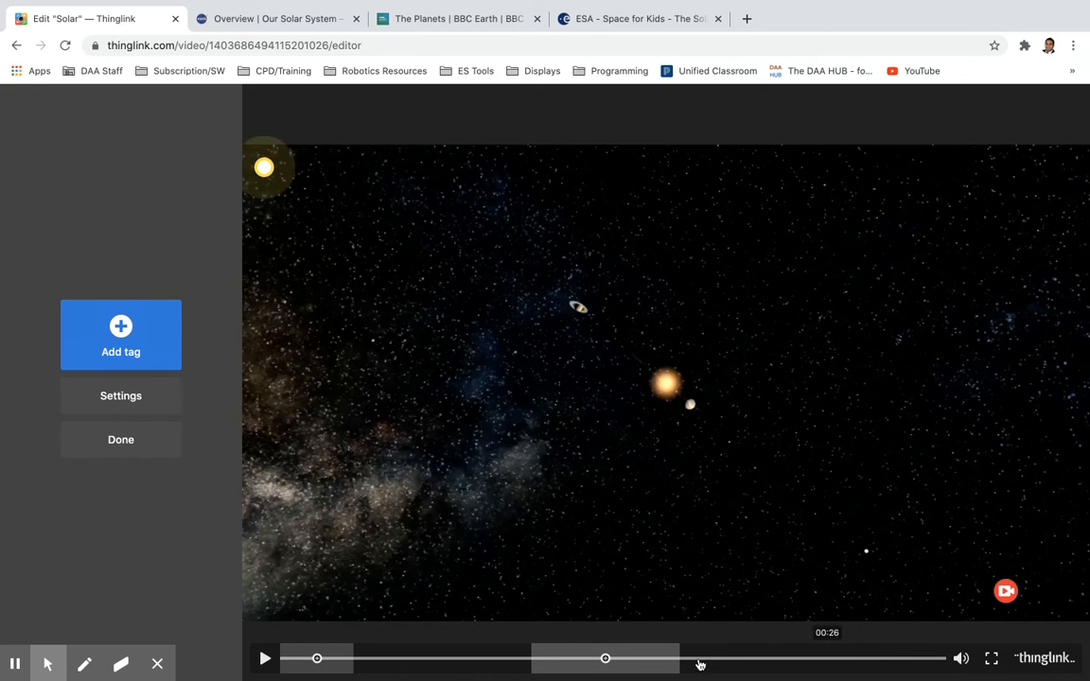
# Step: Lengthen the first tag display period on the timeline and shift the second period further into the video, leaving a short gap between them
pyautogui.moveTo(355, 659); pyautogui.dragTo(885, 665)
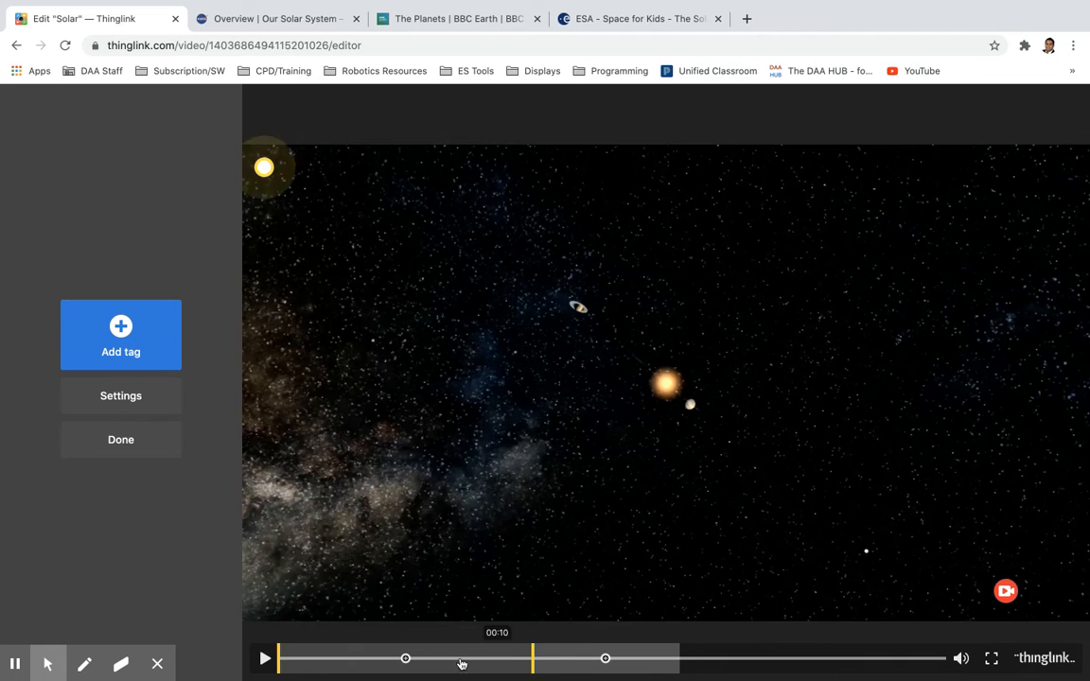
pyautogui.click(17, 666)
pyautogui.click(681, 658)
pyautogui.moveTo(530, 659); pyautogui.dragTo(597, 657)
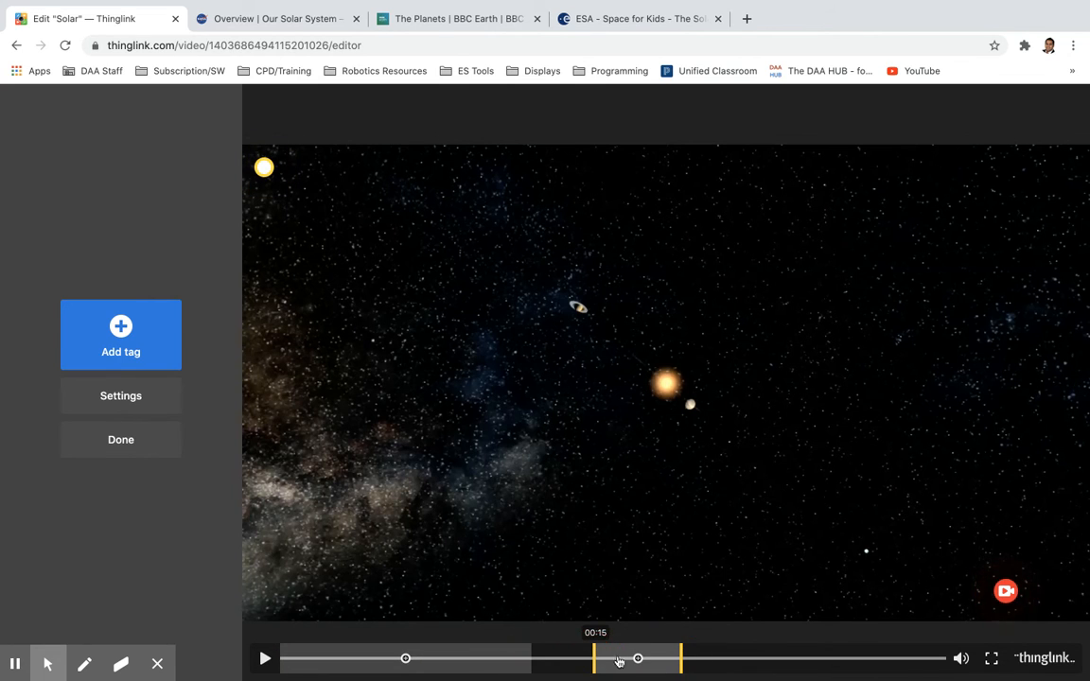
pyautogui.moveTo(679, 653); pyautogui.dragTo(798, 659)
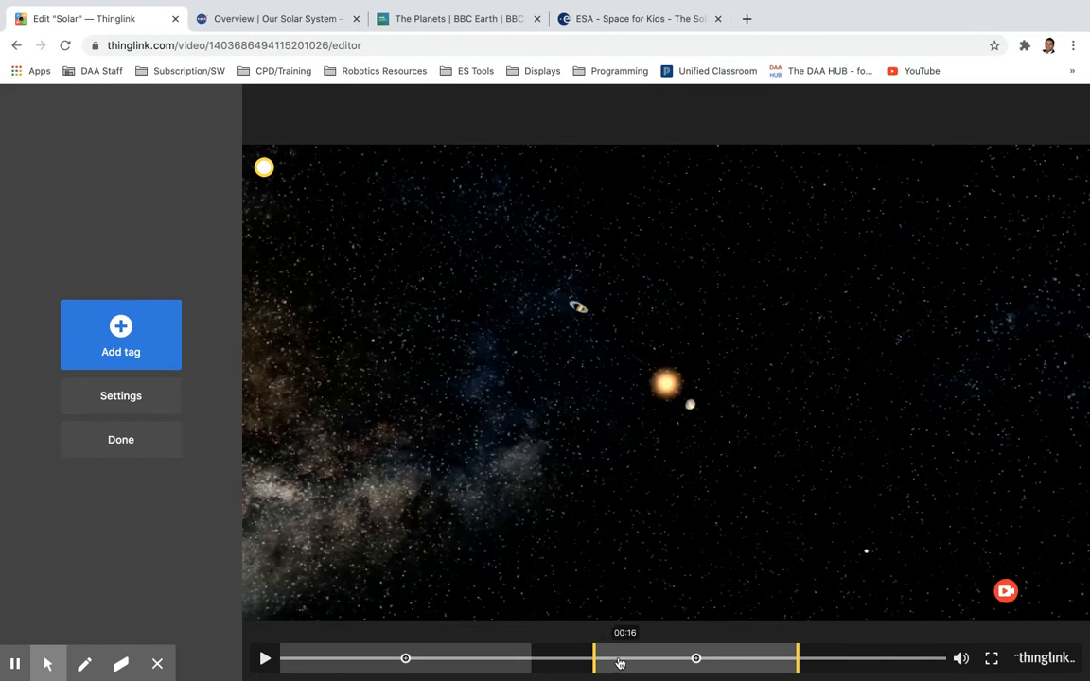
pyautogui.moveTo(595, 651); pyautogui.dragTo(663, 652)
pyautogui.click(531, 653)
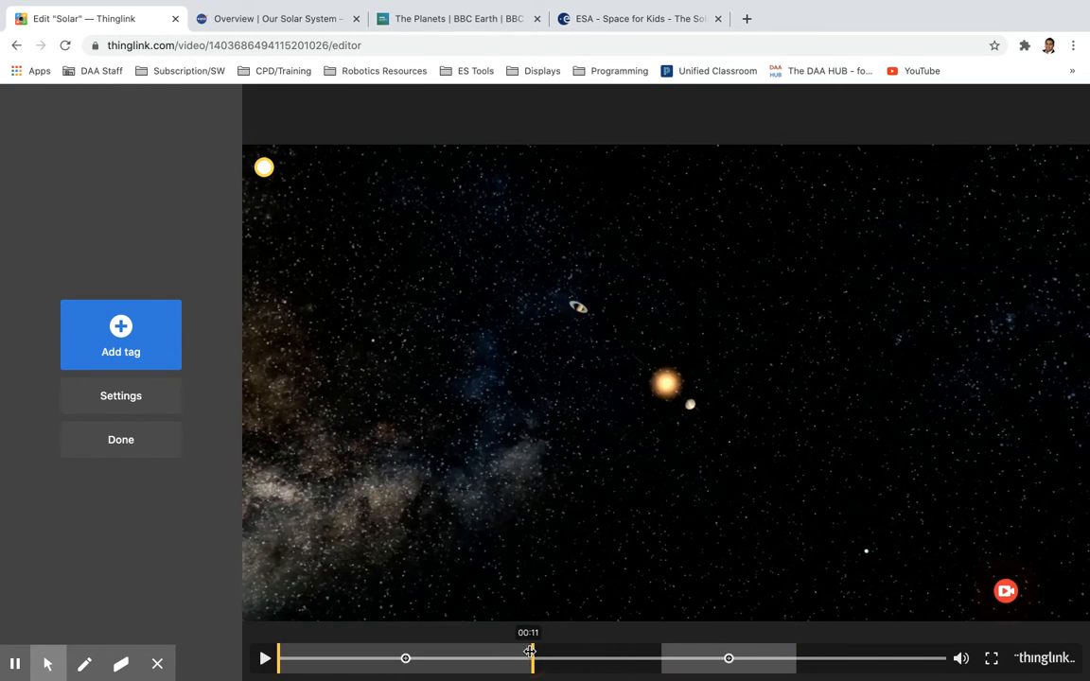
pyautogui.moveTo(550, 653); pyautogui.dragTo(612, 657)
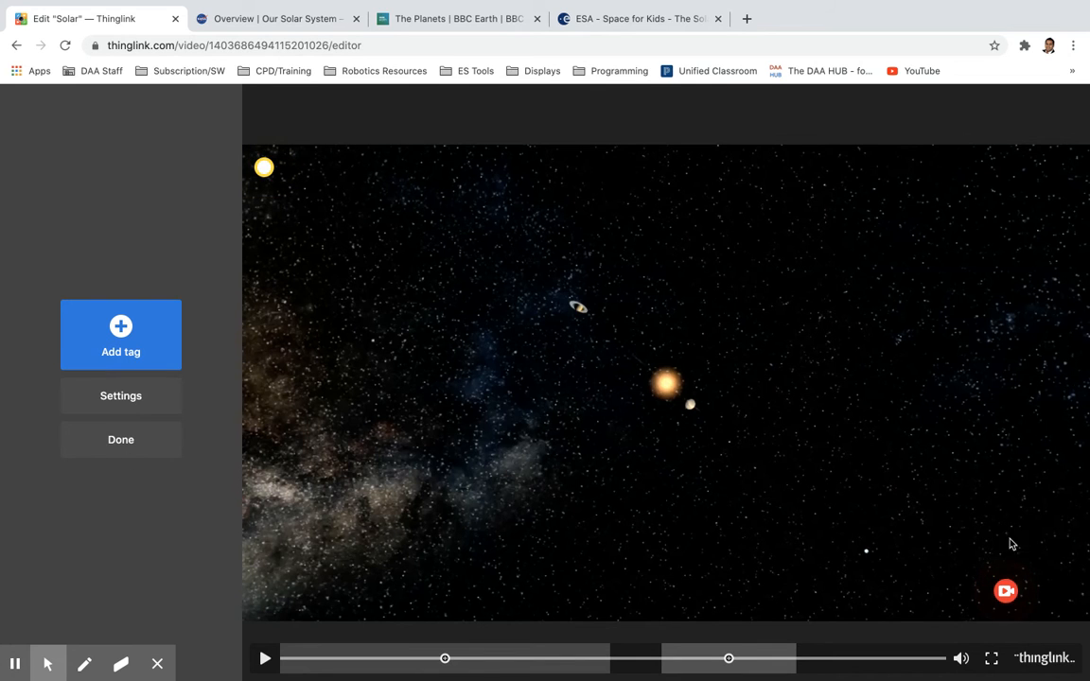
pyautogui.click(1009, 592)
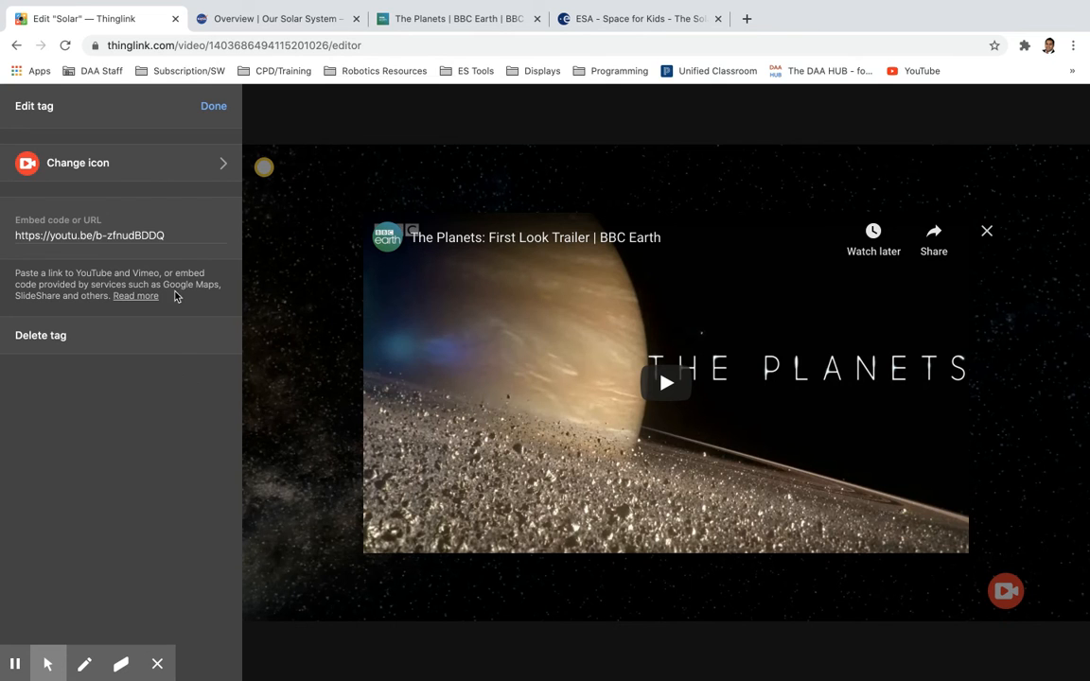
pyautogui.moveTo(172, 235); pyautogui.dragTo(5, 238)
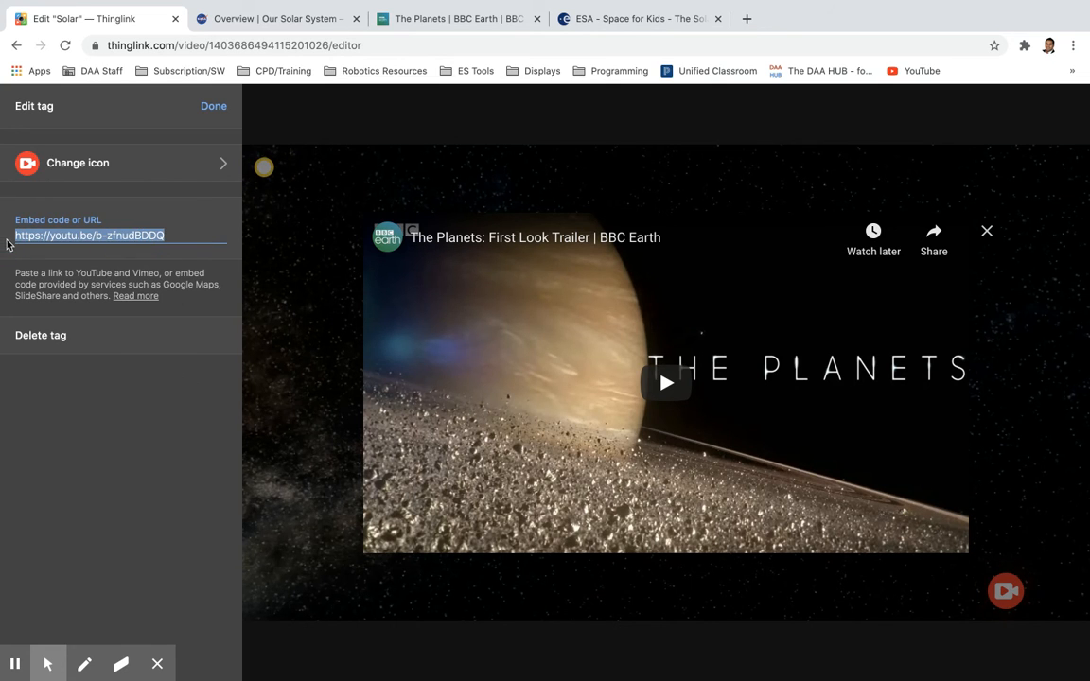
pyautogui.click(212, 108)
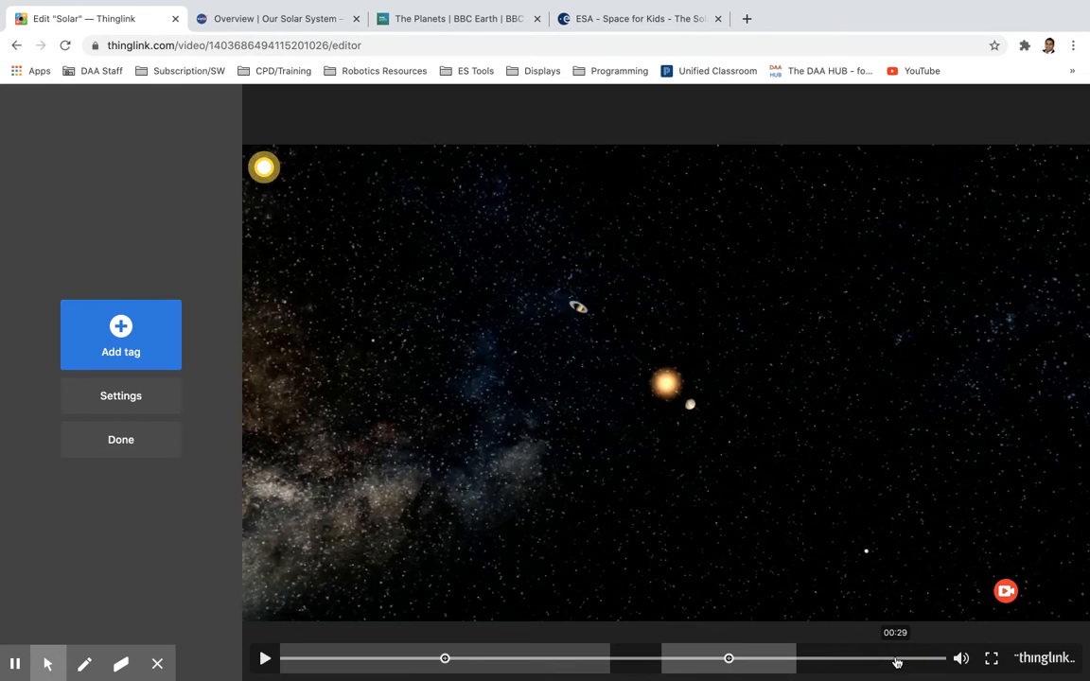
pyautogui.click(264, 661)
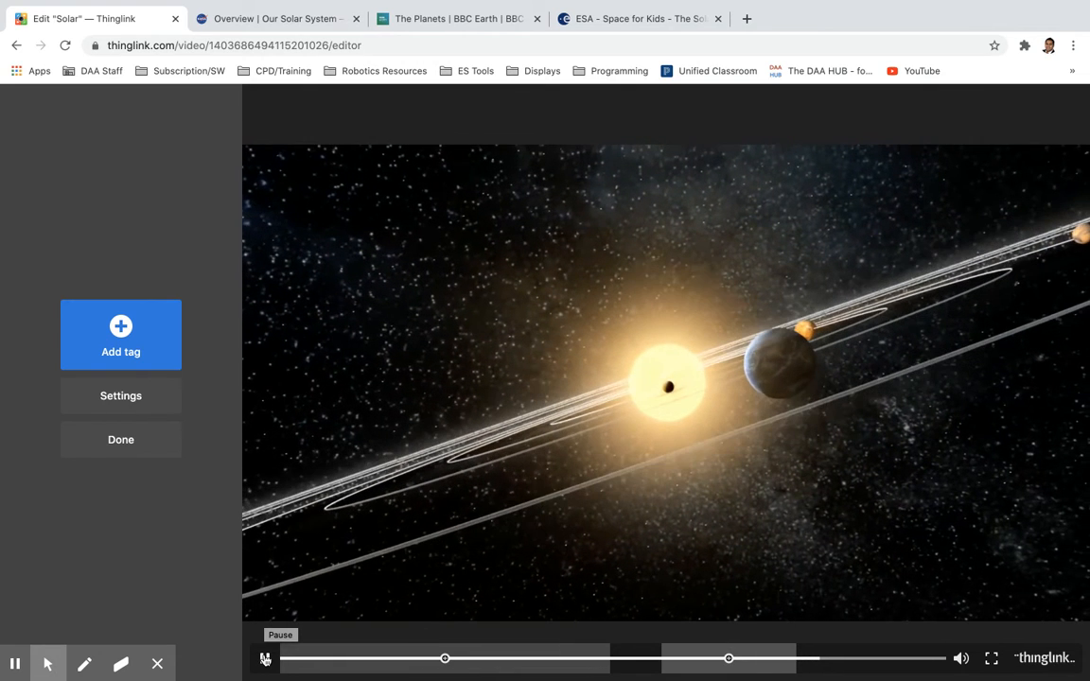
pyautogui.click(265, 660)
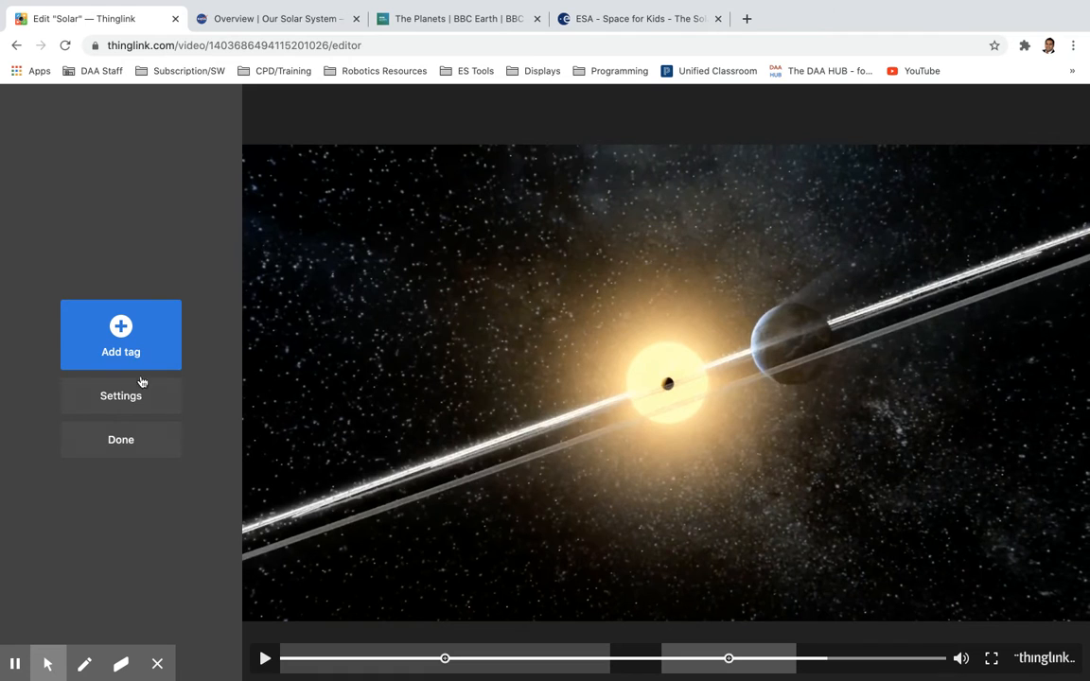
pyautogui.click(138, 343)
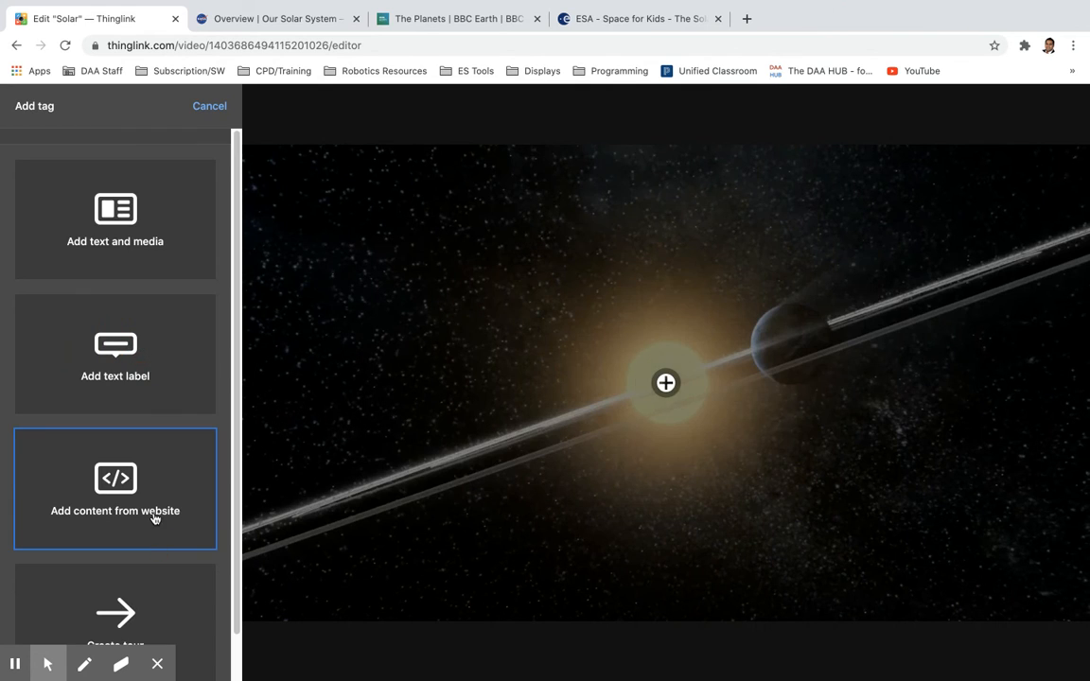
pyautogui.click(154, 517)
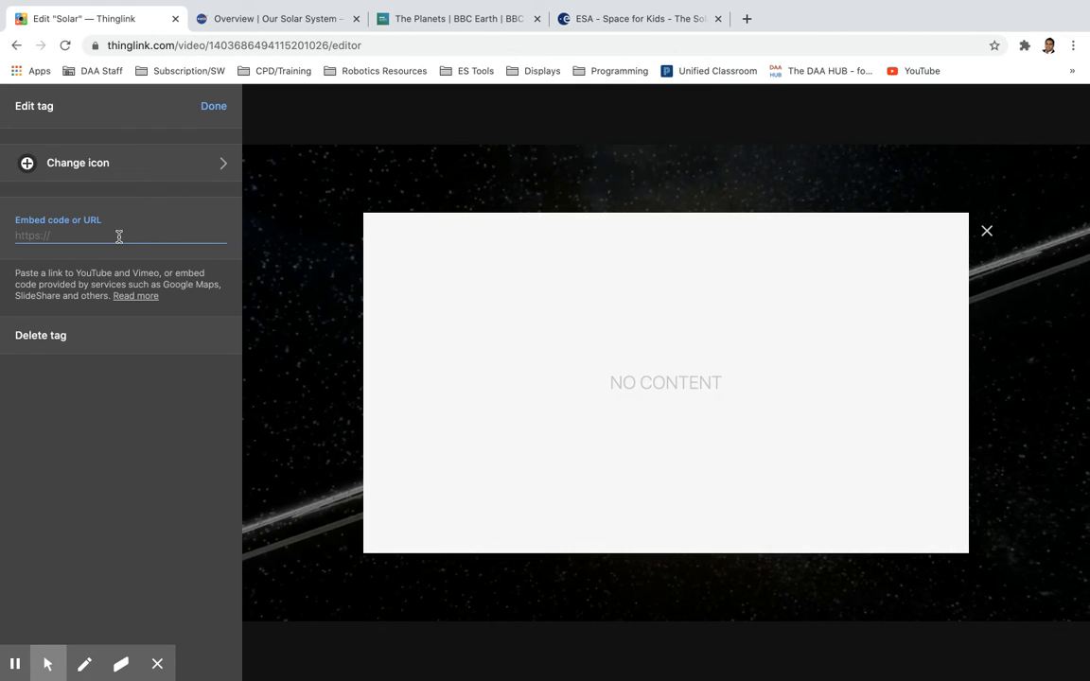
pyautogui.hotkey('ctrl', 'v')
# Step: Give the new tag the red video camera icon, place it near the video's lower-right corner, and finish editing the video
pyautogui.click(210, 163)
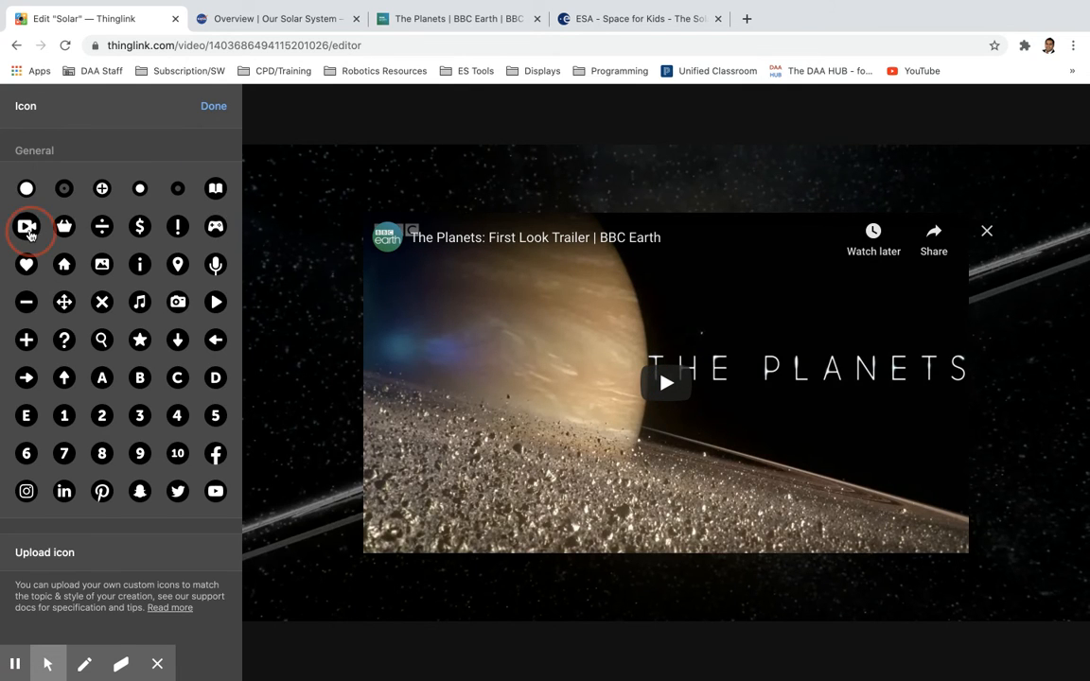
pyautogui.click(29, 230)
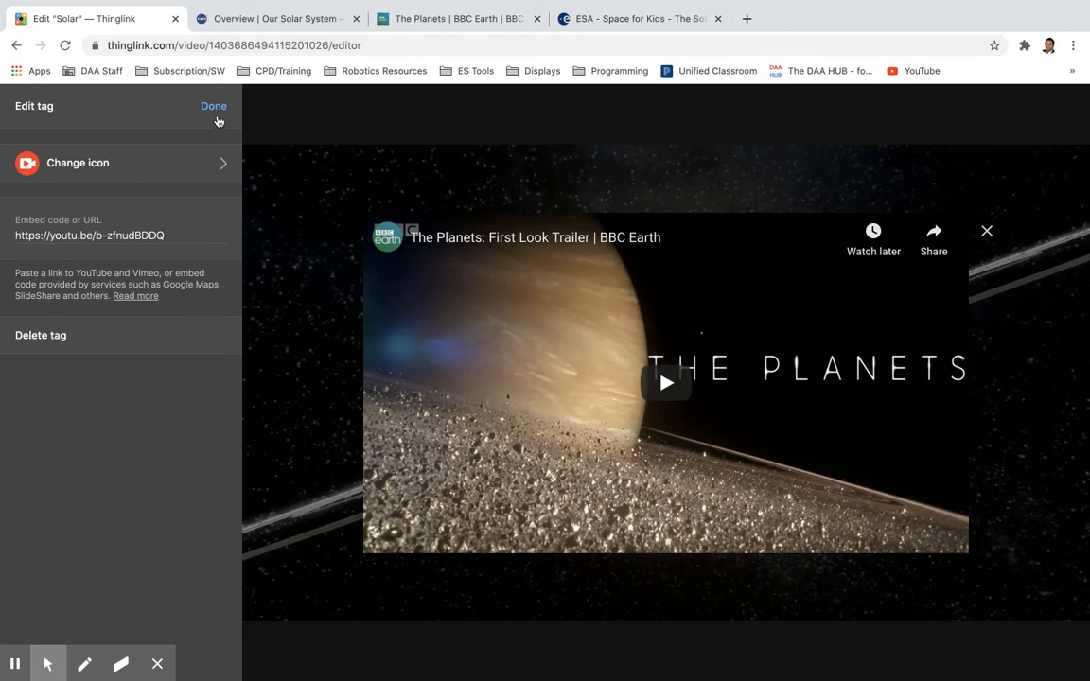
pyautogui.click(216, 108)
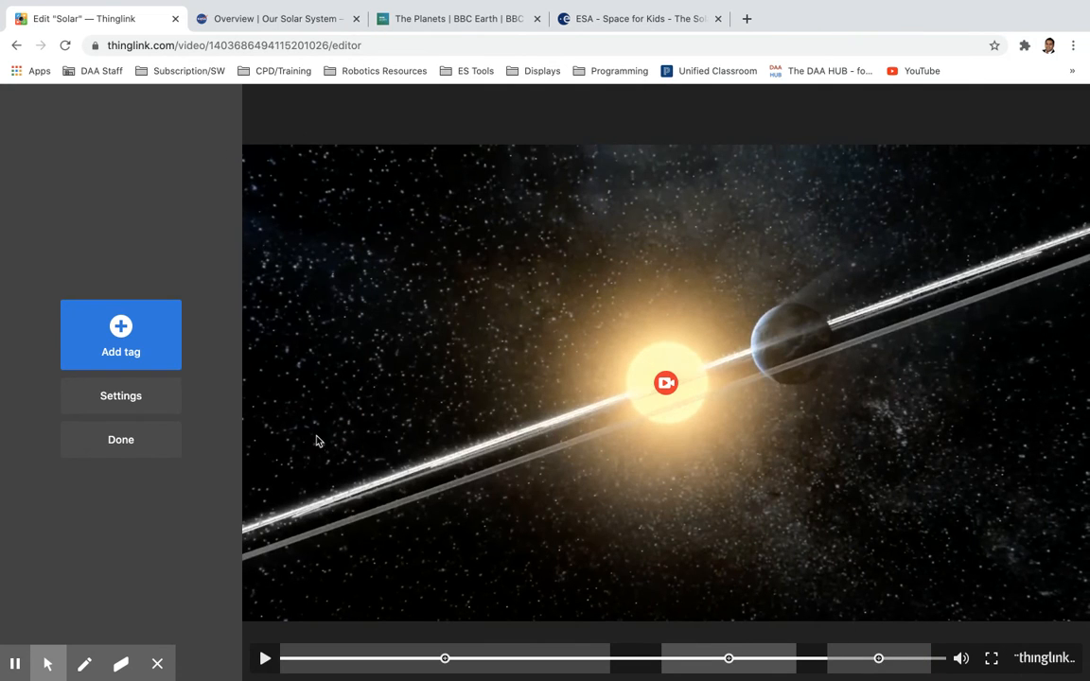
pyautogui.moveTo(660, 383); pyautogui.dragTo(1027, 584)
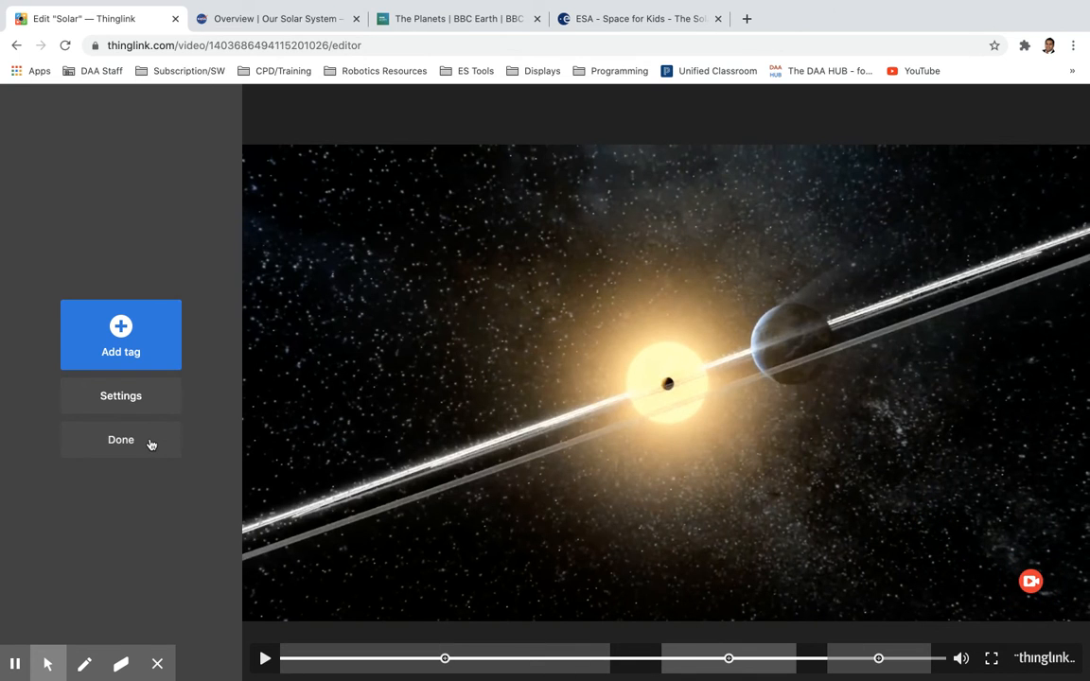
pyautogui.click(121, 440)
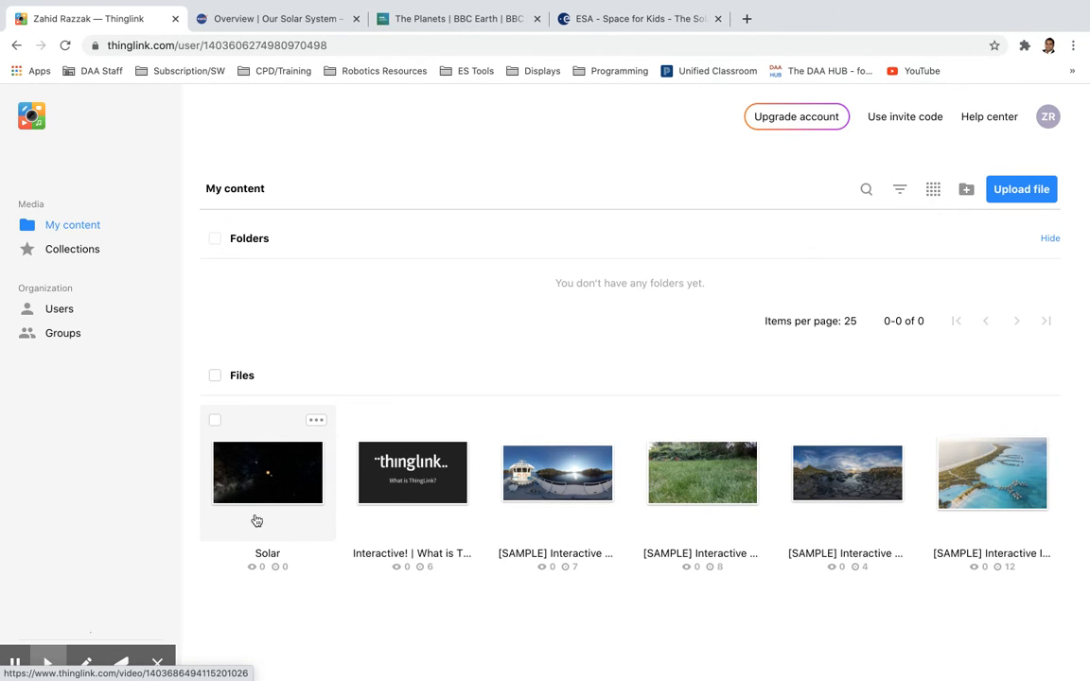
# Step: Play the Solar video from My content and test the red video tag by opening and closing its trailer
pyautogui.click(267, 487)
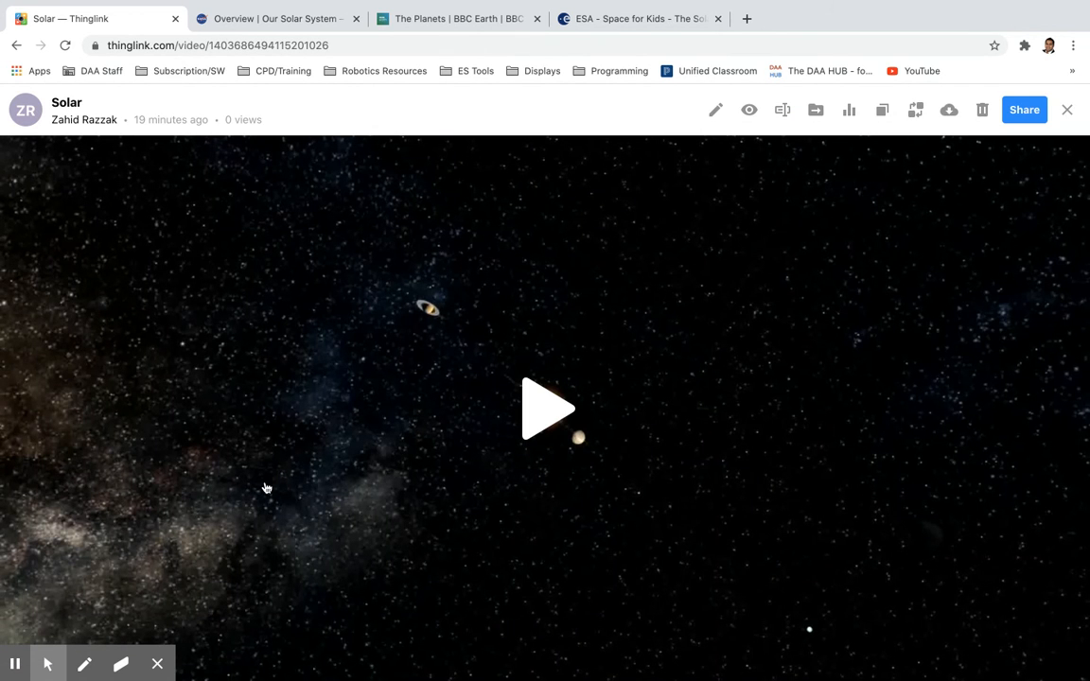
pyautogui.click(595, 415)
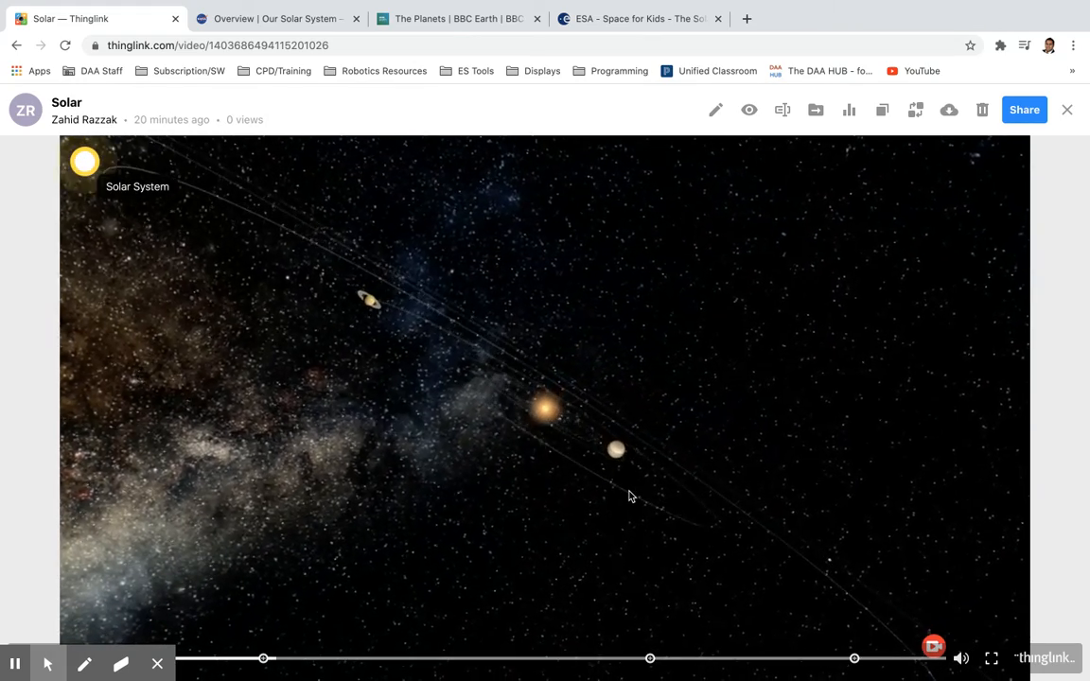
pyautogui.click(932, 644)
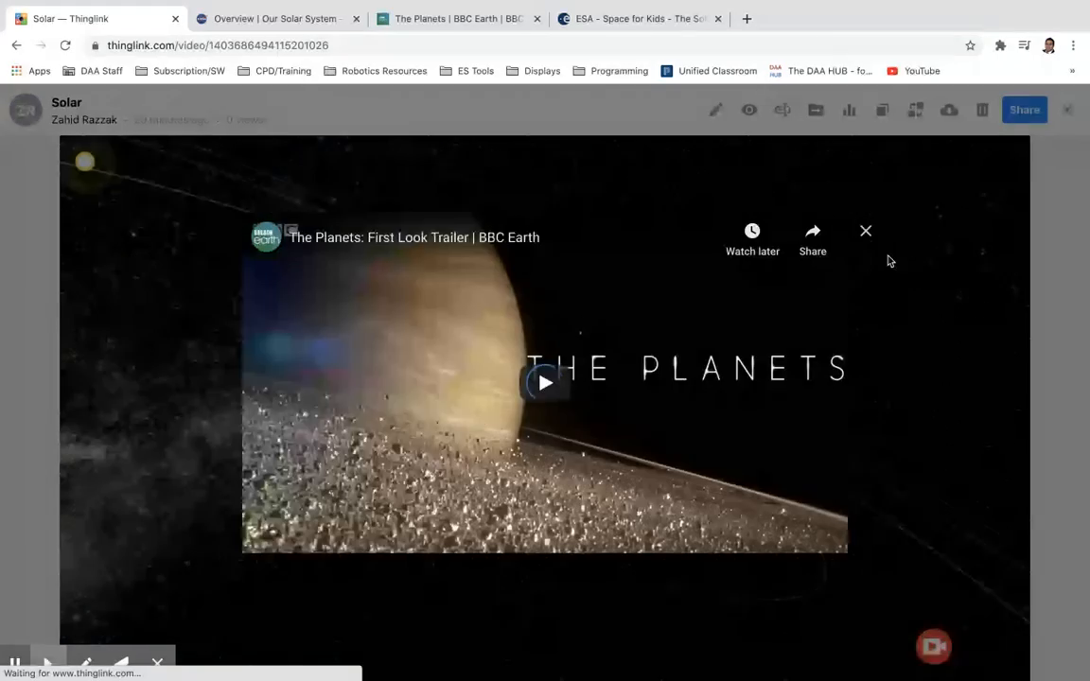
pyautogui.click(866, 234)
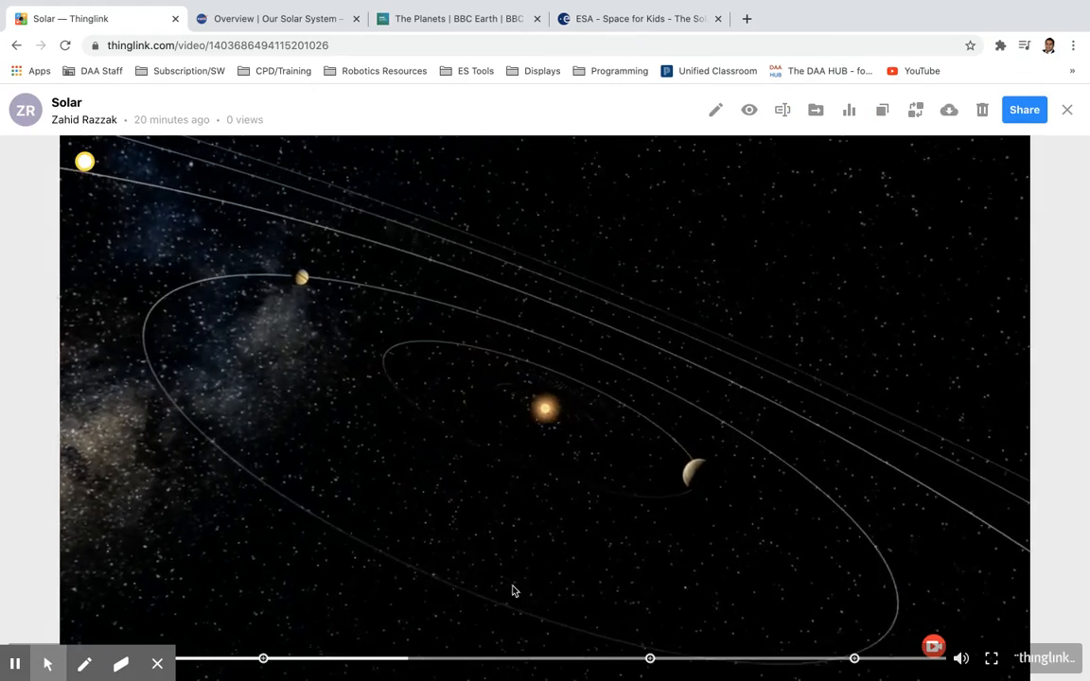